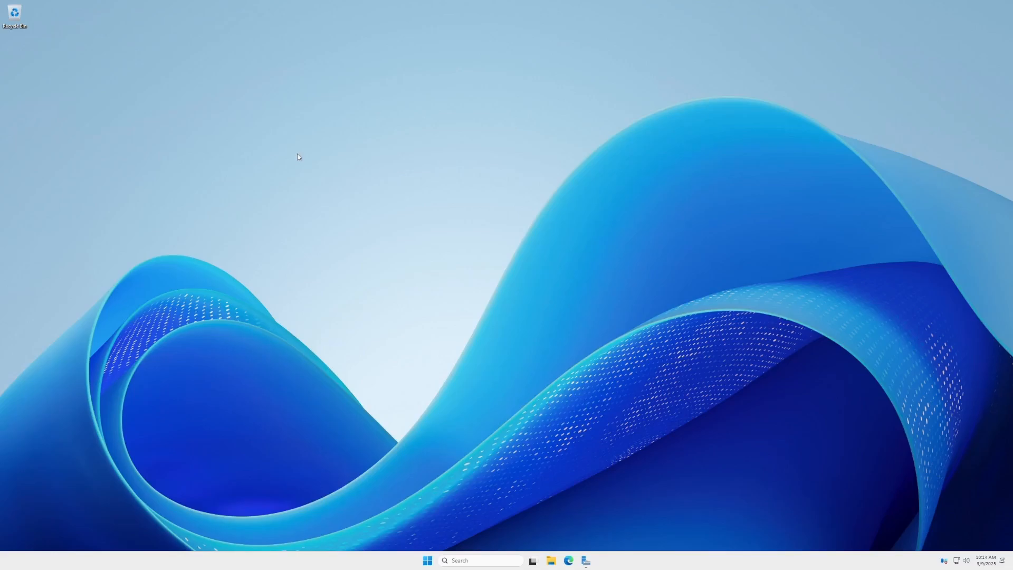
# Open Server Manager and launch the Add Roles and Features wizard.
pyautogui.click(588, 562)
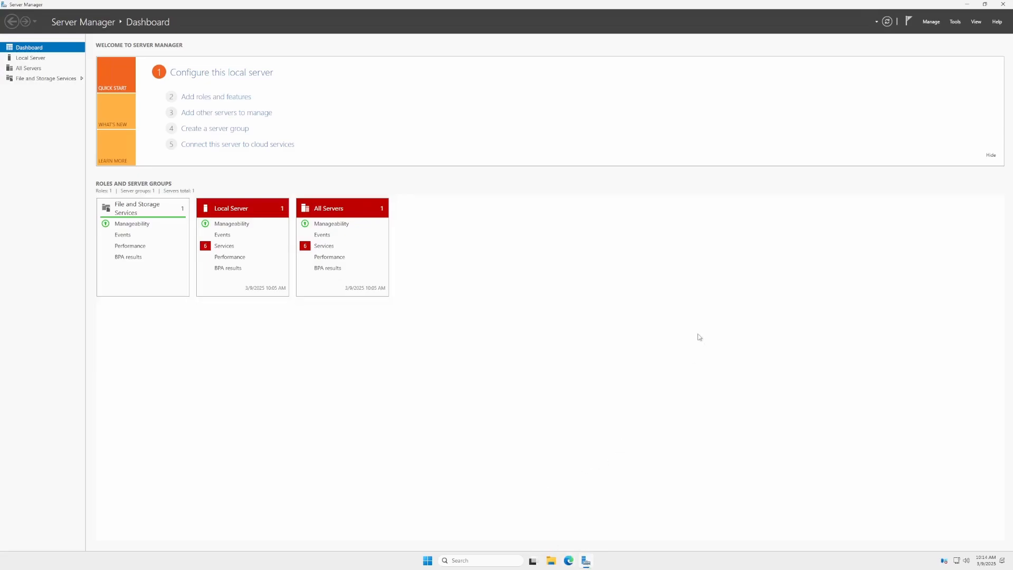
pyautogui.click(940, 23)
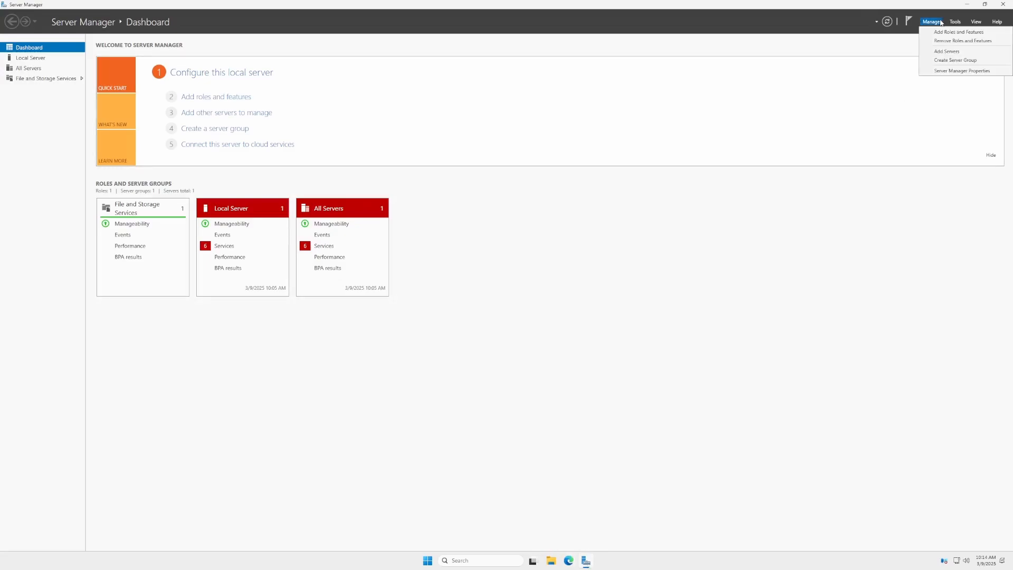
pyautogui.click(928, 32)
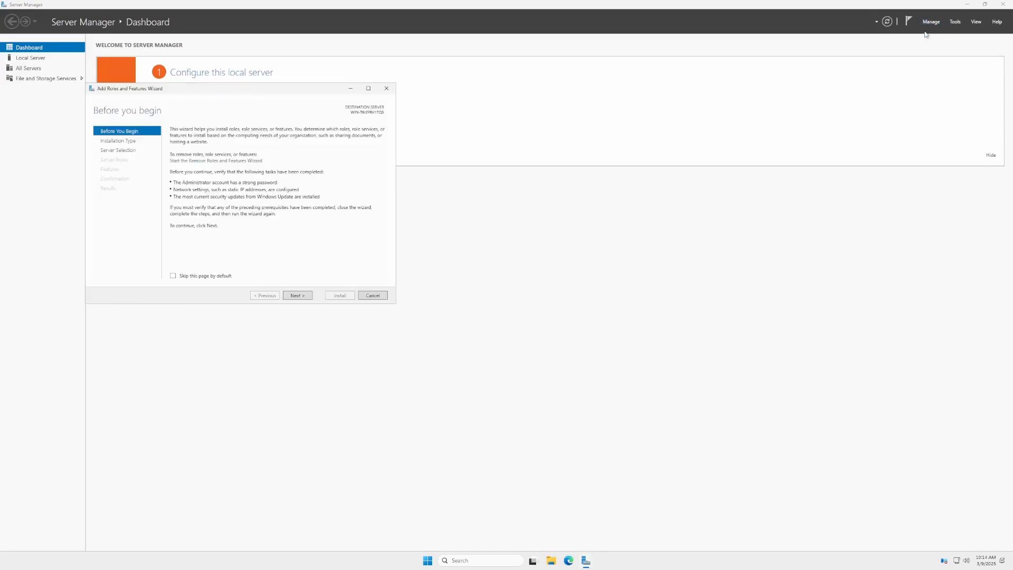
# Set the wizard to skip the introduction page by default and proceed with role-based installation on the local server.
pyautogui.click(196, 276)
pyautogui.click(296, 296)
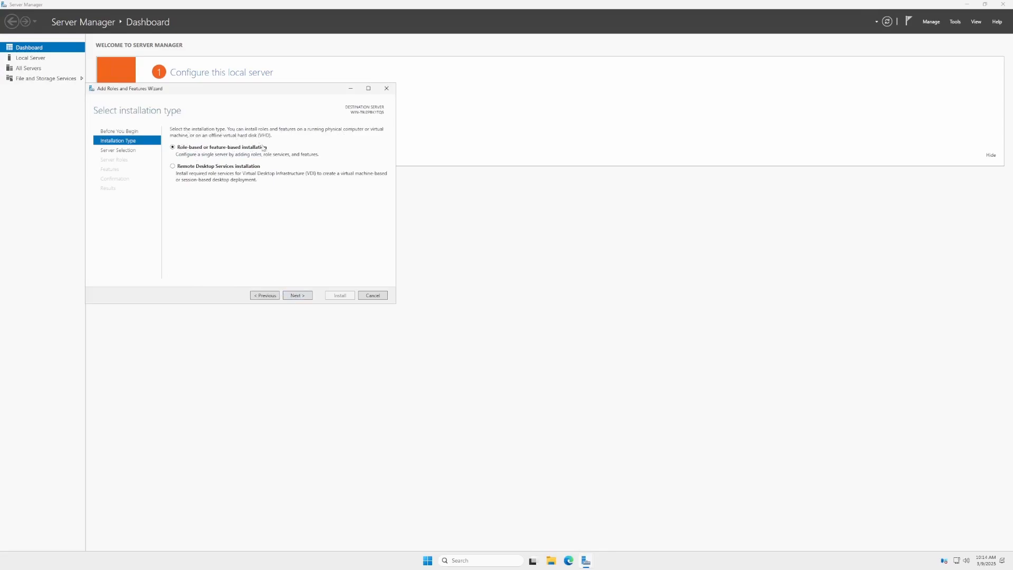
pyautogui.click(302, 295)
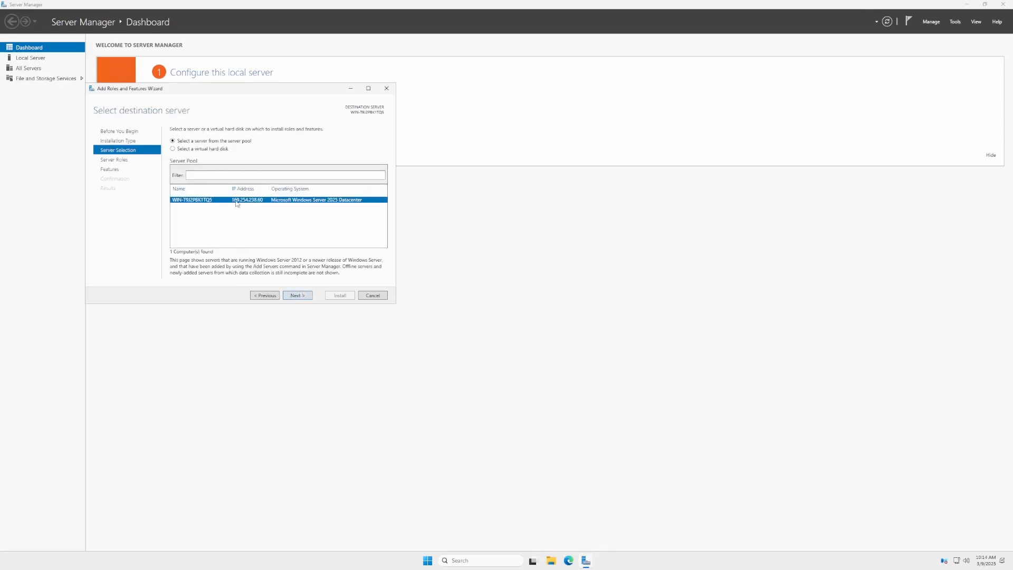
pyautogui.click(294, 299)
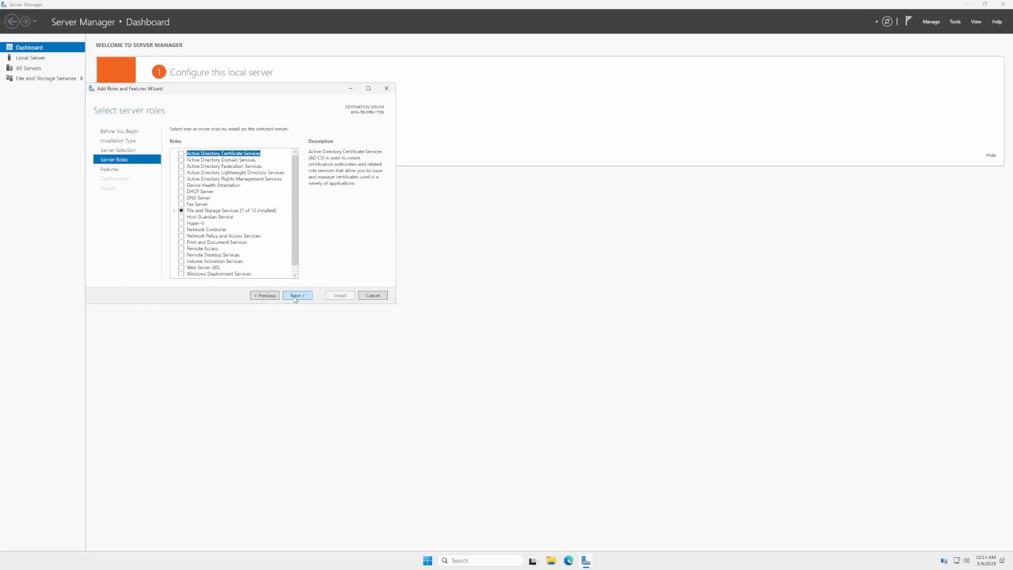
# Select the Active Directory Domain Services role with its required features and continue to the feature list.
pyautogui.click(181, 160)
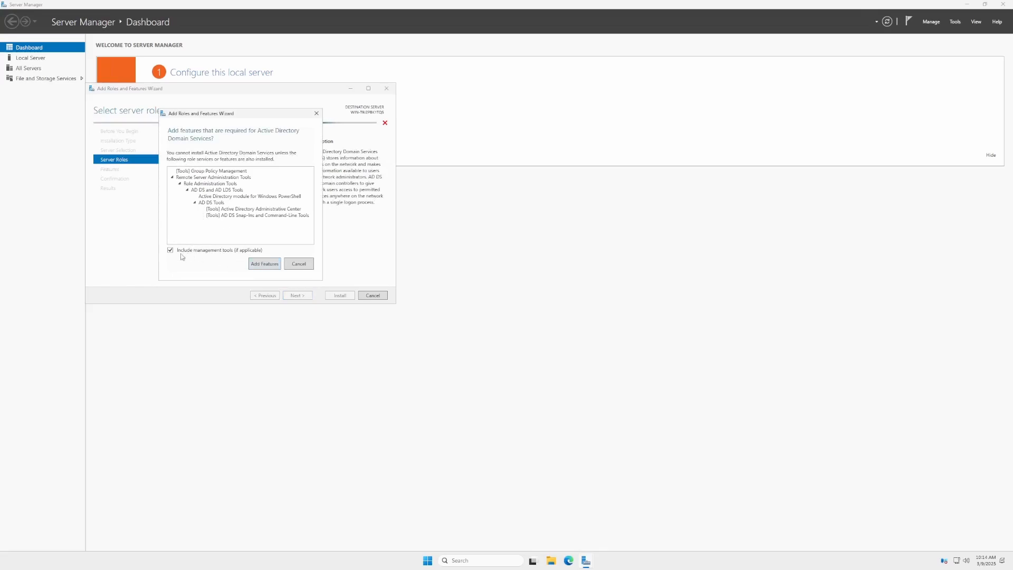
pyautogui.click(258, 266)
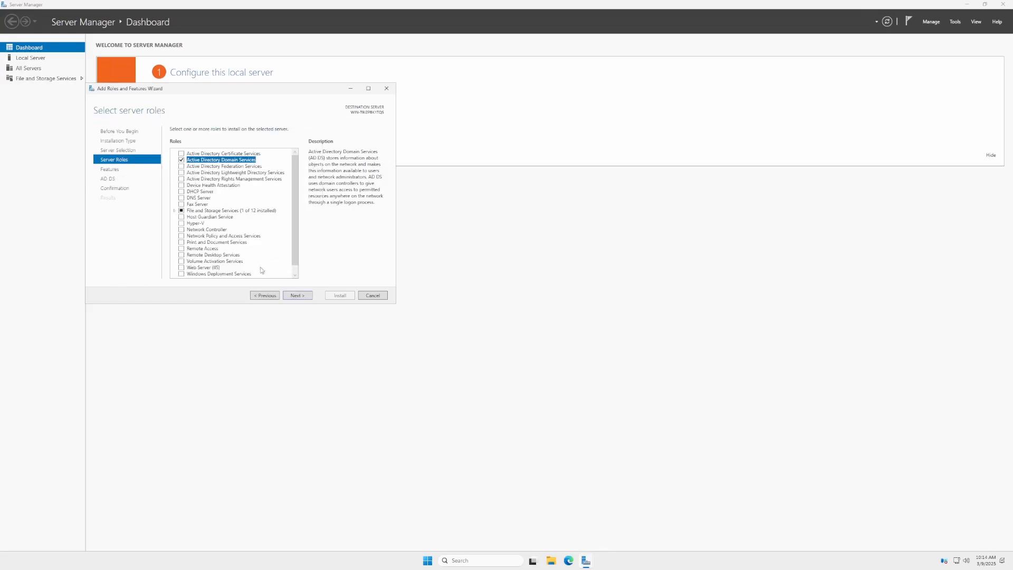
pyautogui.click(299, 296)
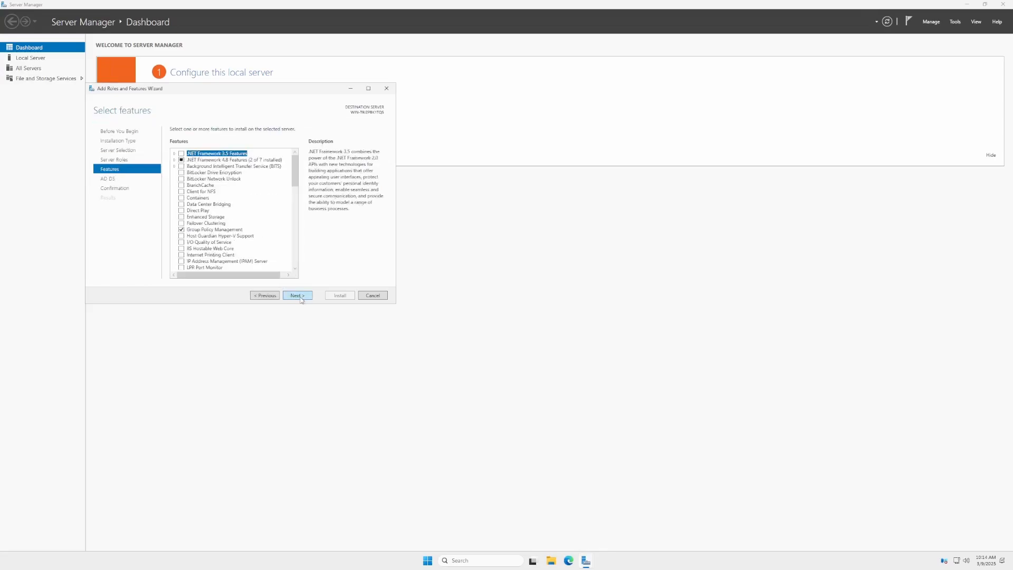
# Add the WINS Server feature together with its required management tools.
pyautogui.scroll(-8, 273, 263)
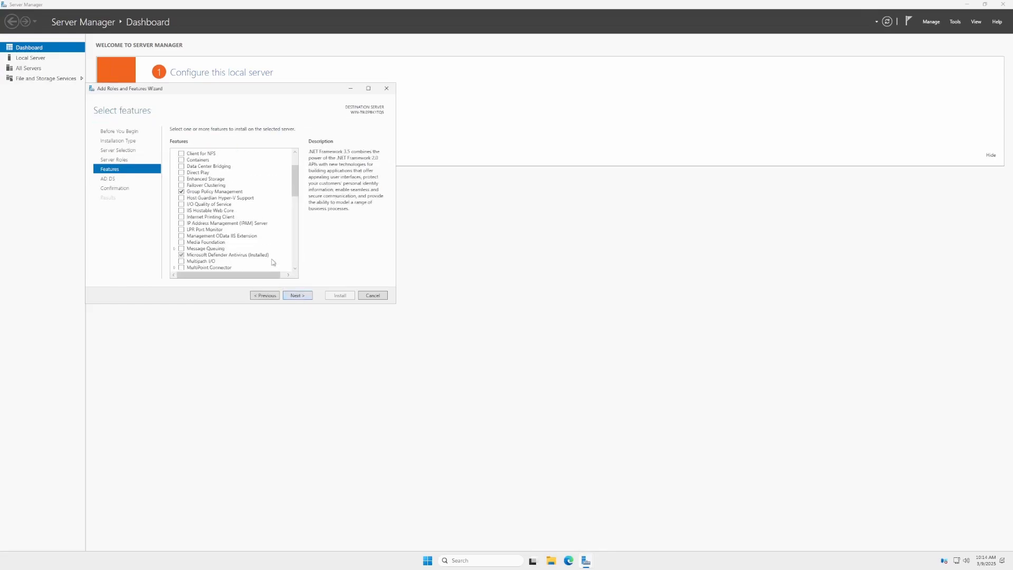
pyautogui.scroll(-10, 273, 262)
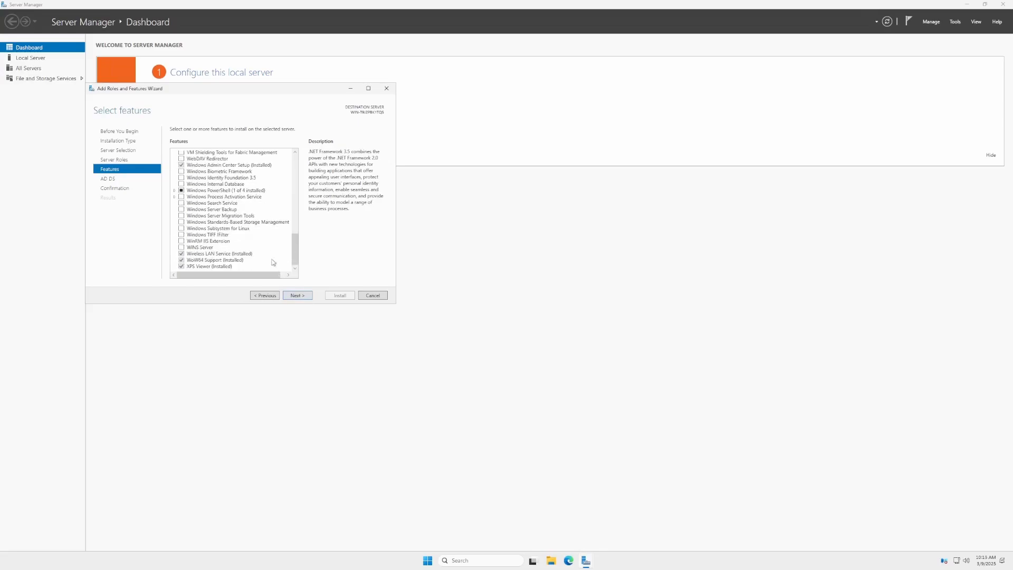
pyautogui.click(183, 247)
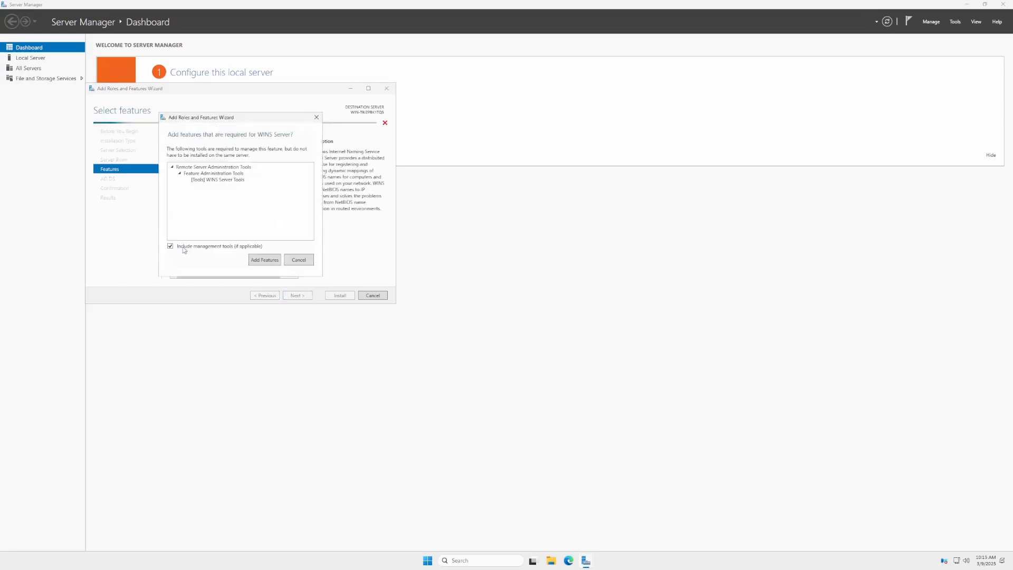
pyautogui.click(264, 260)
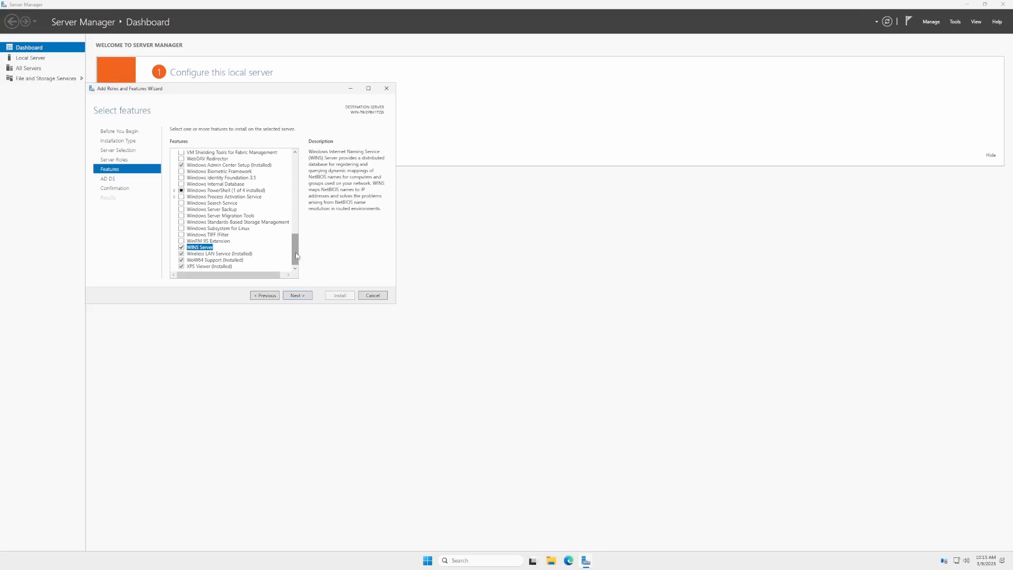
# Return to server roles and add DHCP Server and DNS Server with their required features.
pyautogui.click(128, 163)
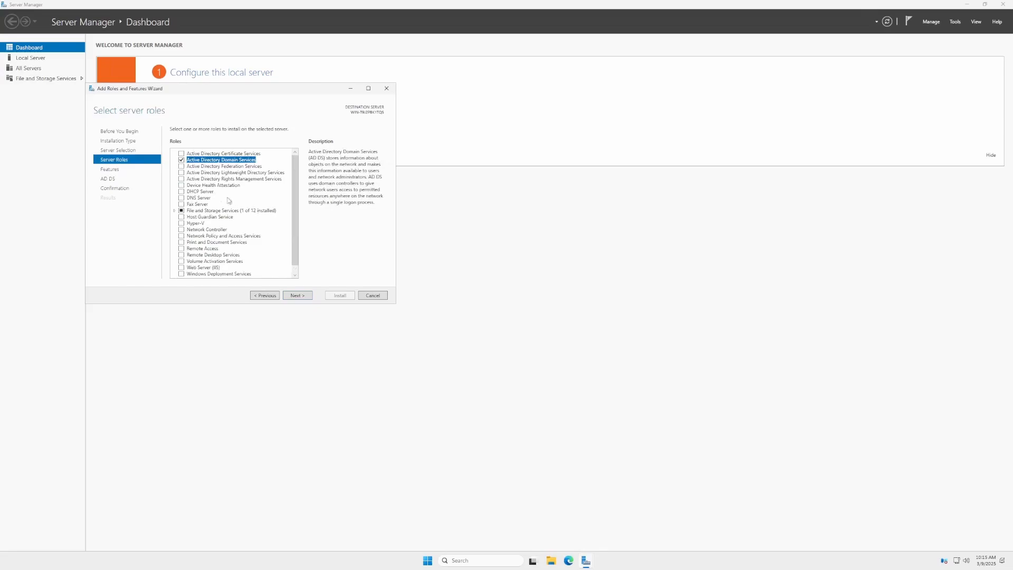
pyautogui.click(181, 192)
pyautogui.click(264, 258)
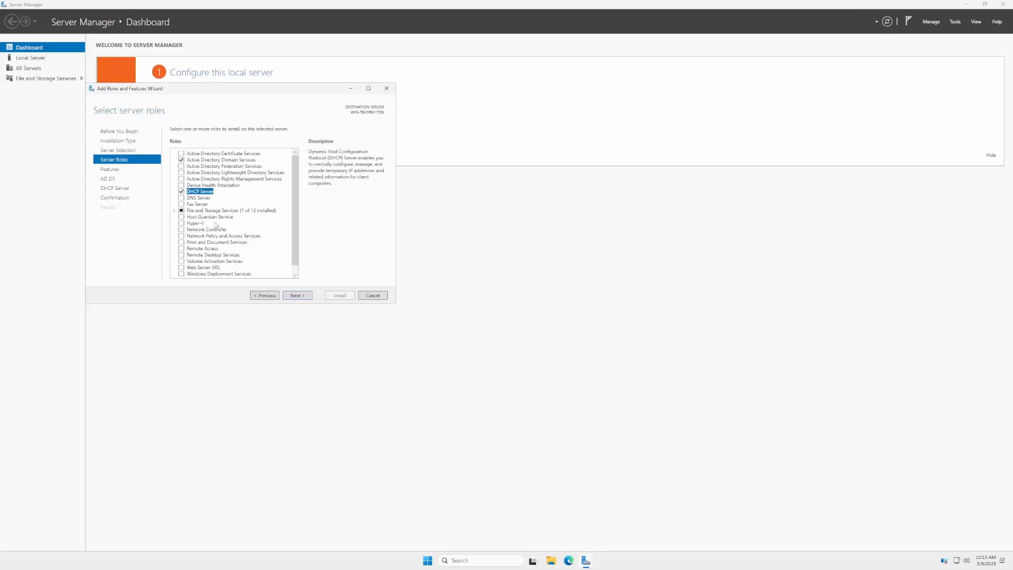
pyautogui.click(182, 198)
pyautogui.click(263, 260)
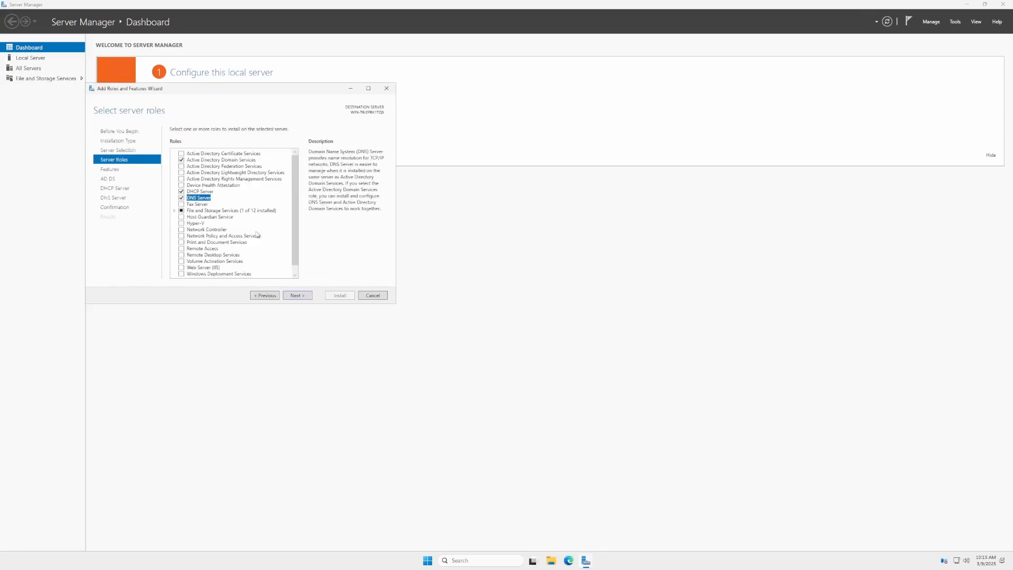
# Add the Network Policy and Access Services and Web Server (IIS) roles with their required features.
pyautogui.scroll(-1, 235, 194)
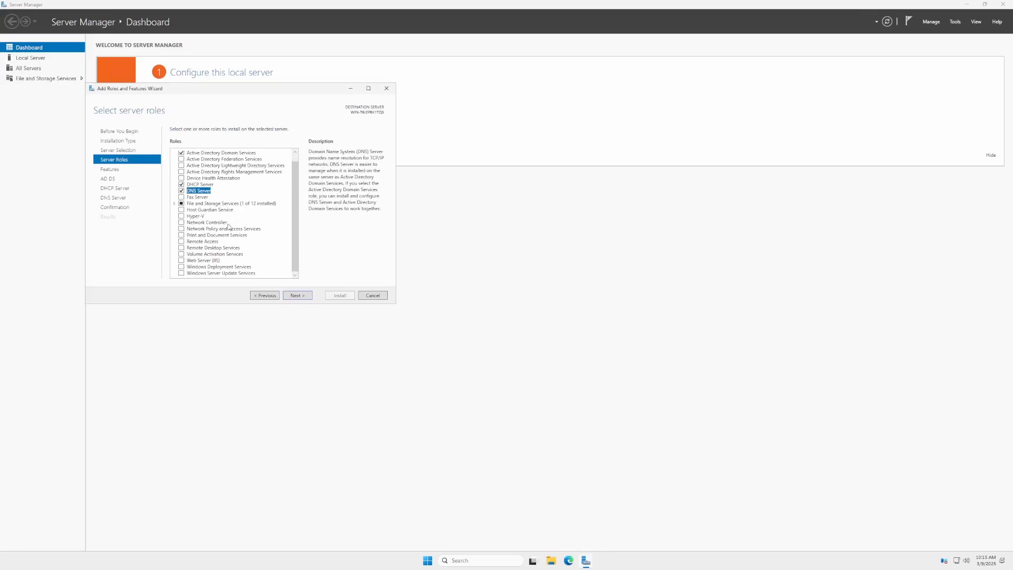
pyautogui.click(182, 229)
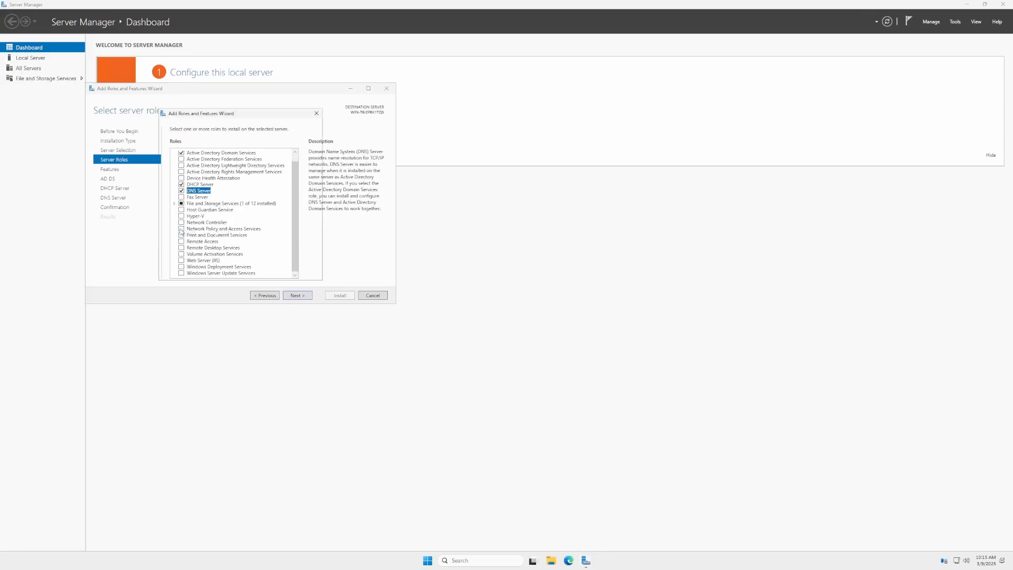
pyautogui.click(253, 264)
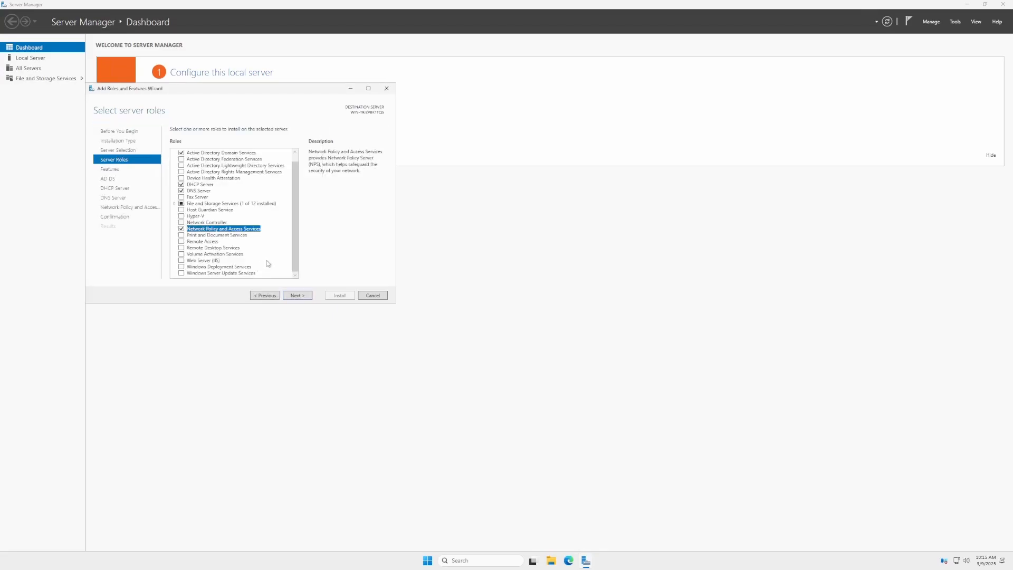
pyautogui.click(182, 261)
pyautogui.click(252, 264)
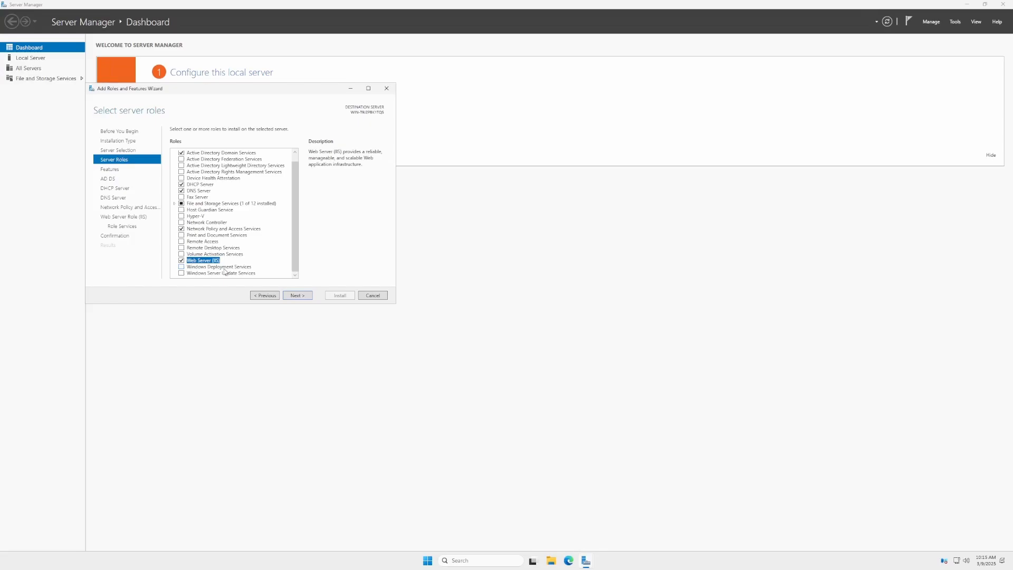
# Try to add the Hyper-V role and dismiss the validation error.
pyautogui.scroll(1, 234, 227)
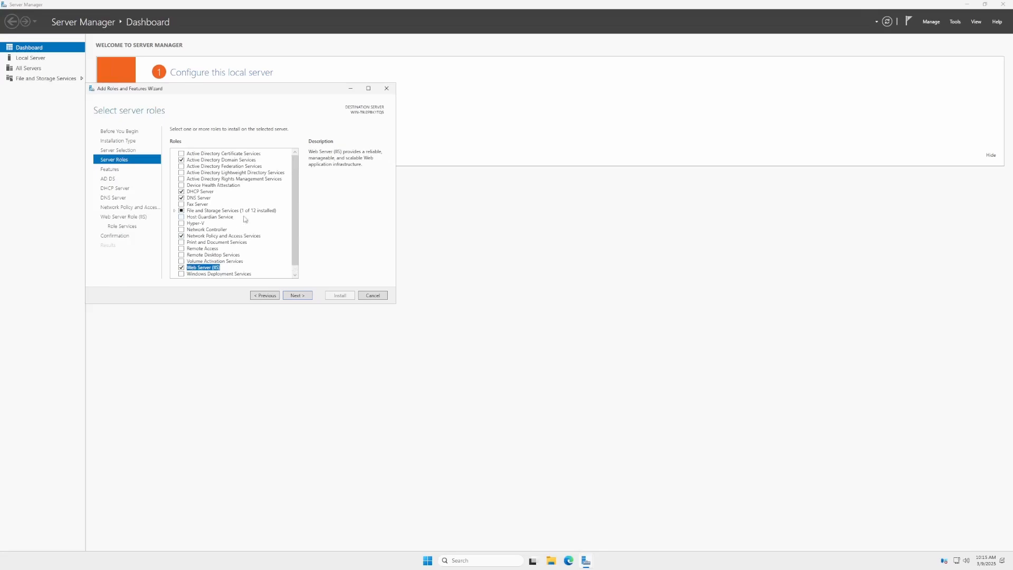
pyautogui.scroll(-1, 267, 210)
pyautogui.scroll(1, 266, 210)
pyautogui.scroll(-1, 266, 211)
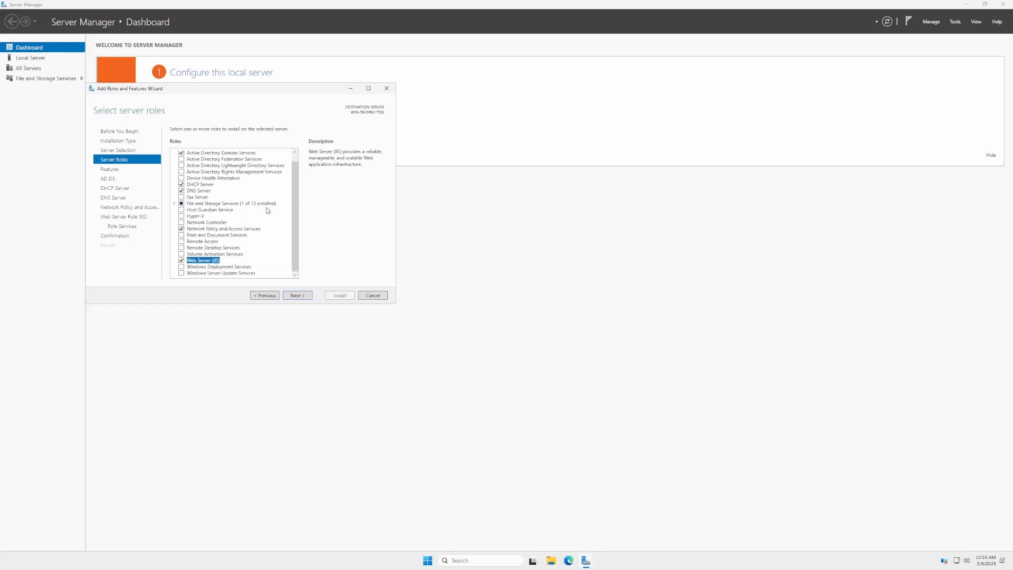
pyautogui.click(180, 217)
pyautogui.click(181, 216)
pyautogui.click(261, 260)
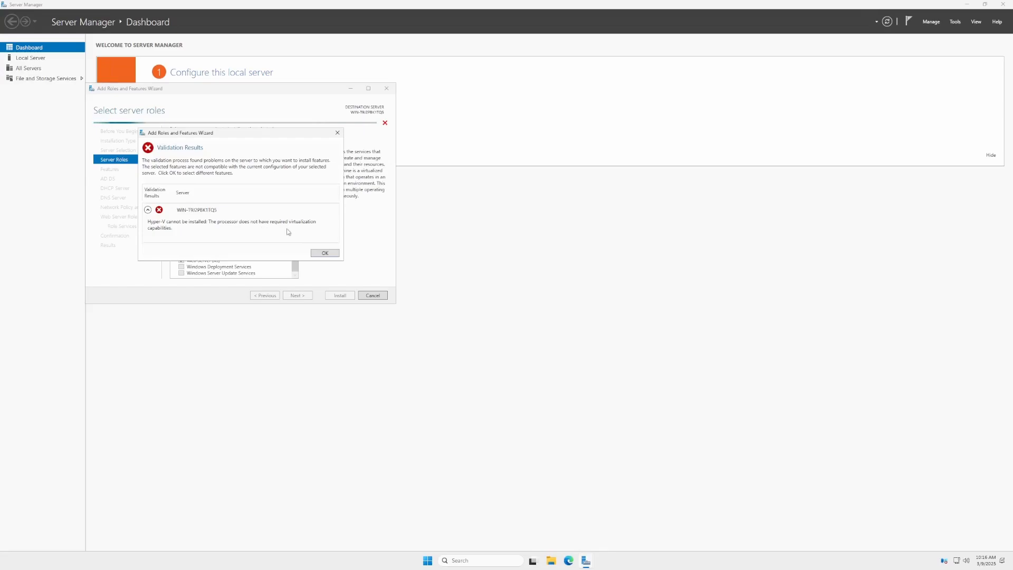
pyautogui.click(325, 253)
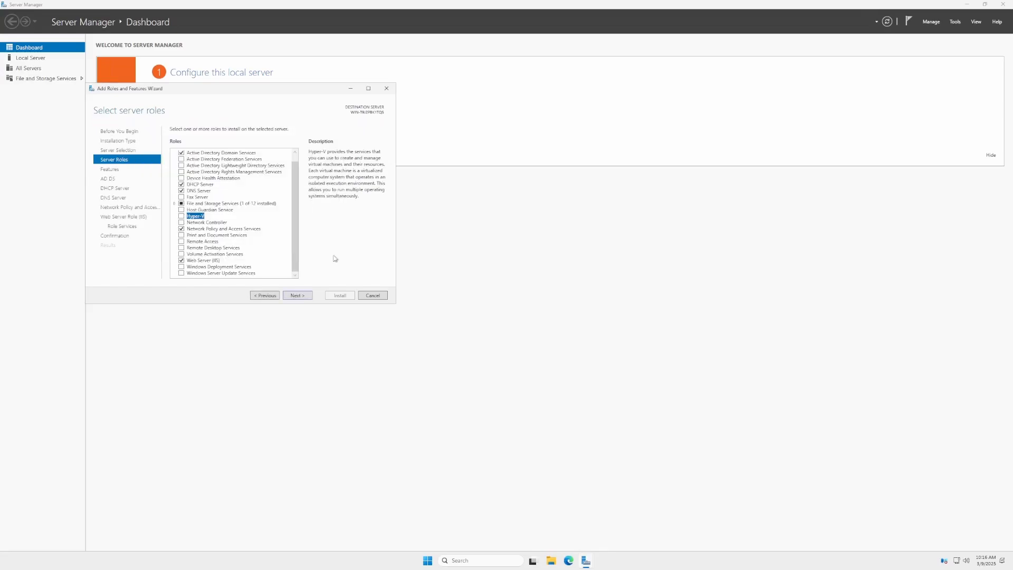
# Advance through the AD DS, DHCP, DNS, NPAS and IIS information pages to the IIS role services selection.
pyautogui.click(311, 301)
pyautogui.click(310, 301)
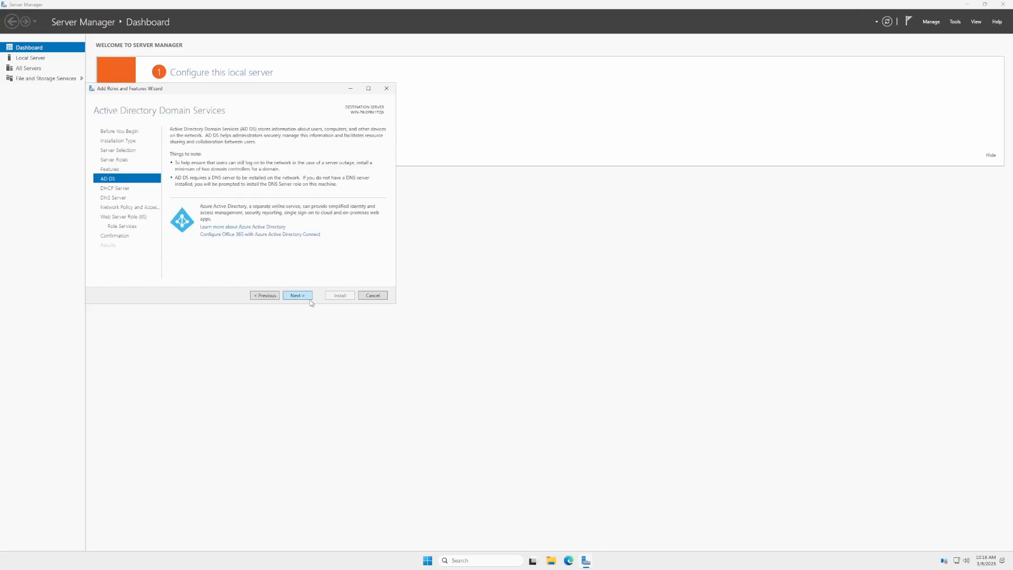
pyautogui.click(311, 301)
pyautogui.click(310, 300)
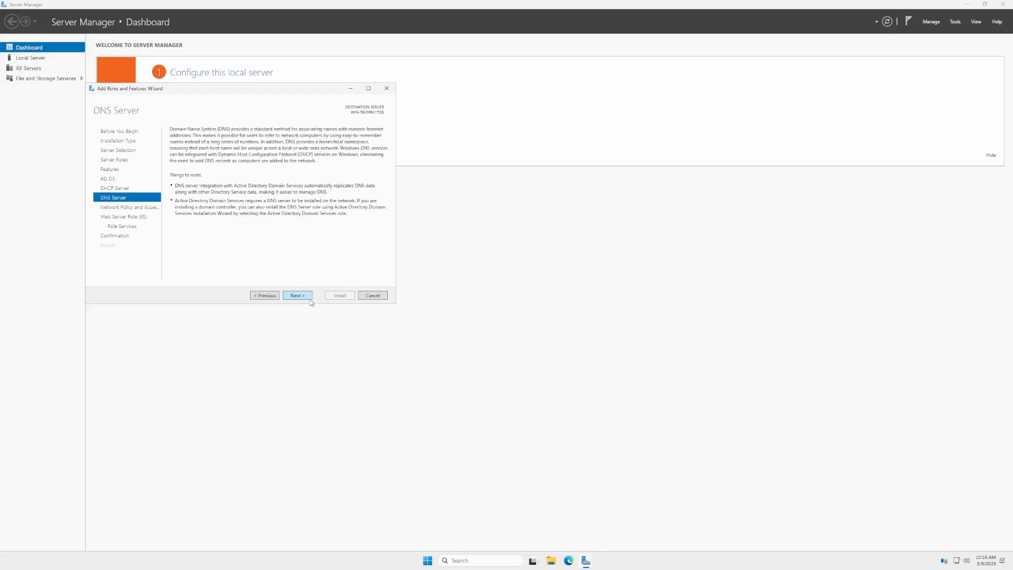
pyautogui.click(311, 301)
pyautogui.click(311, 301)
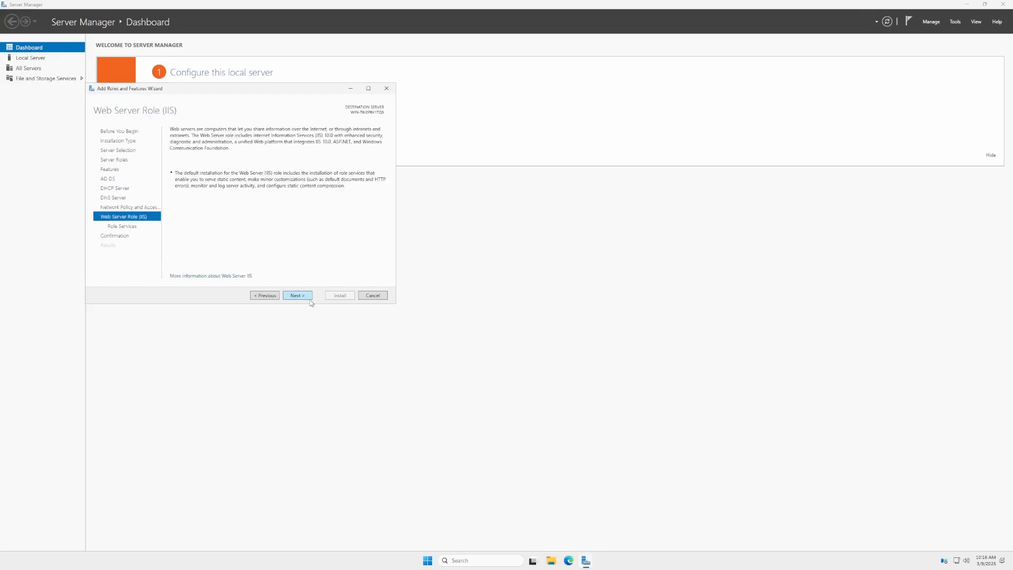
pyautogui.click(310, 301)
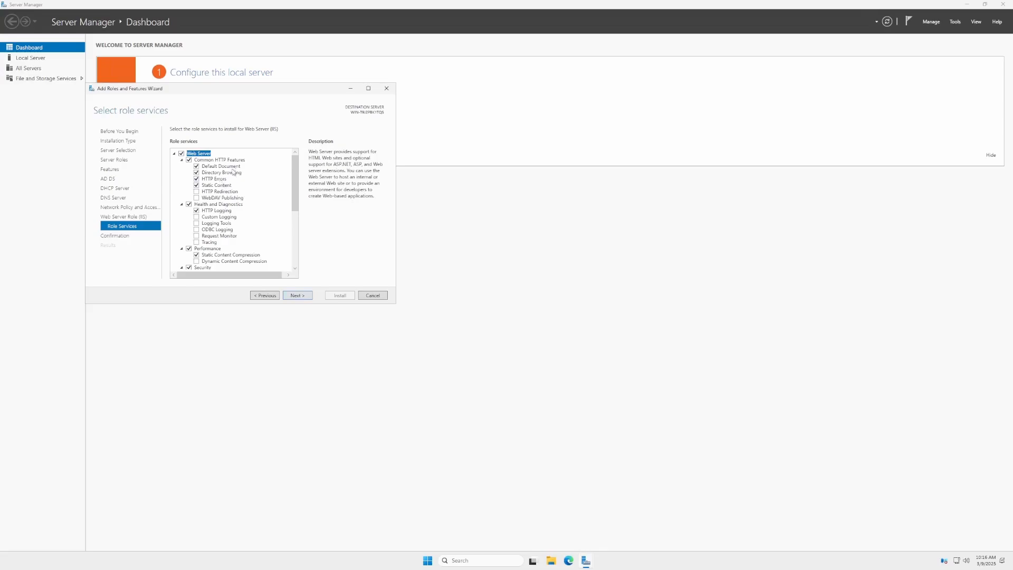
# Add the FTP Server role service and continue to the installation confirmation.
pyautogui.scroll(-1, 208, 197)
pyautogui.scroll(-5, 208, 197)
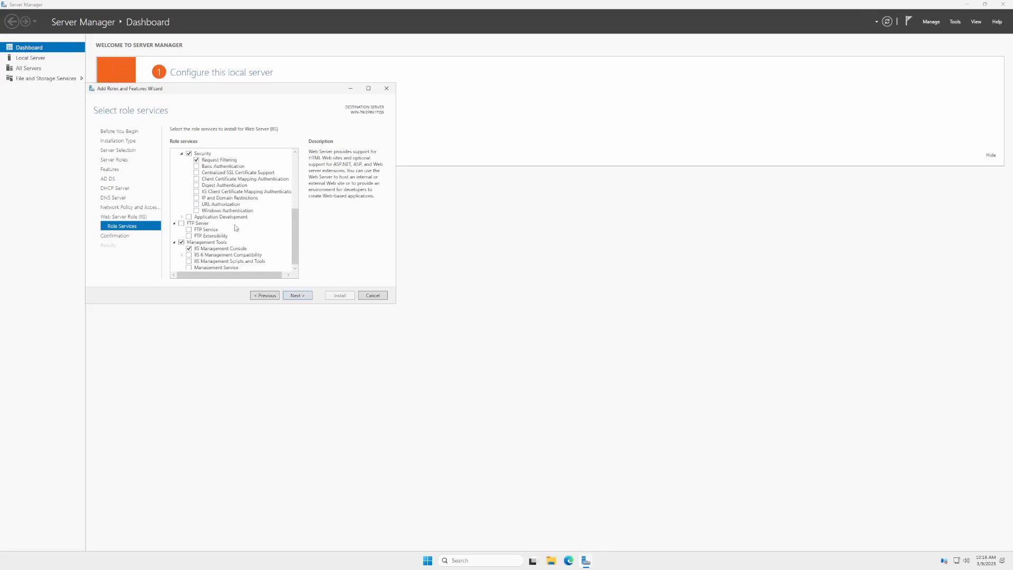
pyautogui.click(181, 222)
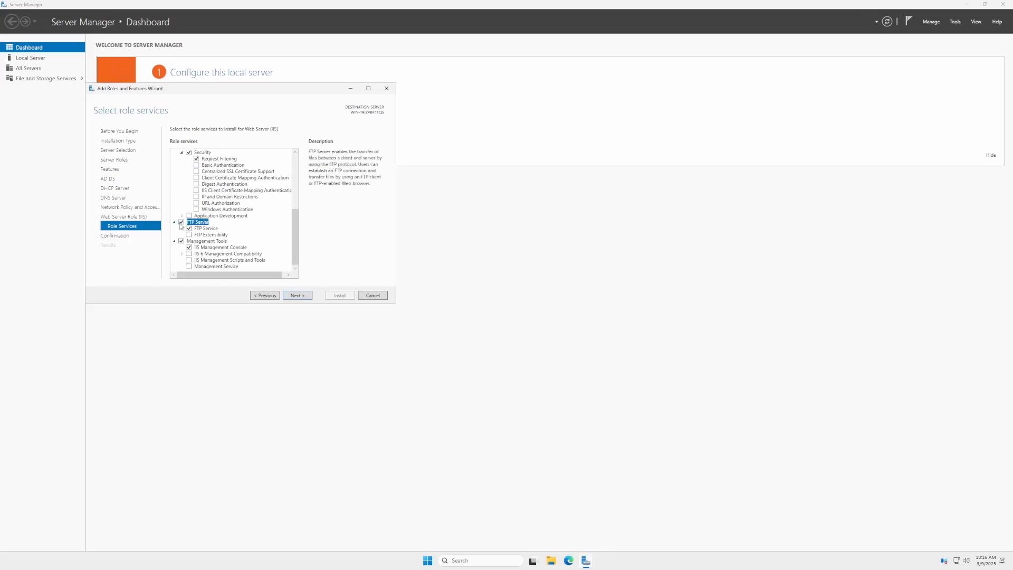
pyautogui.click(312, 298)
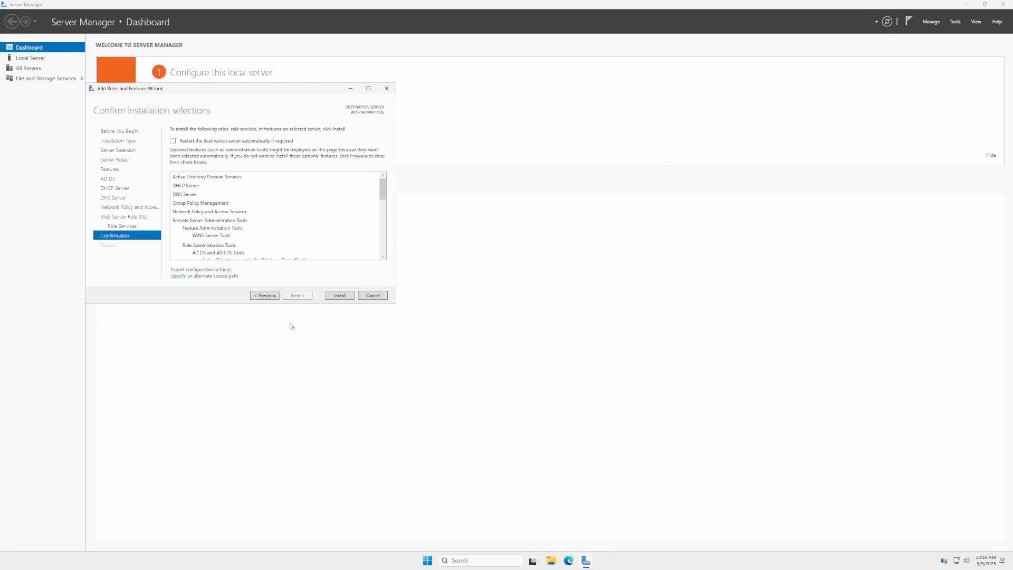
# Allow the destination server to restart automatically if required and start the installation.
pyautogui.scroll(-6, 296, 245)
pyautogui.scroll(-4, 296, 244)
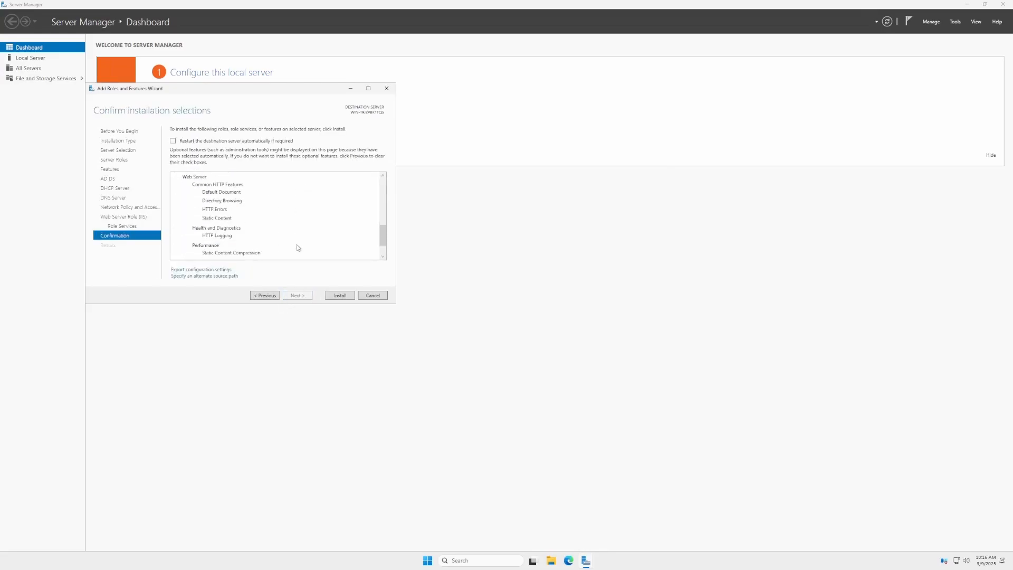
pyautogui.click(195, 141)
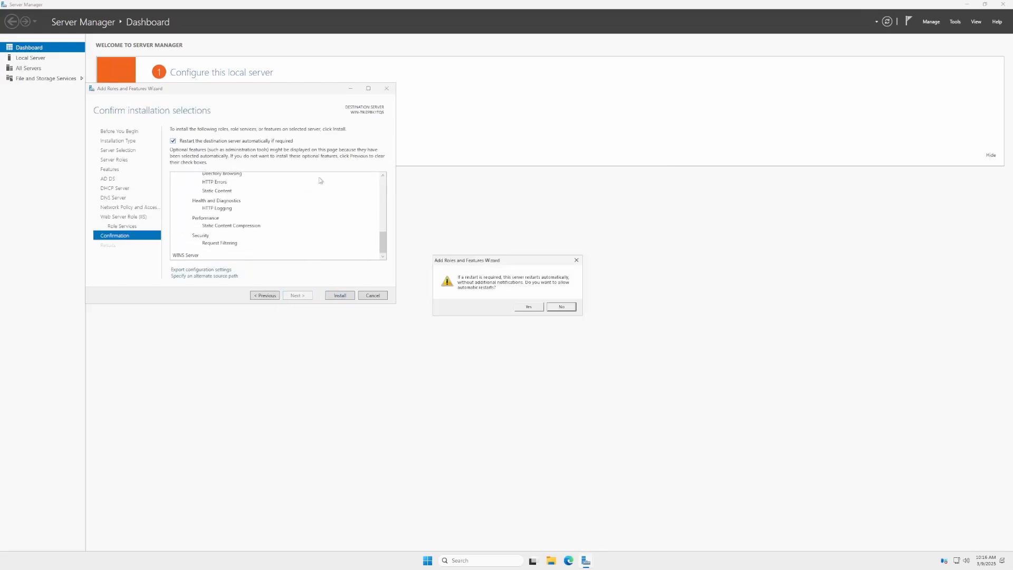
pyautogui.click(528, 307)
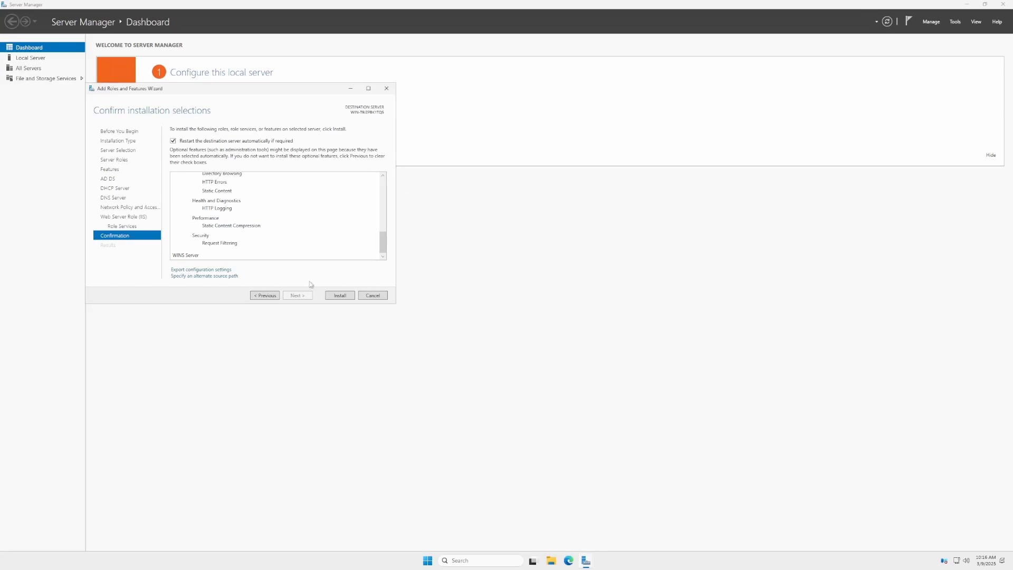
pyautogui.click(346, 299)
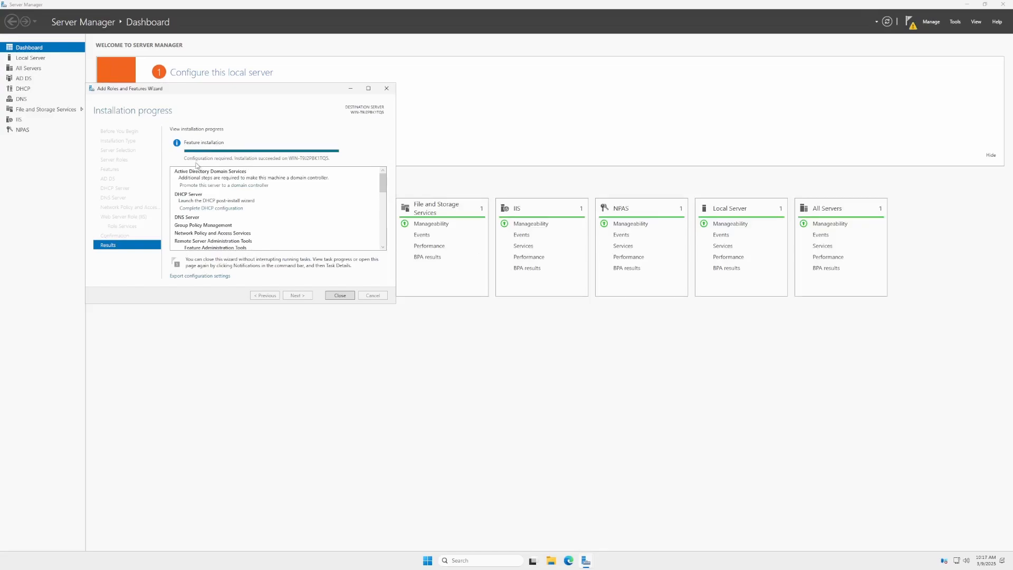
# Close the role installation wizard and open the promotion of this server to a domain controller.
pyautogui.click(341, 299)
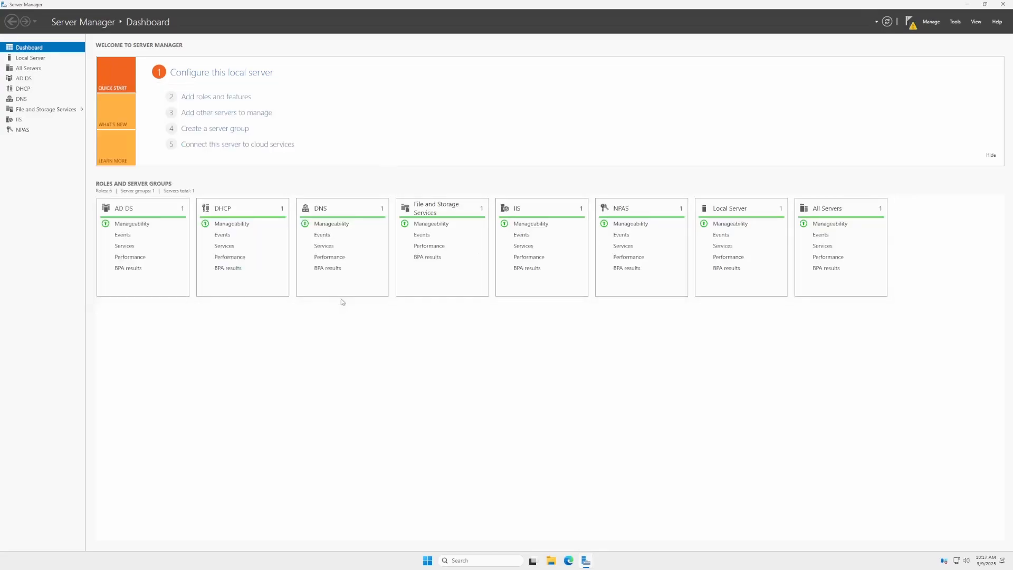
pyautogui.click(909, 21)
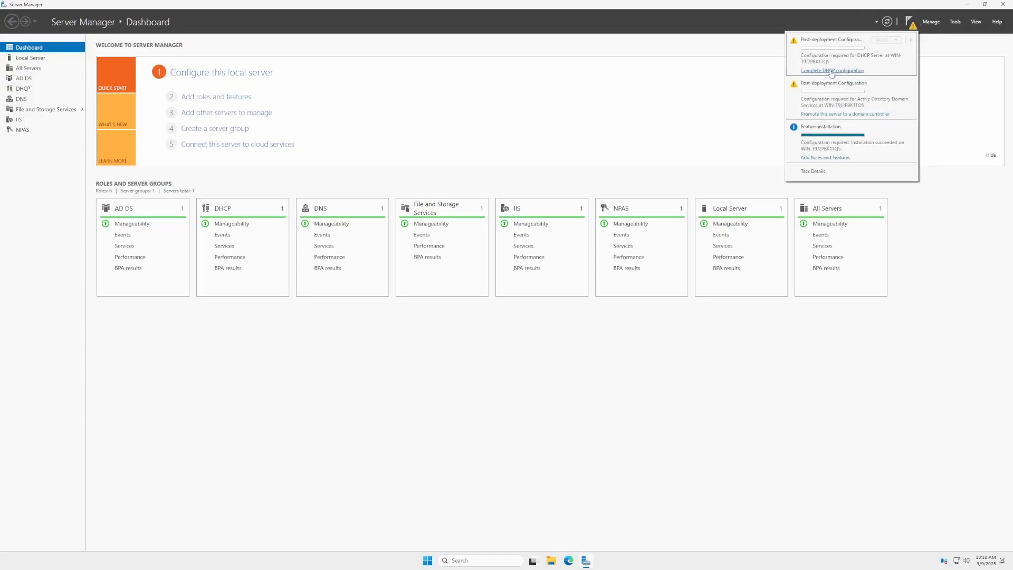
pyautogui.click(837, 114)
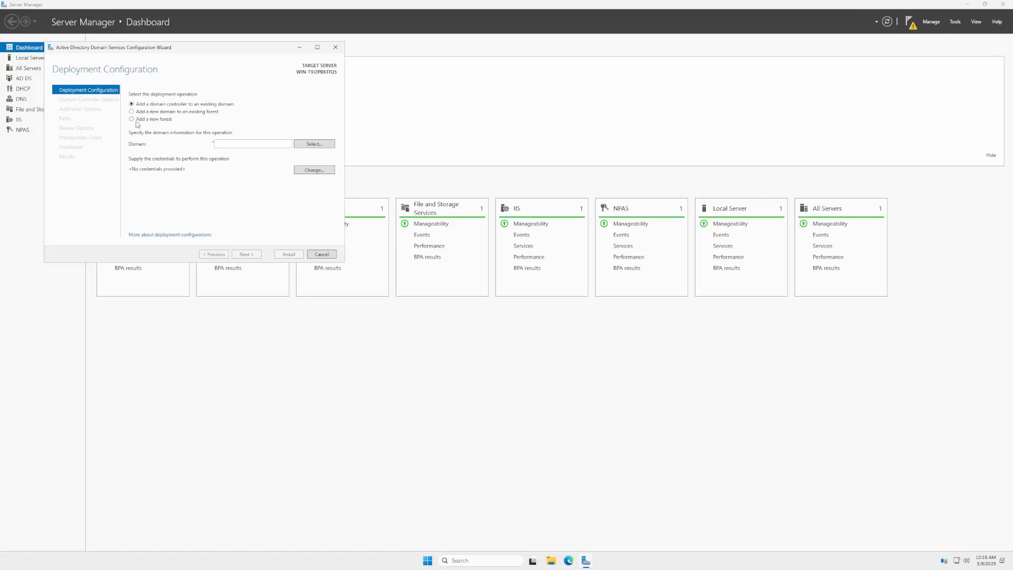
# Choose to add a new forest with the root domain name foley.local and continue.
pyautogui.click(139, 120)
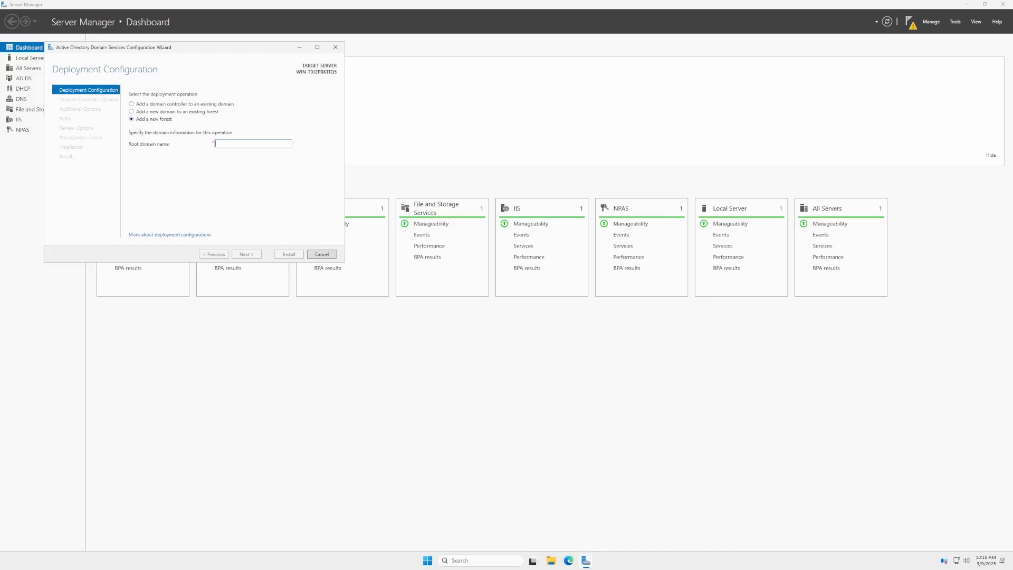
pyautogui.write('exmple.c')
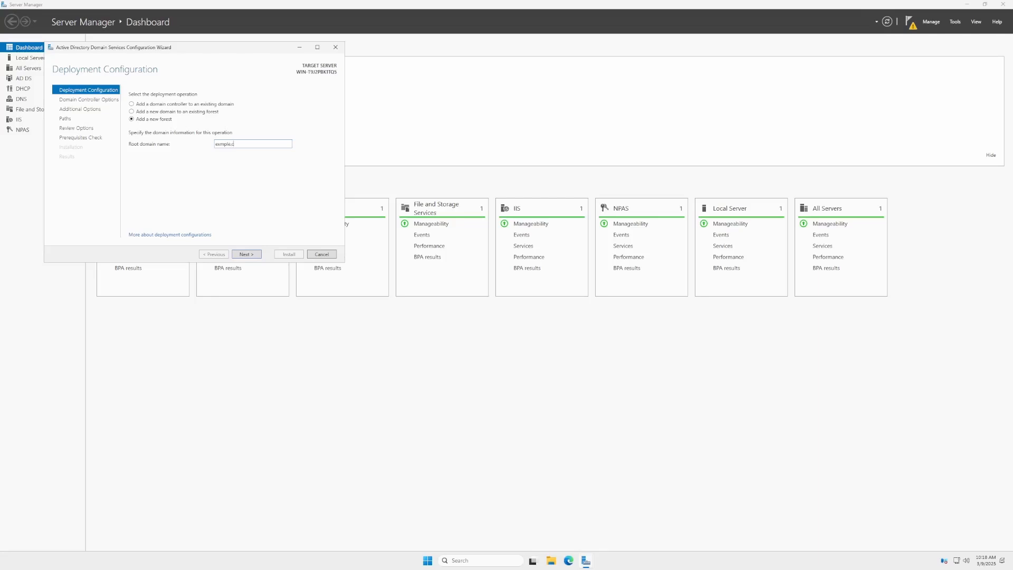
pyautogui.write('om')
pyautogui.press('BackSpace')
pyautogui.press('BackSpace')
pyautogui.press('BackSpace')
pyautogui.press('BackSpace')
pyautogui.press('BackSpace')
pyautogui.press('BackSpace')
pyautogui.press('BackSpace')
pyautogui.press('BackSpace')
pyautogui.press('BackSpace')
pyautogui.press('BackSpace')
pyautogui.press('BackSpace')
pyautogui.write('foley.loca')
pyautogui.doubleClick(231, 147)
pyautogui.moveTo(230, 148); pyautogui.dragTo(227, 149)
pyautogui.moveTo(224, 148)
pyautogui.mouseDown()
pyautogui.moveTo(235, 145)
pyautogui.moveTo(215, 145)
pyautogui.moveTo(227, 145)
pyautogui.mouseUp()
pyautogui.press('BackSpace')
pyautogui.press('BackSpace')
pyautogui.press('BackSpace')
pyautogui.press('BackSpace')
pyautogui.write('local')
pyautogui.hotkey('shift', 'Left')
pyautogui.hotkey('shift', 'Left')
pyautogui.hotkey('shift', 'Left')
pyautogui.hotkey('shift', 'Left')
pyautogui.hotkey('shift', 'Left')
pyautogui.hotkey('shift', 'Left')
pyautogui.hotkey('shift', 'Right')
pyautogui.hotkey('shift', 'Home')
pyautogui.click(224, 144)
pyautogui.hotkey('shift', 'End')
pyautogui.moveTo(223, 144); pyautogui.dragTo(210, 145)
pyautogui.press('End')
pyautogui.write('nas')
pyautogui.moveTo(246, 144)
pyautogui.mouseDown()
pyautogui.moveTo(214, 146)
pyautogui.moveTo(234, 144)
pyautogui.mouseUp()
pyautogui.write('s')
pyautogui.moveTo(235, 144); pyautogui.dragTo(241, 144)
pyautogui.write('local')
pyautogui.moveTo(215, 144); pyautogui.dragTo(226, 144)
pyautogui.press('BackSpace')
pyautogui.click(252, 255)
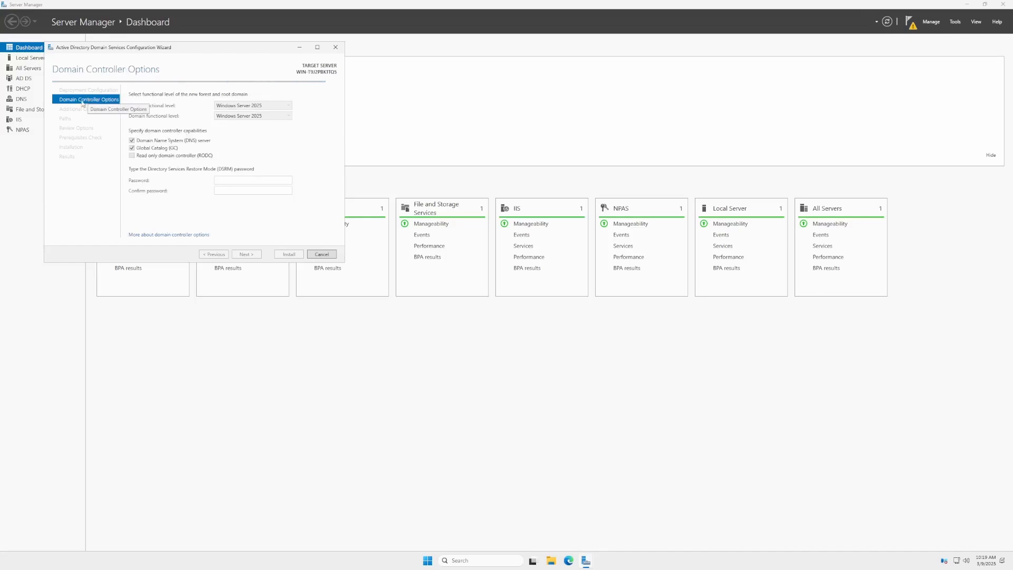
# Set the forest and domain functional levels to Windows Server 2025.
pyautogui.click(86, 90)
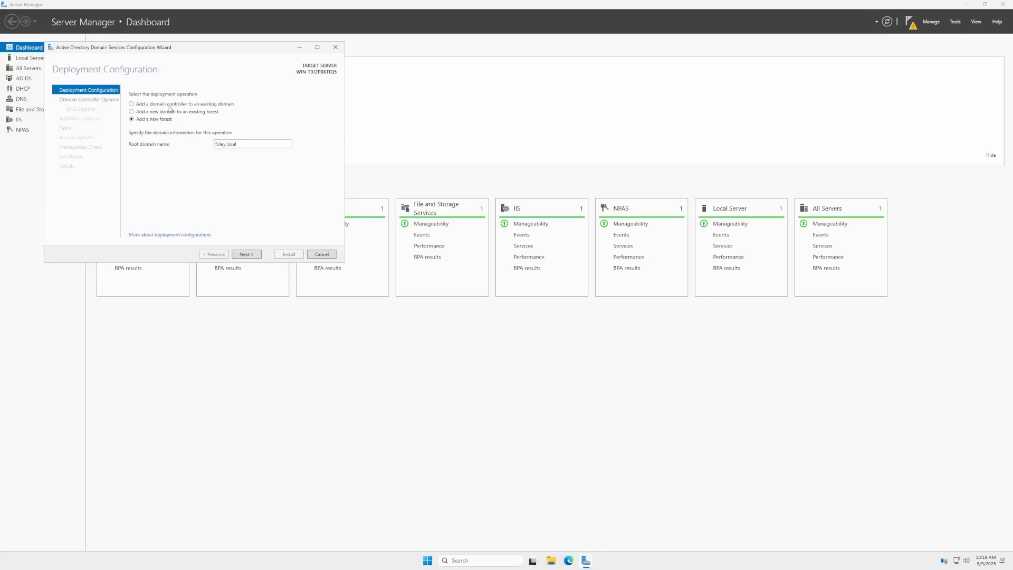
pyautogui.click(84, 101)
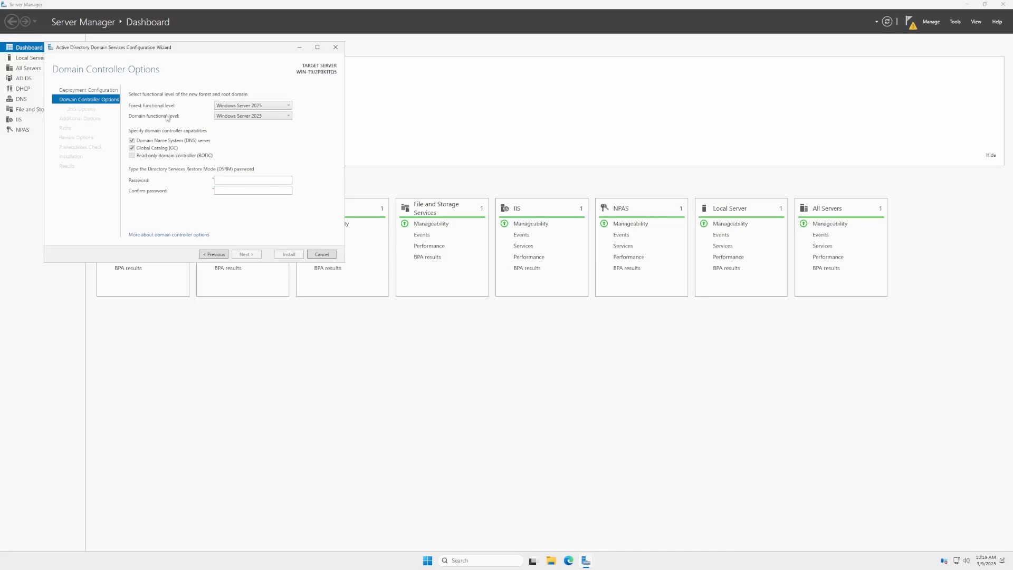
pyautogui.click(235, 106)
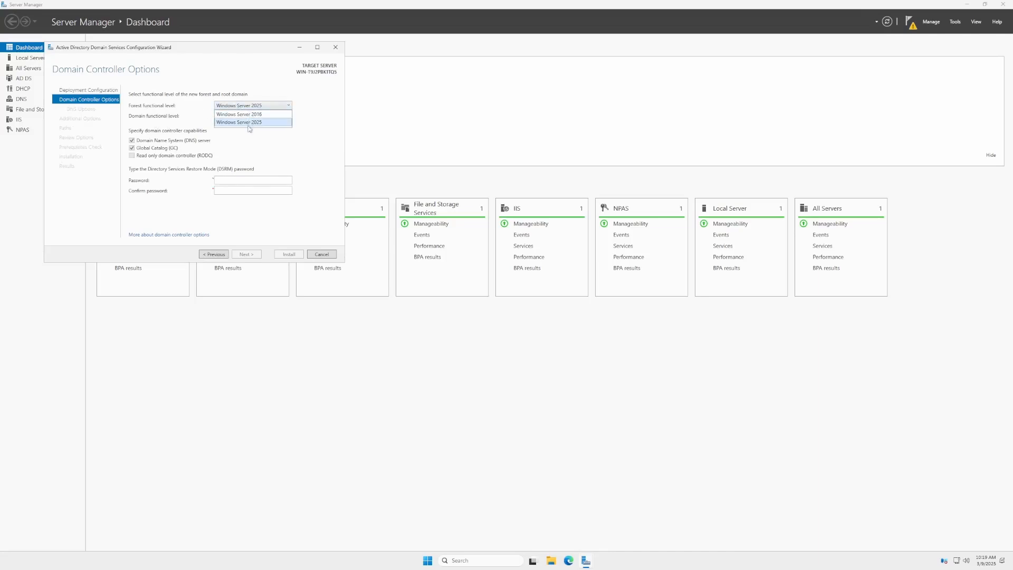
pyautogui.click(248, 122)
pyautogui.click(264, 116)
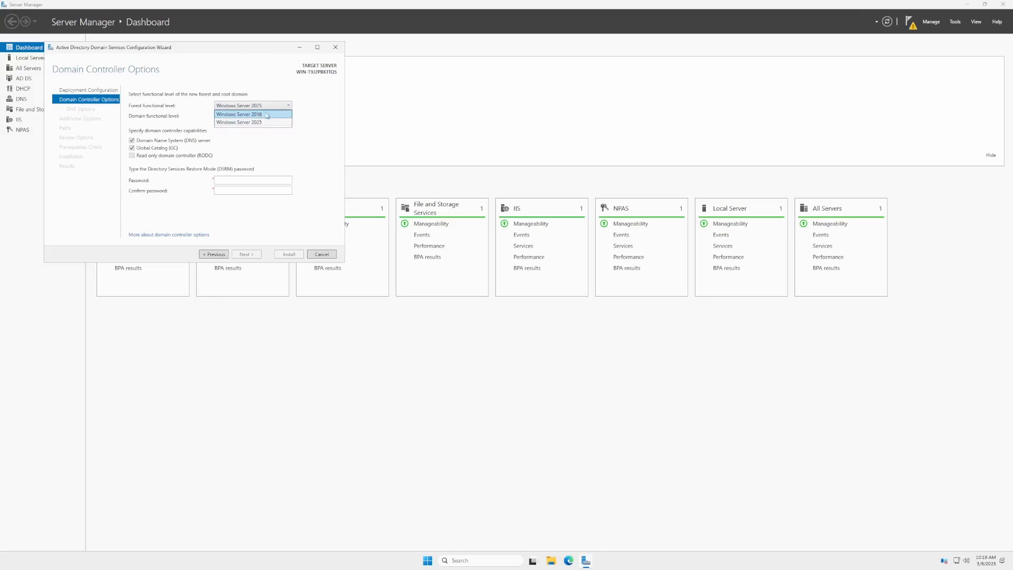
pyautogui.click(253, 122)
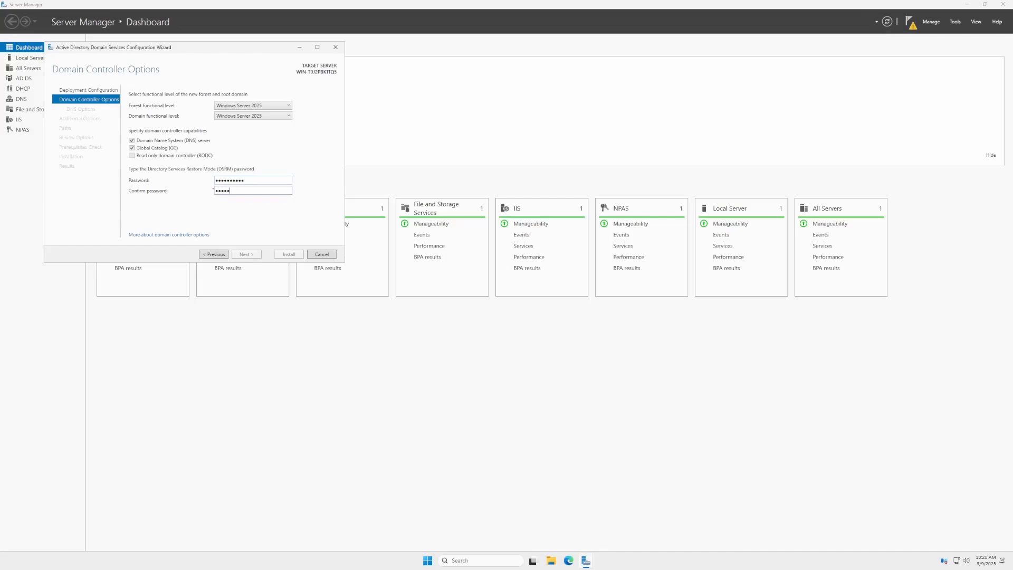
# Enter and confirm the Directory Services Restore Mode password and continue.
pyautogui.write('******')
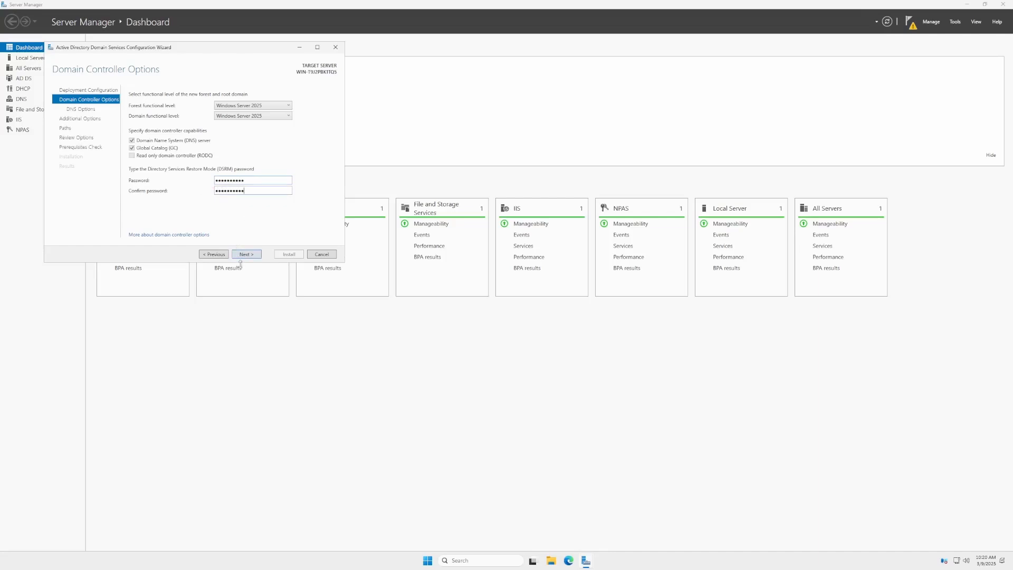
pyautogui.click(246, 254)
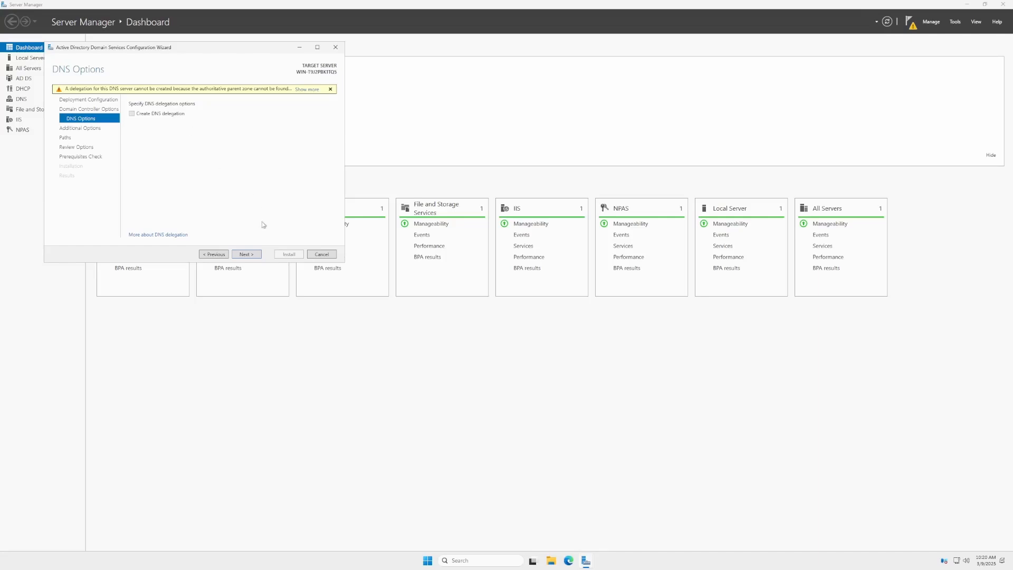
# Advance through the DNS options, NetBIOS name, paths and review pages with defaults, then start the domain controller installation.
pyautogui.click(242, 255)
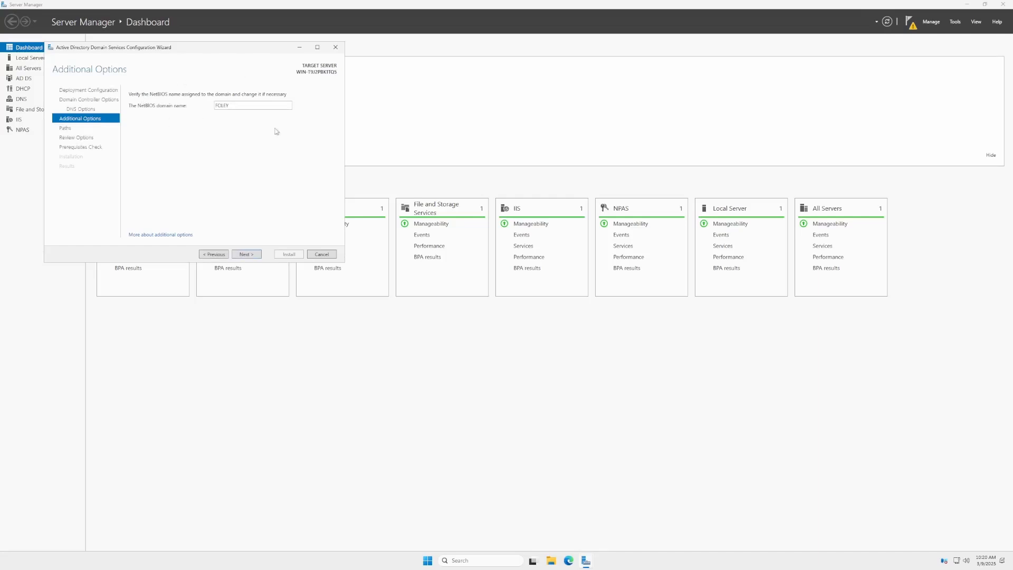
pyautogui.click(246, 255)
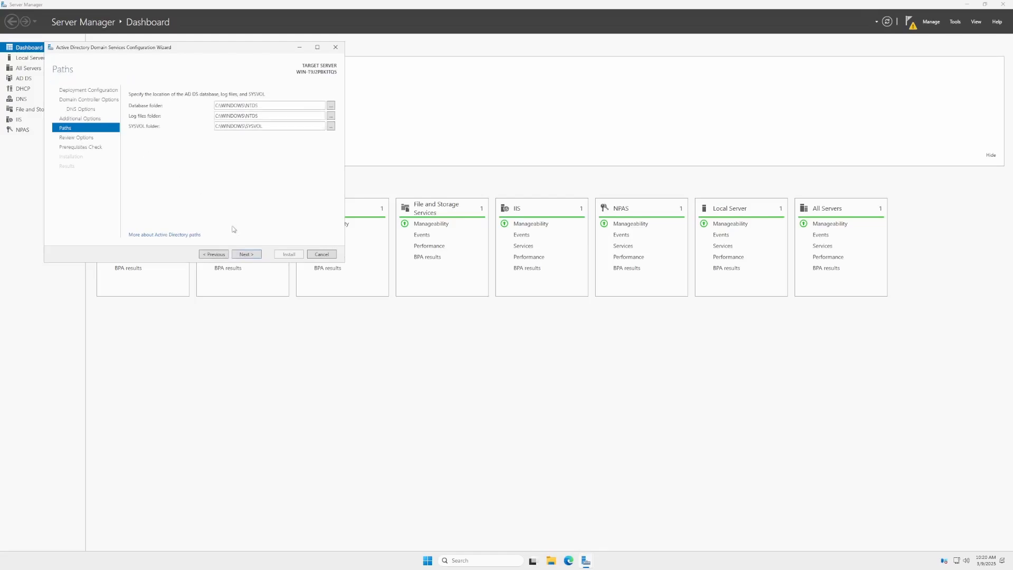
pyautogui.click(246, 254)
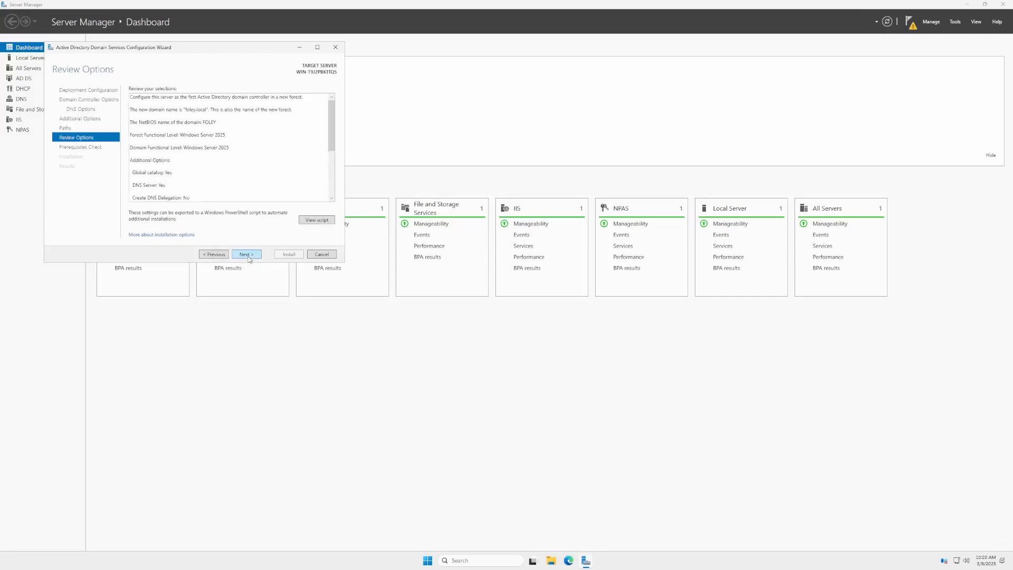
pyautogui.scroll(-3, 230, 148)
pyautogui.scroll(-1, 230, 147)
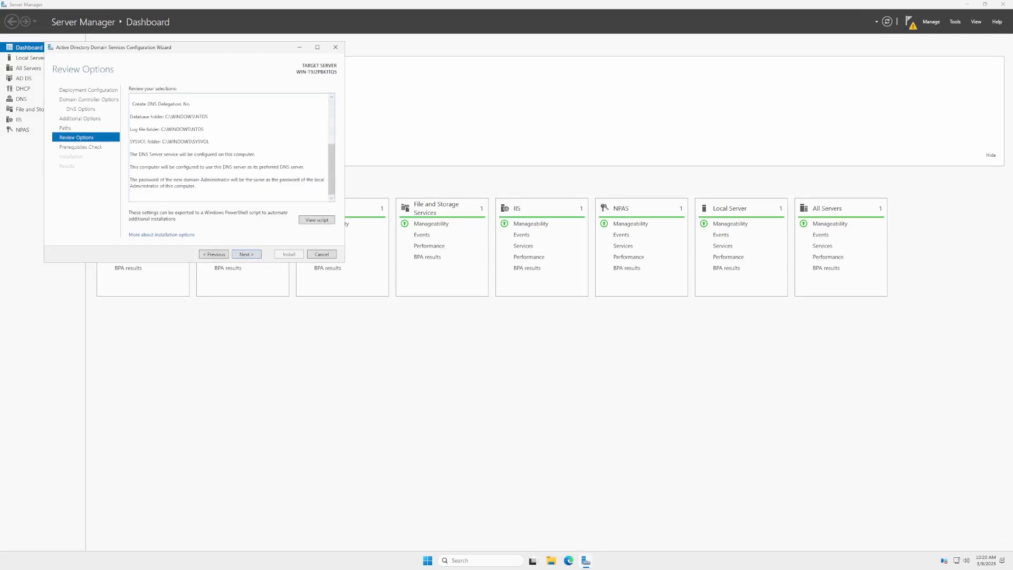
pyautogui.click(246, 254)
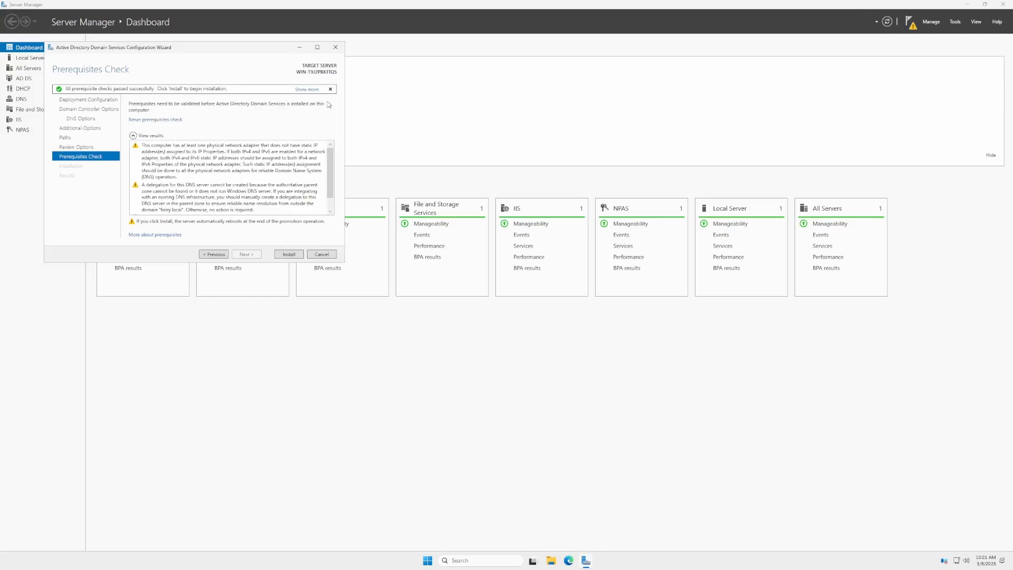
pyautogui.click(278, 256)
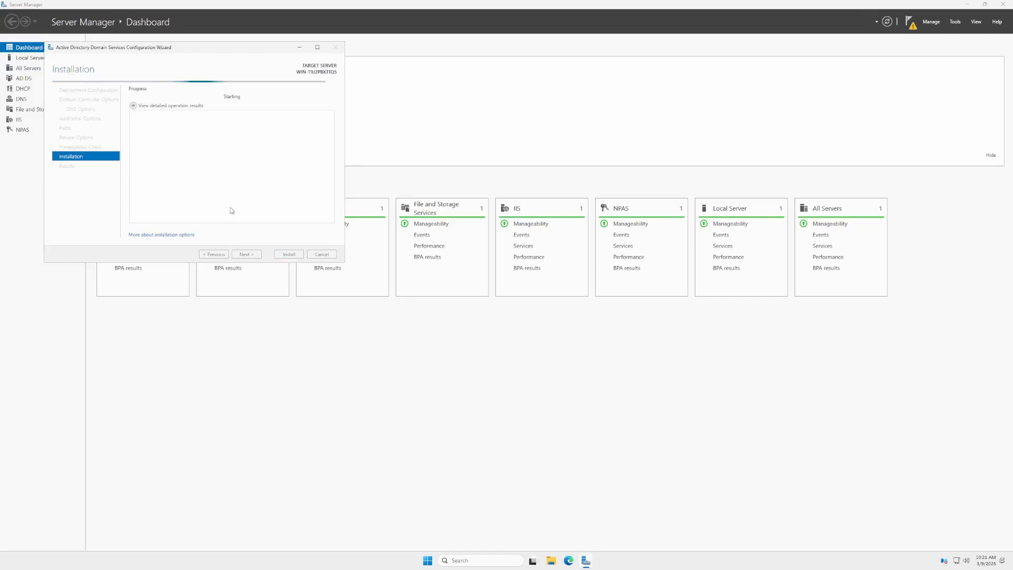
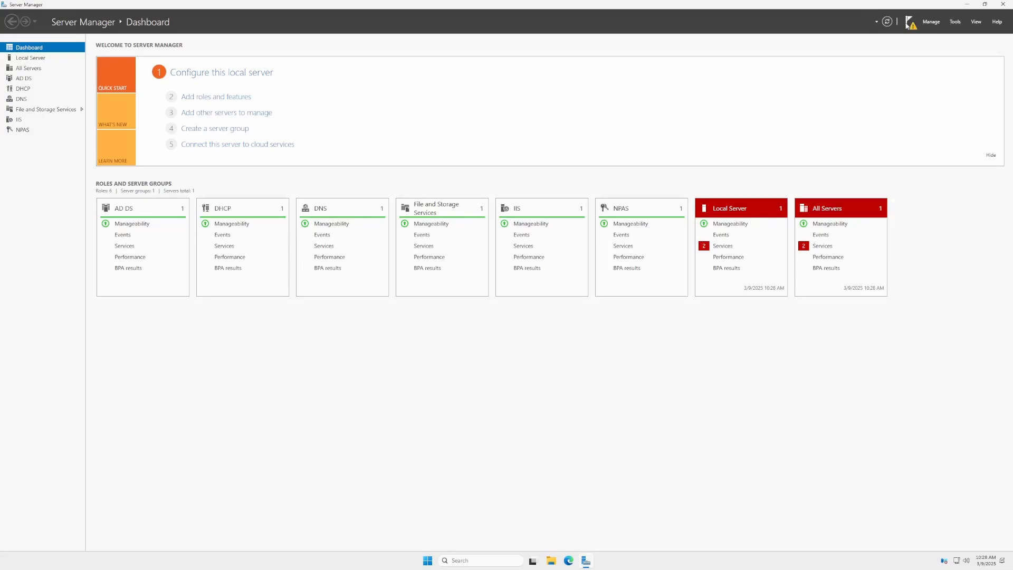
# Complete the pending DHCP post-deployment configuration from the notifications.
pyautogui.click(908, 23)
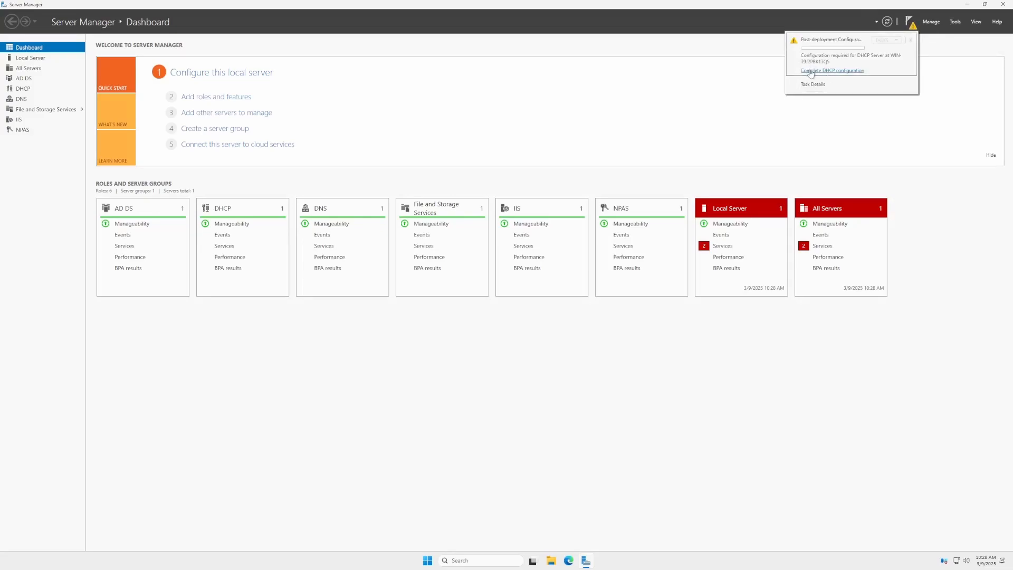
pyautogui.click(936, 125)
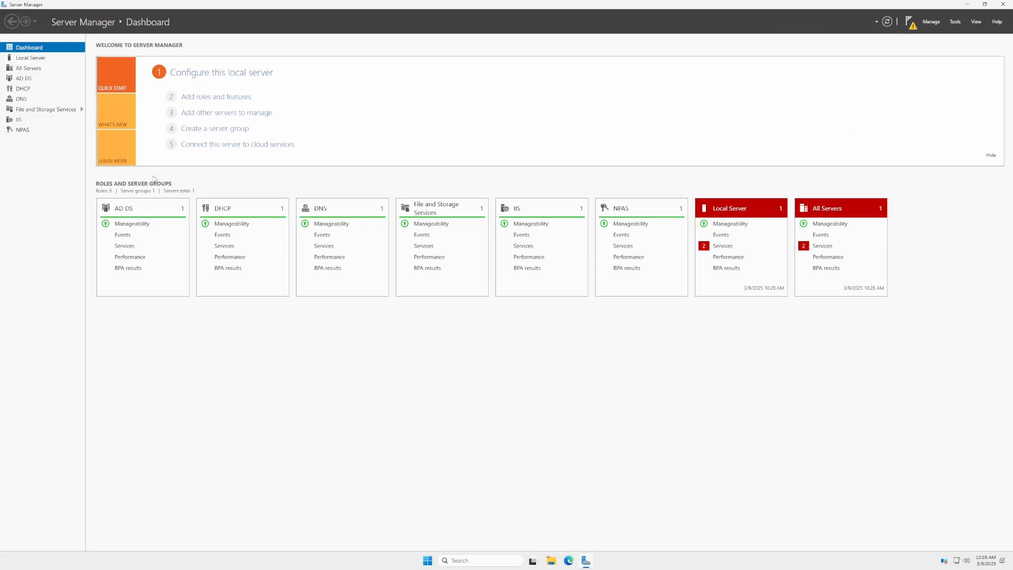
# Rename the local server's computer to radius in System Properties, accepting the domain controller and duplicate-name warnings.
pyautogui.click(38, 59)
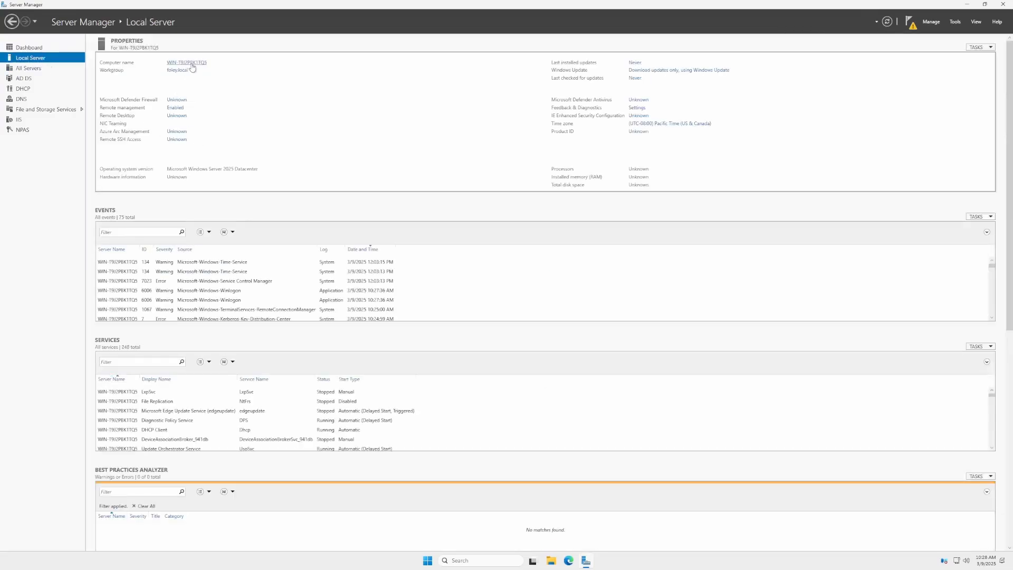
pyautogui.click(192, 63)
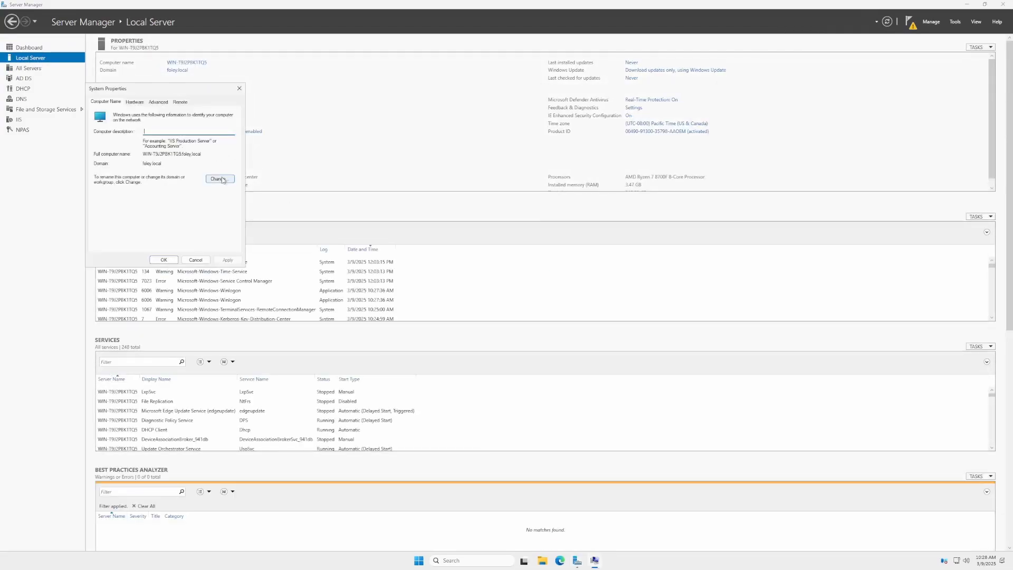
pyautogui.click(239, 88)
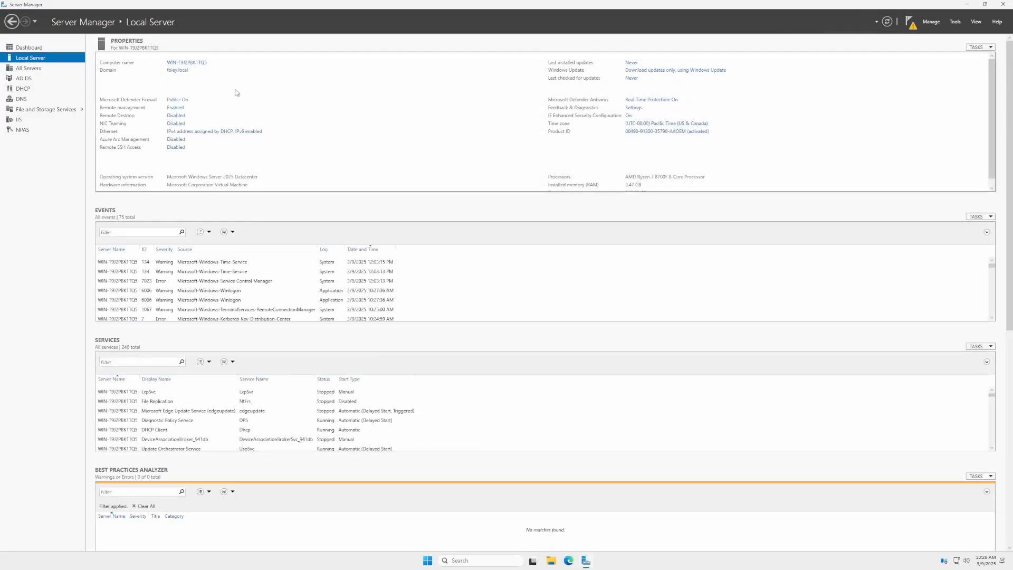
pyautogui.click(175, 64)
pyautogui.click(240, 199)
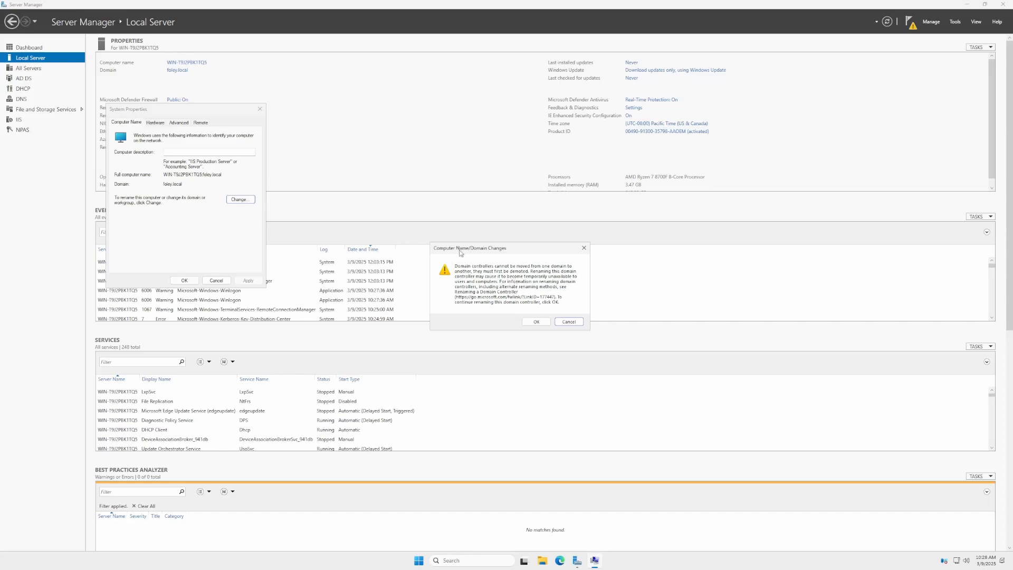
pyautogui.click(536, 322)
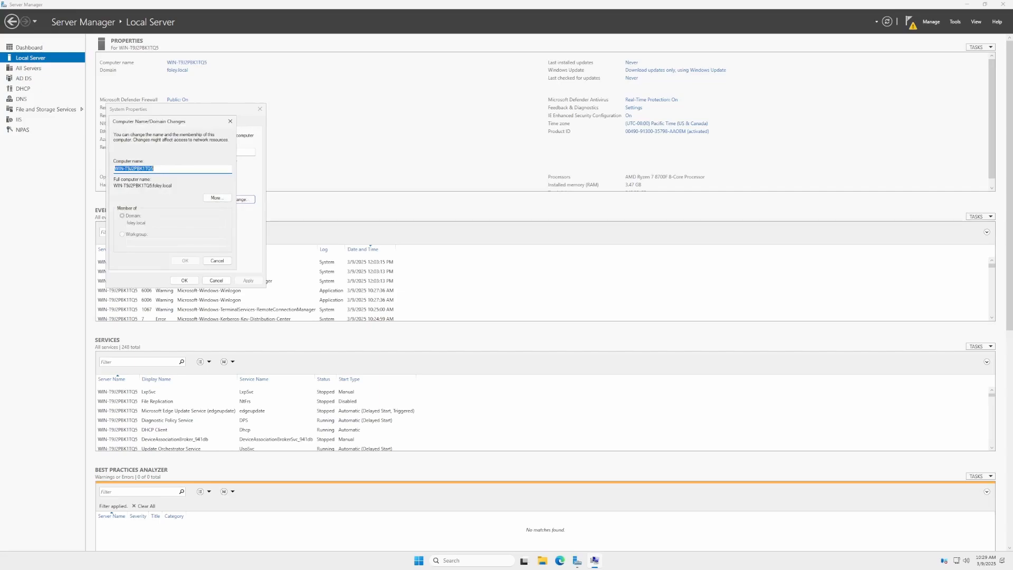
pyautogui.write('radius')
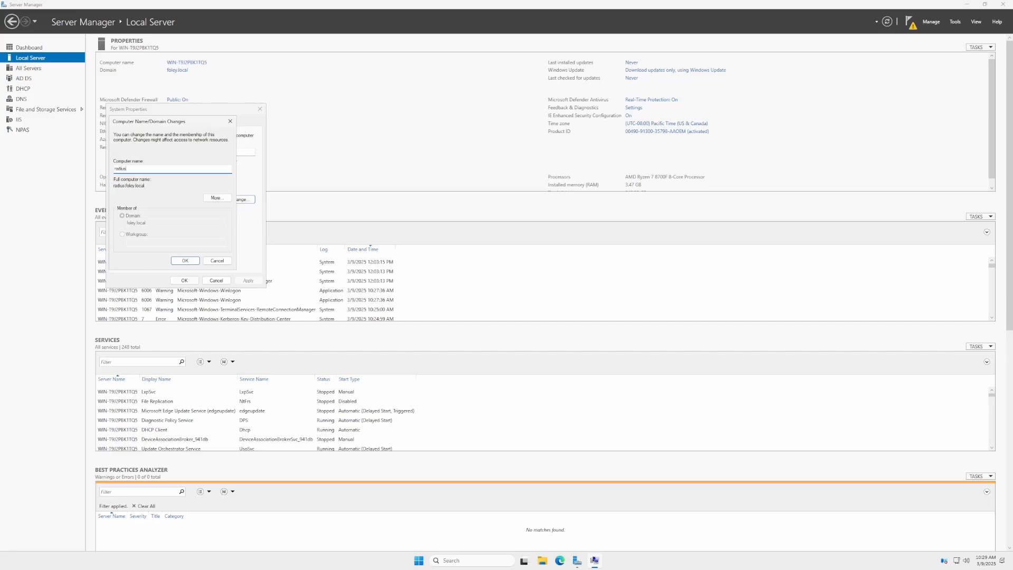
pyautogui.click(185, 261)
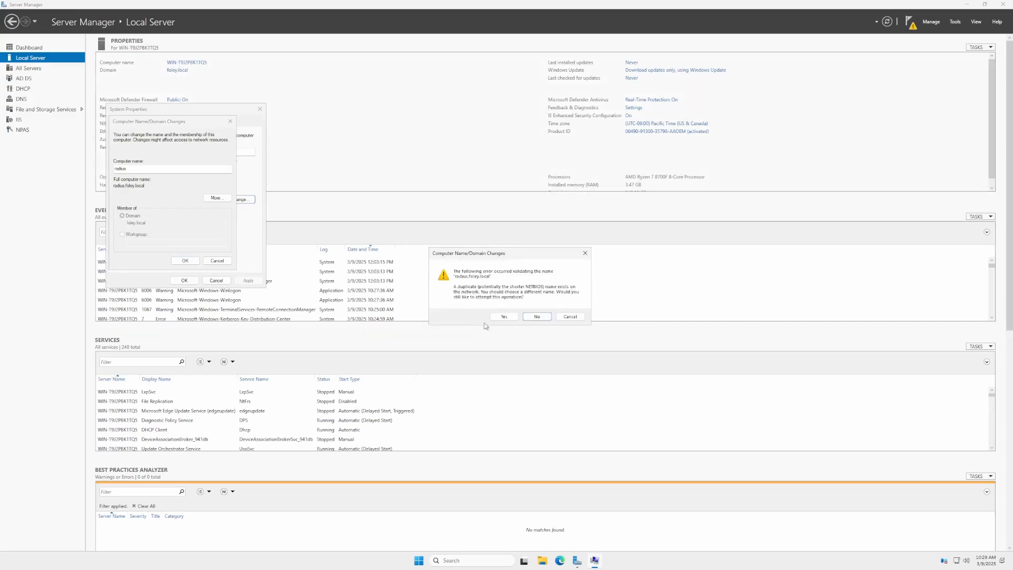
pyautogui.click(503, 316)
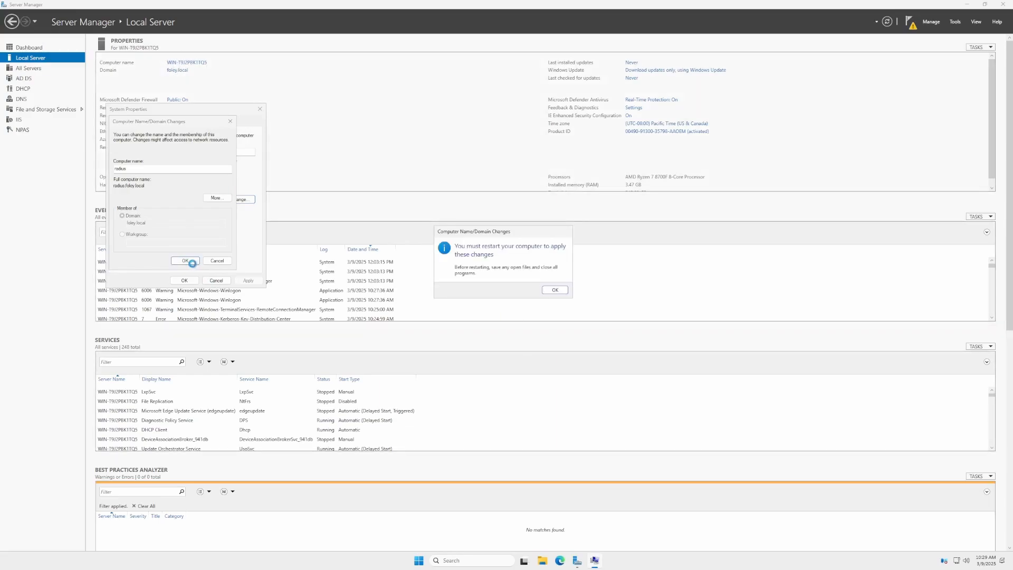
# Acknowledge the restart notice, close System Properties and restart the server.
pyautogui.click(558, 294)
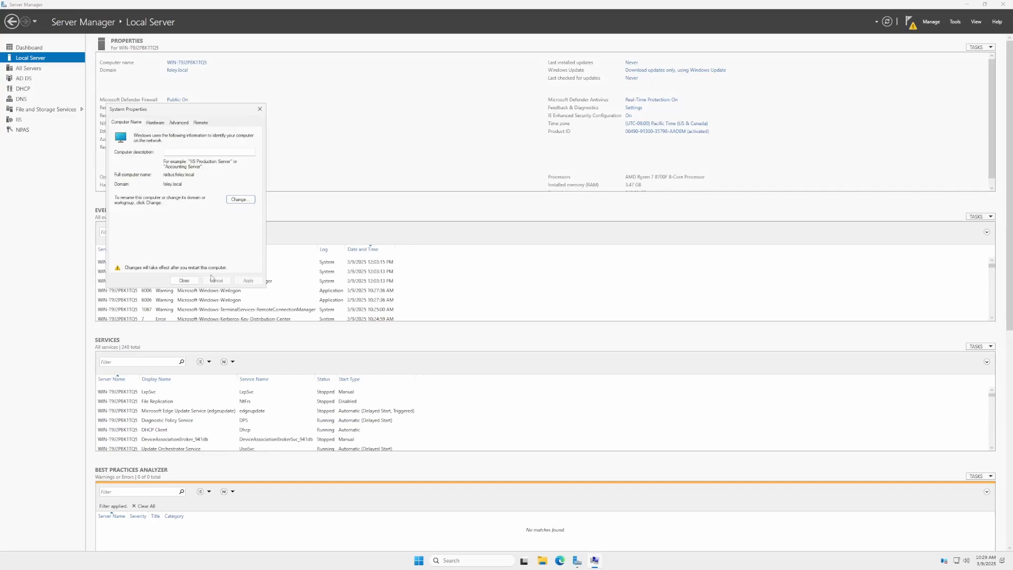
pyautogui.click(184, 281)
pyautogui.click(516, 286)
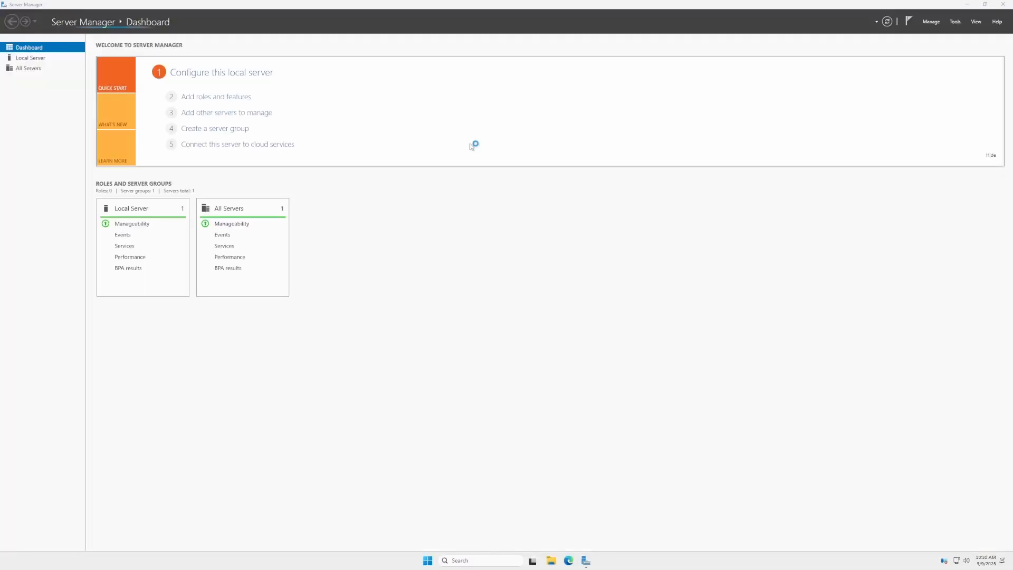
# Open the DHCP management console and maximize its window.
pyautogui.click(908, 21)
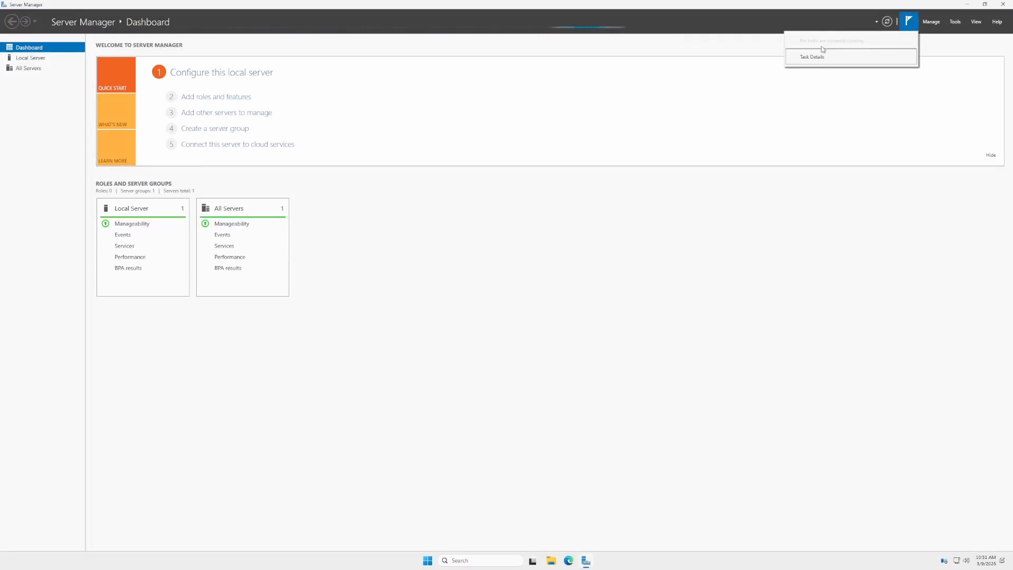
pyautogui.click(955, 22)
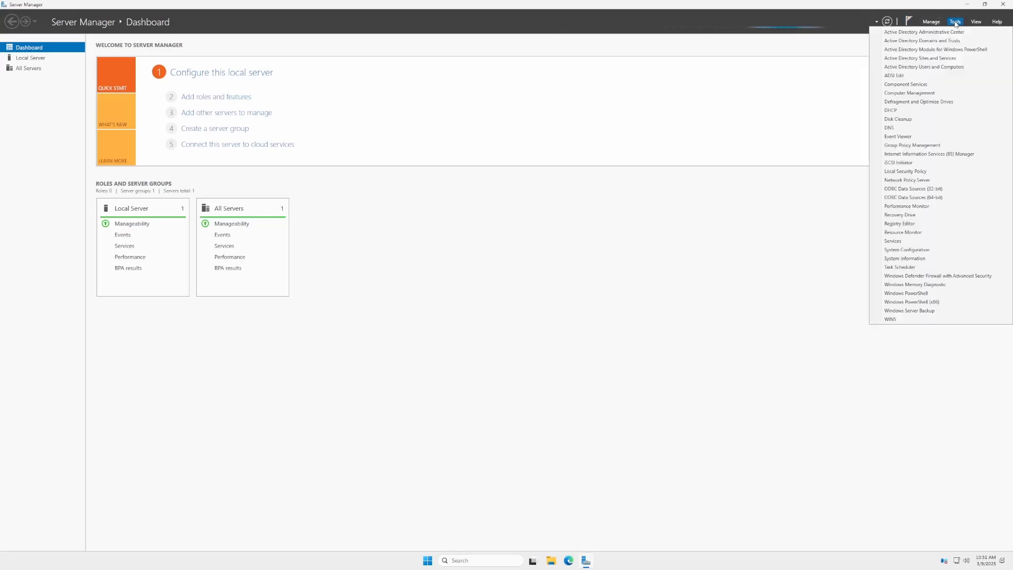
pyautogui.click(903, 110)
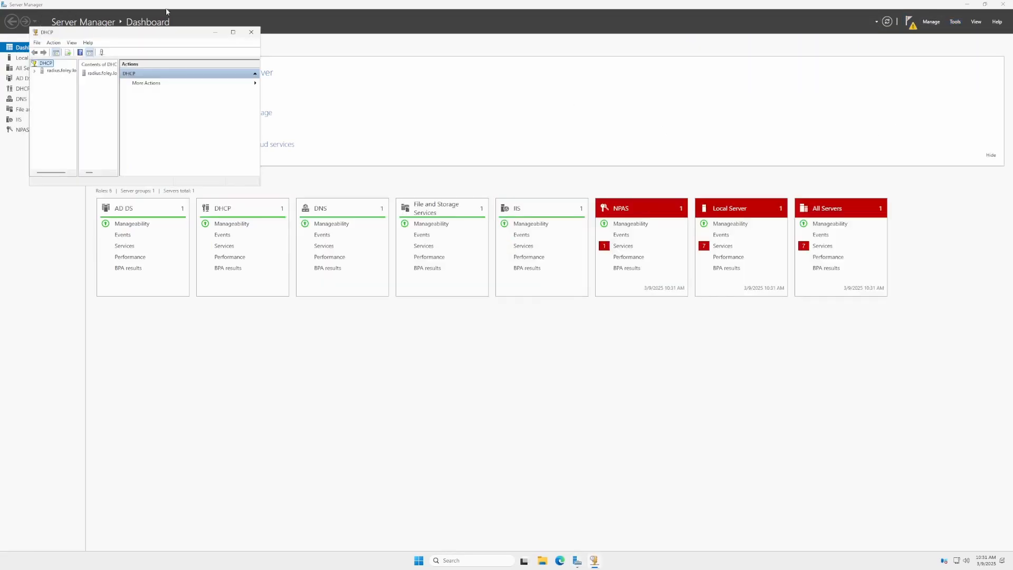
pyautogui.click(233, 32)
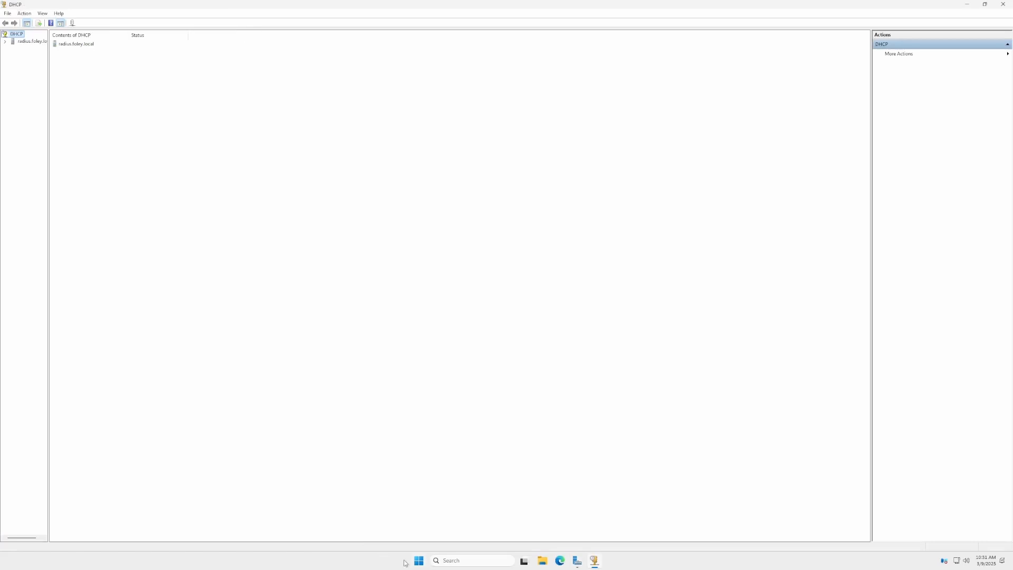
pyautogui.click(459, 562)
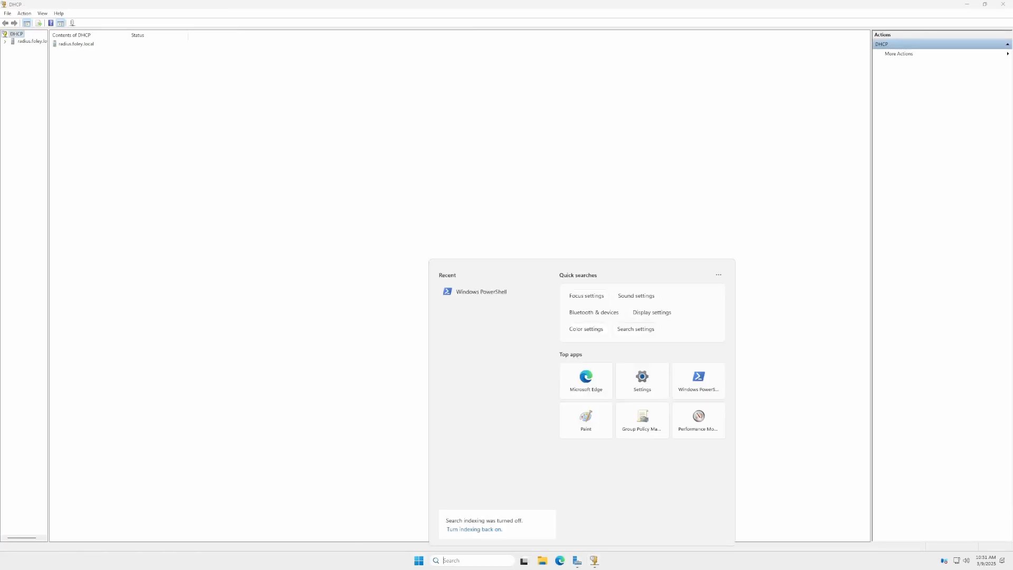
pyautogui.write('dhcp')
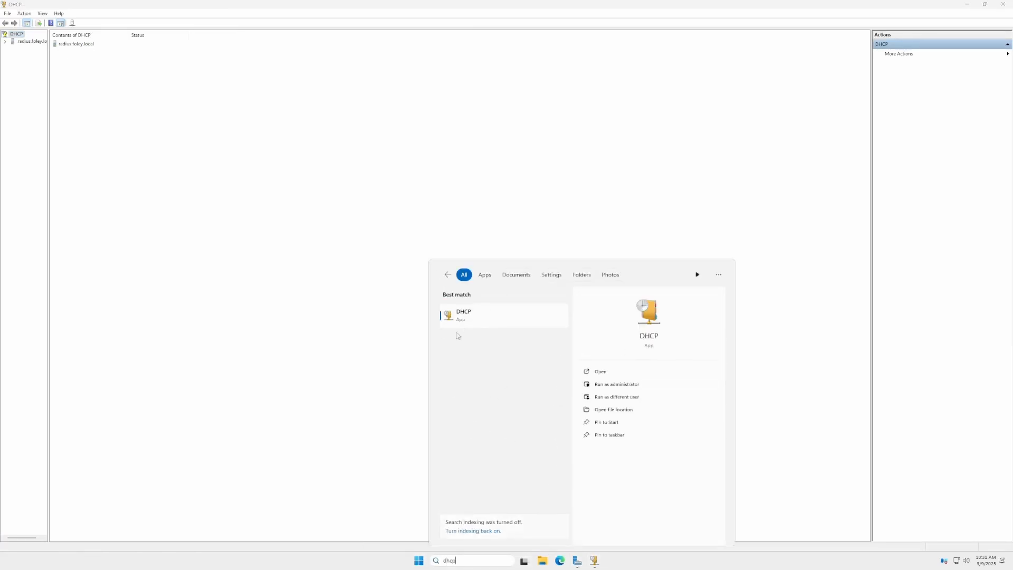
pyautogui.click(314, 342)
# Expand the radius DHCP server and start the New Scope wizard for IPv4.
pyautogui.click(4, 41)
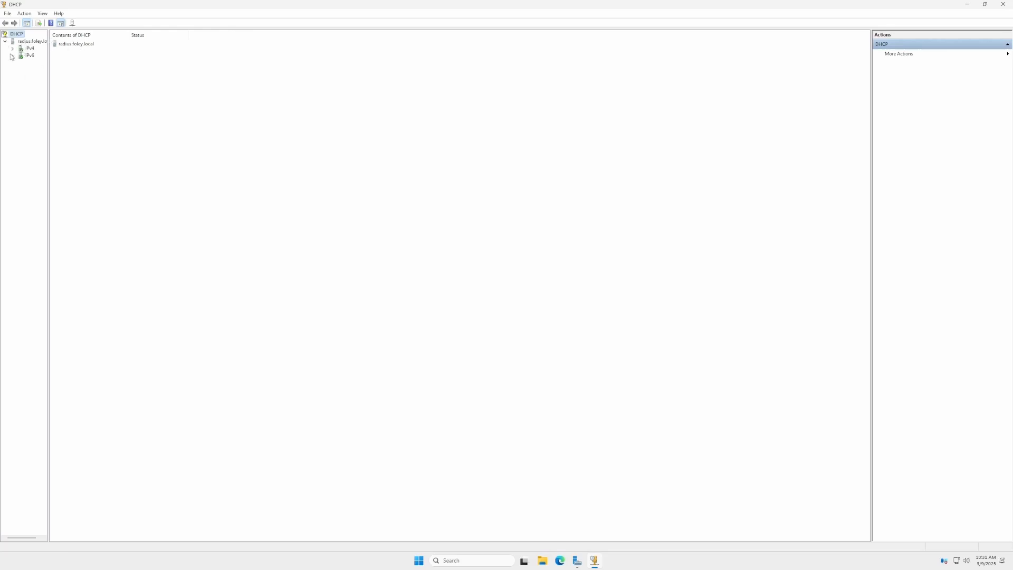
pyautogui.click(16, 43)
pyautogui.rightClick(17, 43)
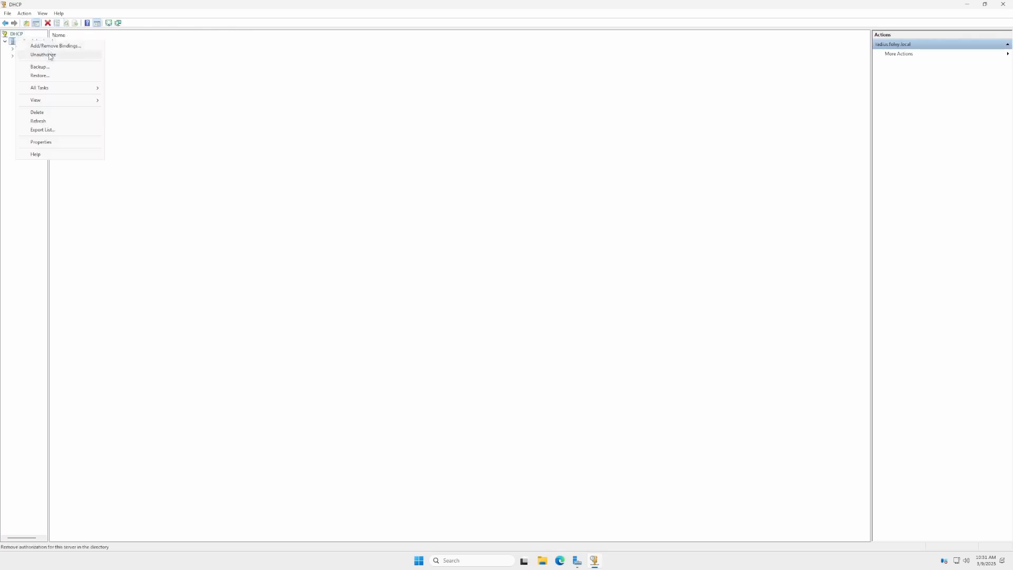
pyautogui.click(13, 77)
pyautogui.click(13, 49)
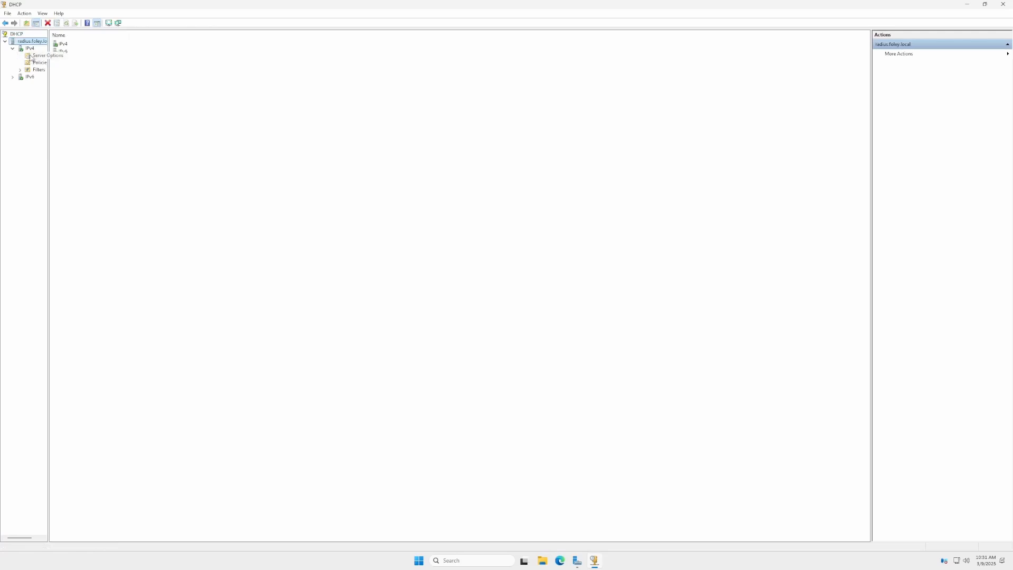
pyautogui.click(30, 48)
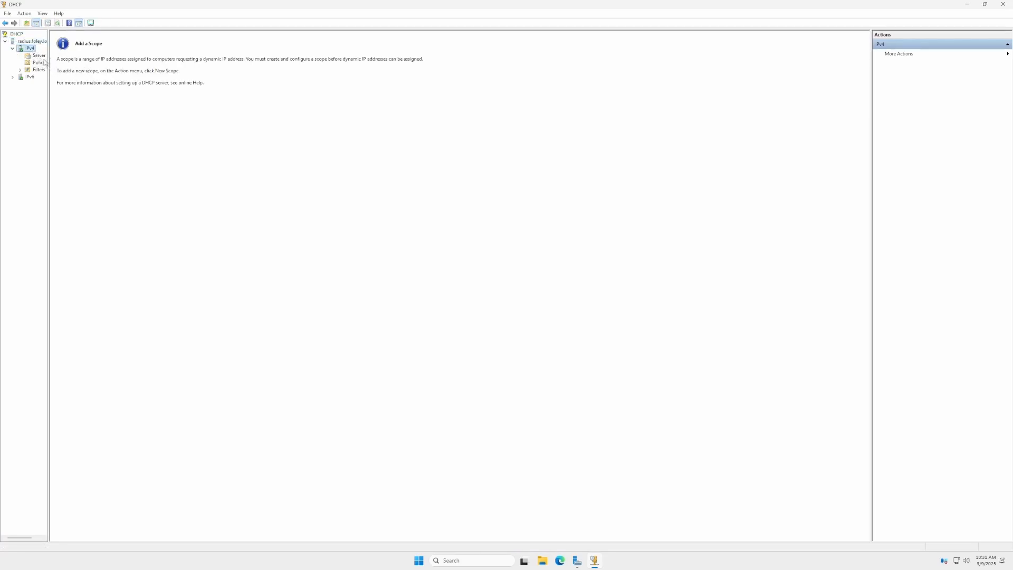
pyautogui.click(896, 54)
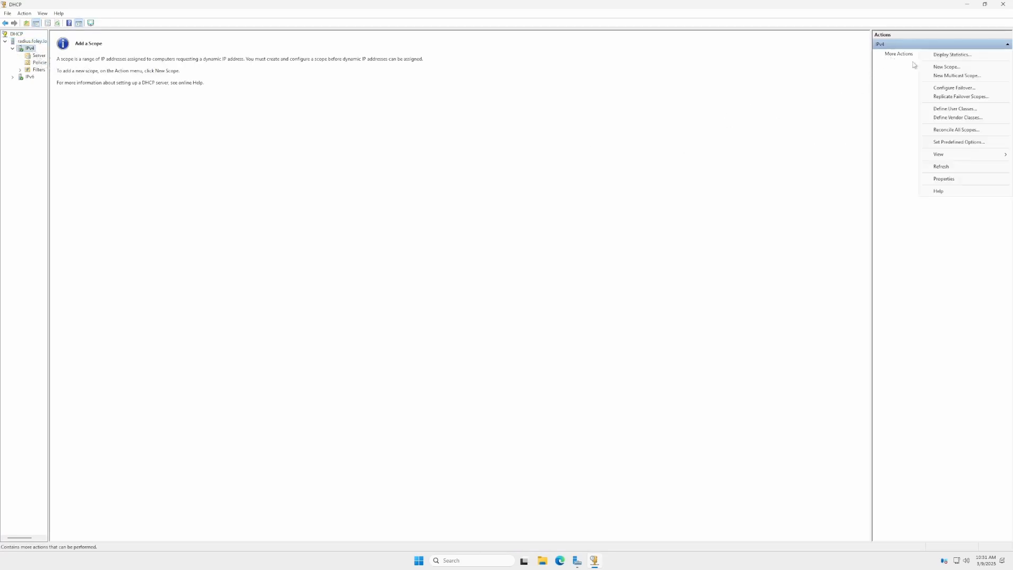
pyautogui.click(941, 68)
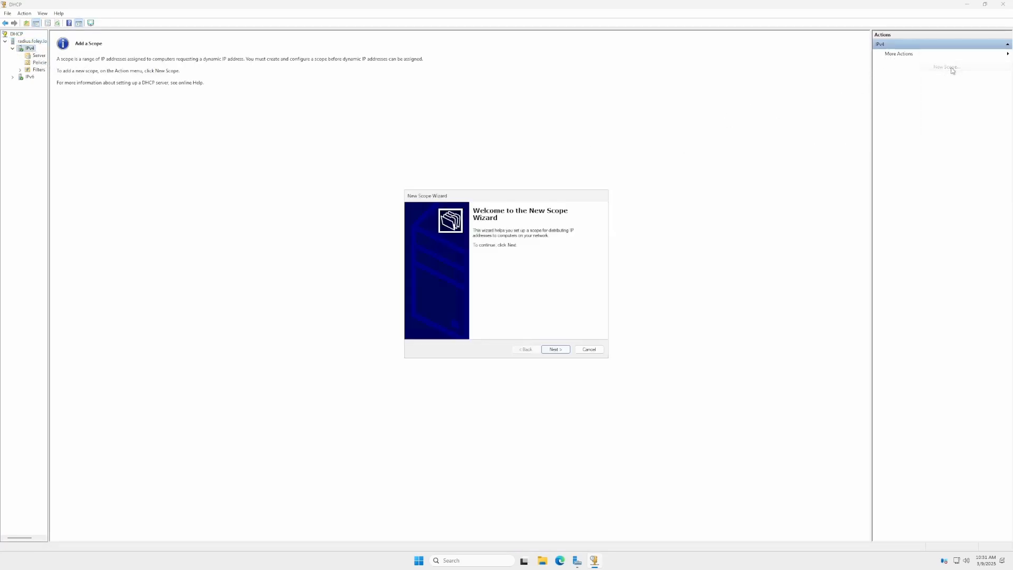
pyautogui.click(554, 349)
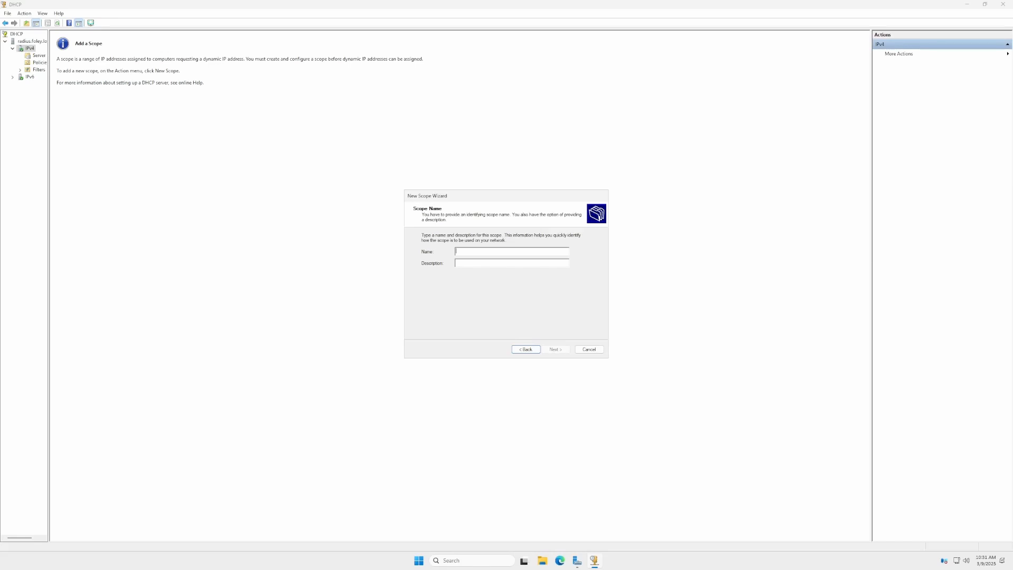
# Enter a name for the new scope and continue.
pyautogui.write('Secure')
pyautogui.press('Tab')
pyautogui.click(560, 349)
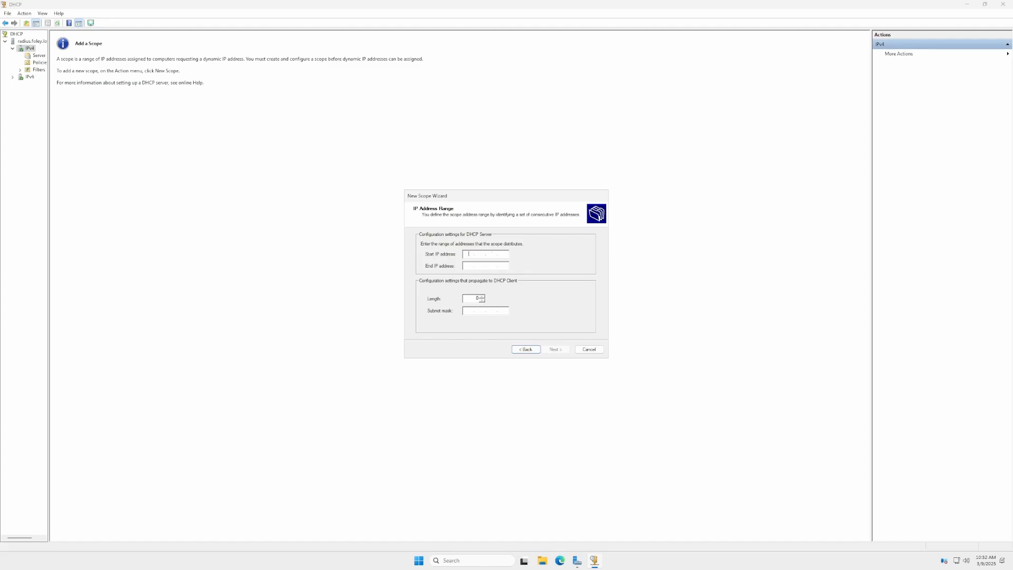
# Define the scope's IP range ending at 10.2.100.100 with a subnet length of 16 and continue.
pyautogui.press('BackSpace')
pyautogui.press('BackSpace')
pyautogui.press('BackSpace')
pyautogui.click(467, 266)
pyautogui.write('10.2.100.100')
pyautogui.moveTo(475, 299); pyautogui.dragTo(493, 298)
pyautogui.write('16')
pyautogui.click(552, 351)
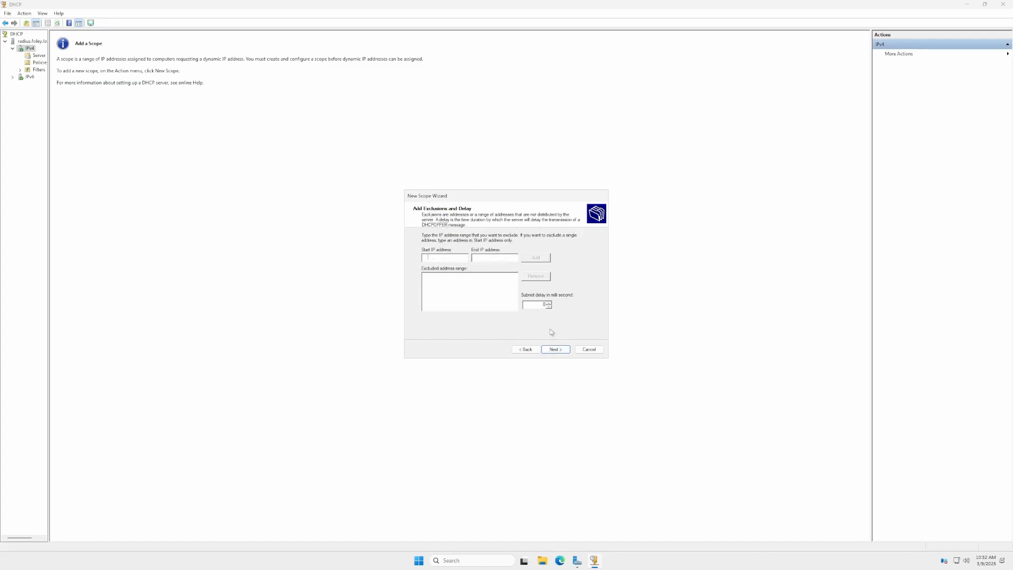
# Skip exclusions and set the lease duration to 23 hours and 59 minutes.
pyautogui.click(546, 351)
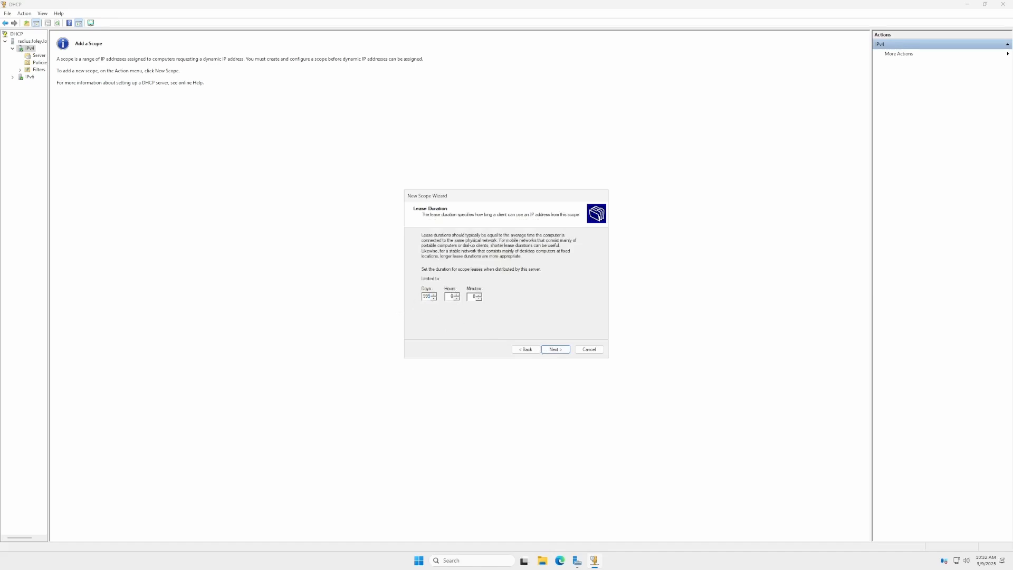
pyautogui.press('Tab')
pyautogui.write('23')
pyautogui.press('Tab')
pyautogui.write('59')
pyautogui.click(556, 349)
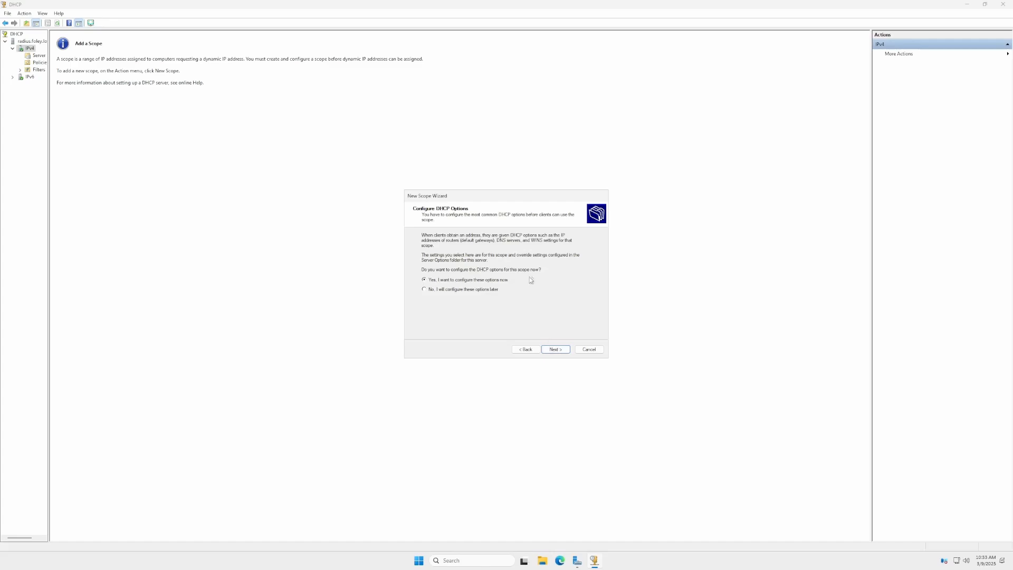
# Choose to configure DHCP options now and add 10.2.0.1 as the default gateway router.
pyautogui.click(553, 349)
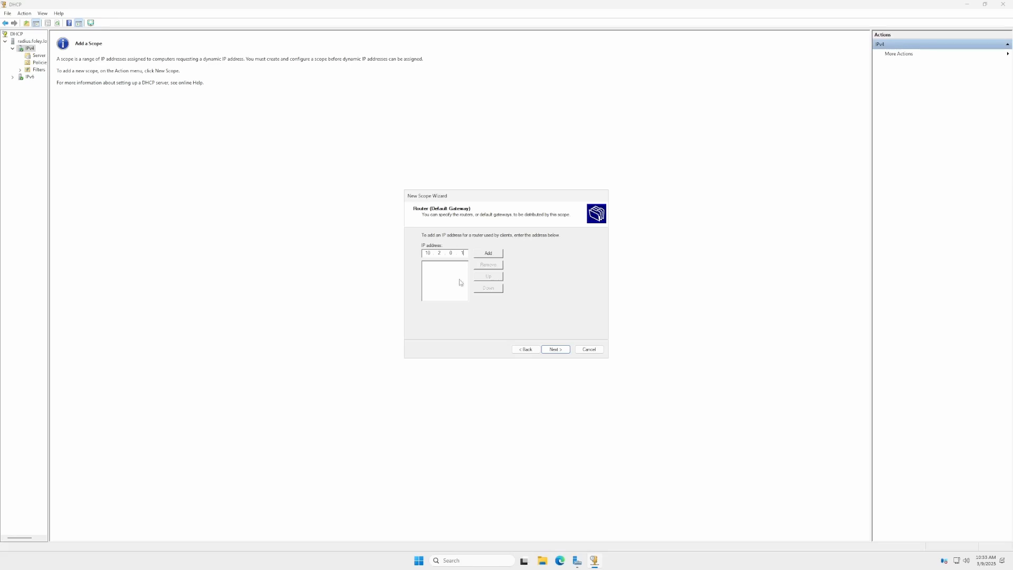
pyautogui.click(488, 253)
pyautogui.click(555, 349)
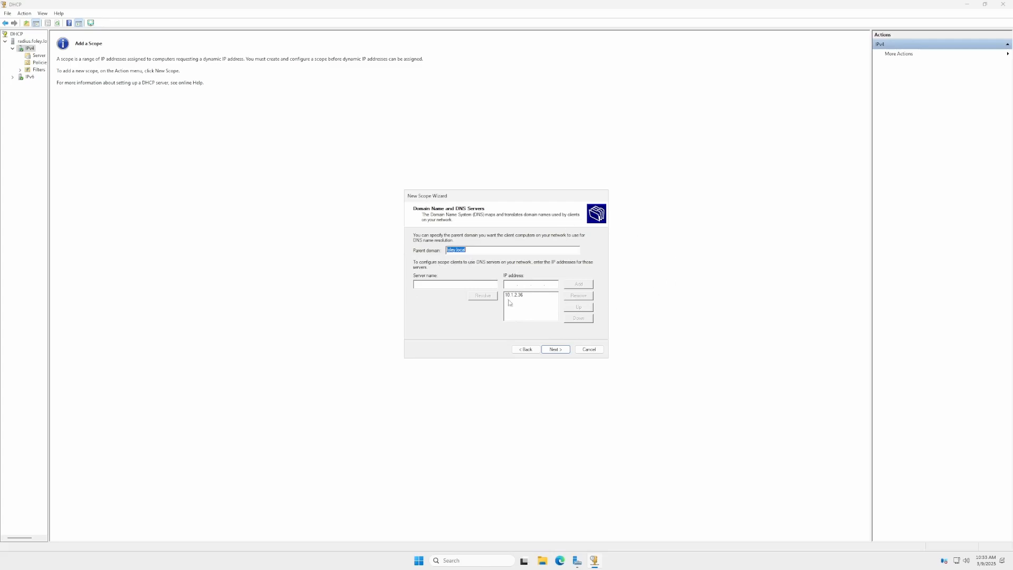
# Accept the foley.local DNS server settings and add the WINS server address before continuing.
pyautogui.click(560, 351)
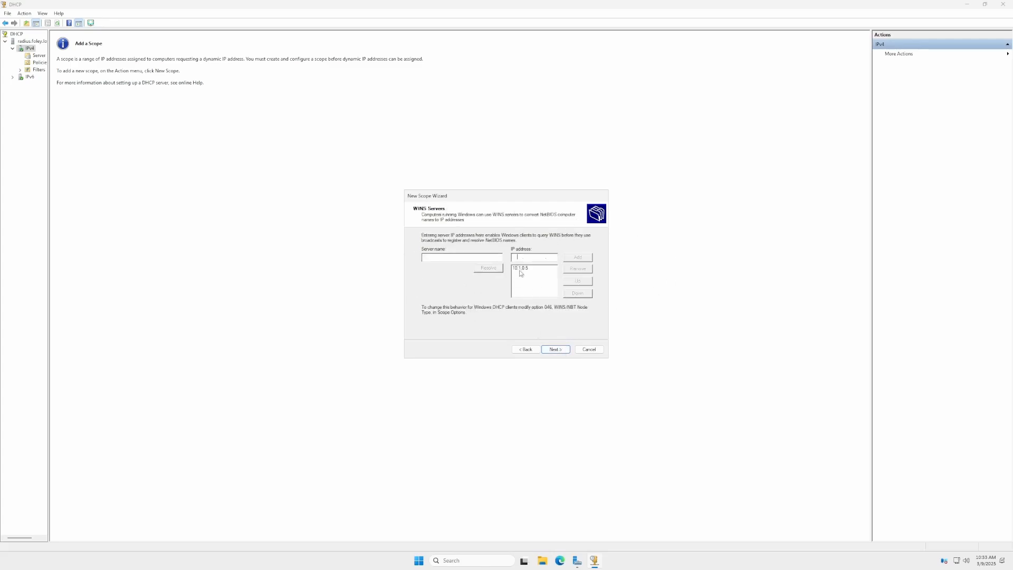
pyautogui.write('10.1..')
pyautogui.click(526, 349)
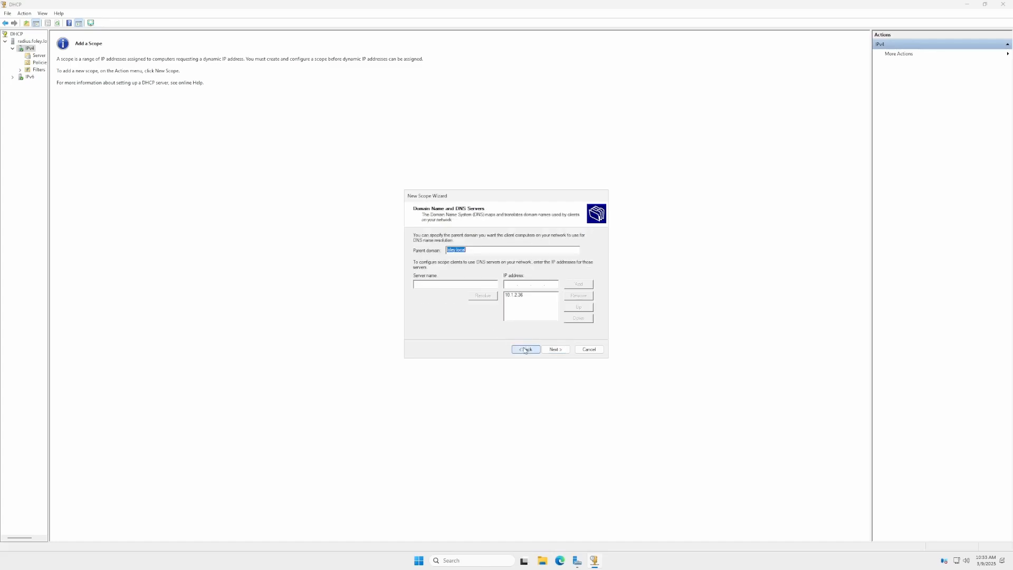
pyautogui.click(550, 350)
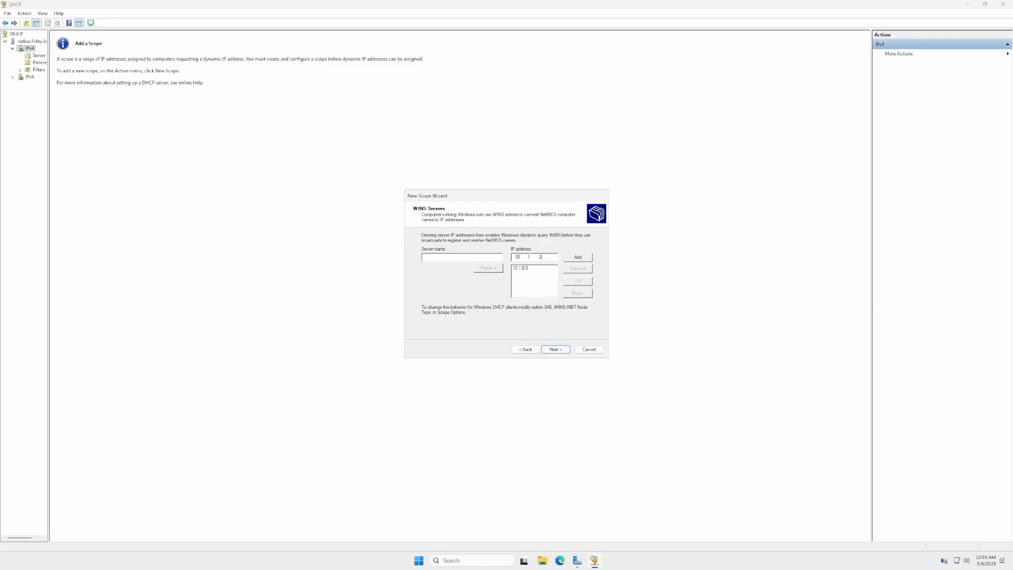
pyautogui.click(578, 257)
pyautogui.click(527, 273)
pyautogui.click(528, 268)
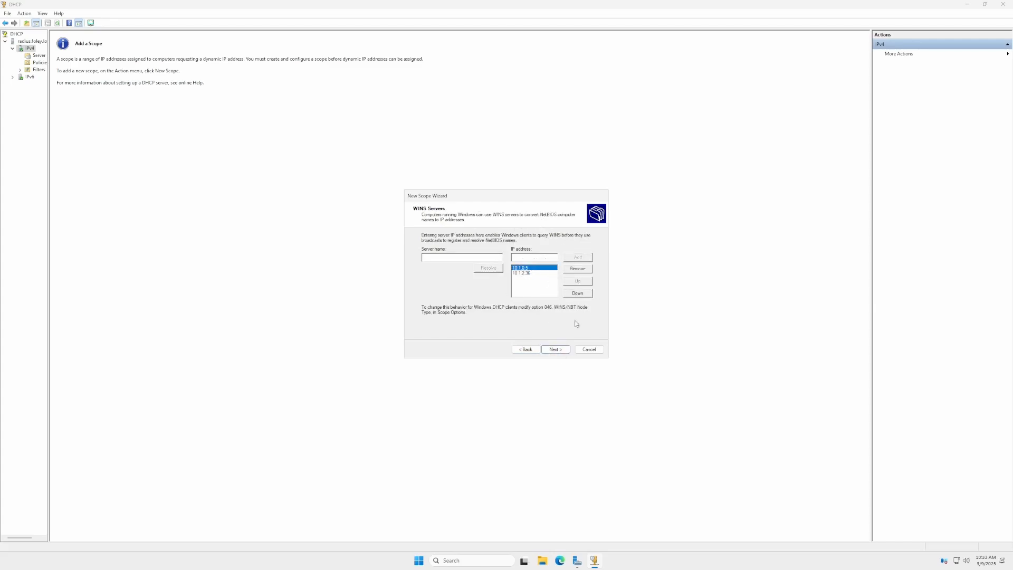
pyautogui.click(556, 351)
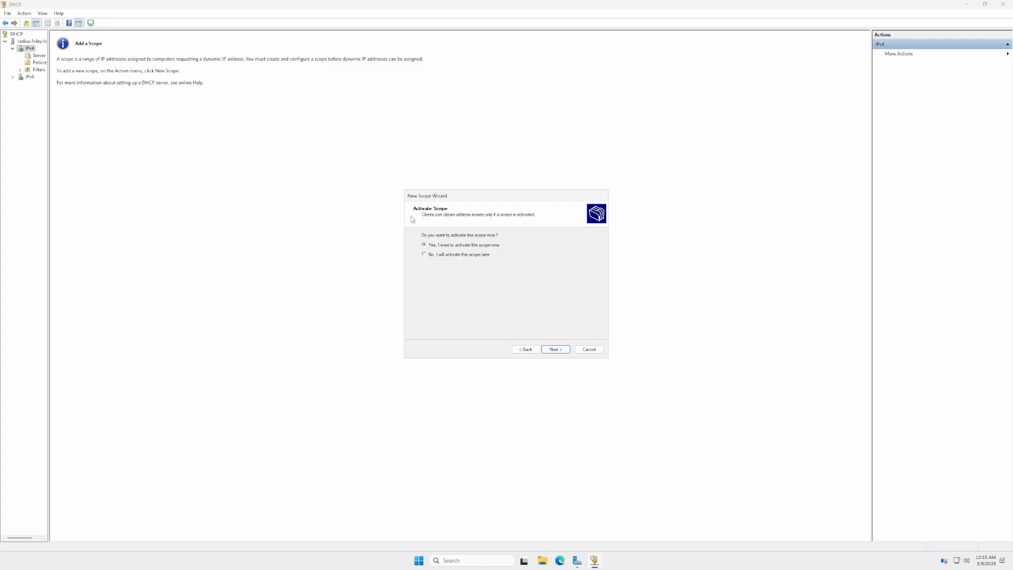
# Choose to activate the scope now and finish the New Scope Wizard.
pyautogui.click(556, 349)
pyautogui.click(555, 349)
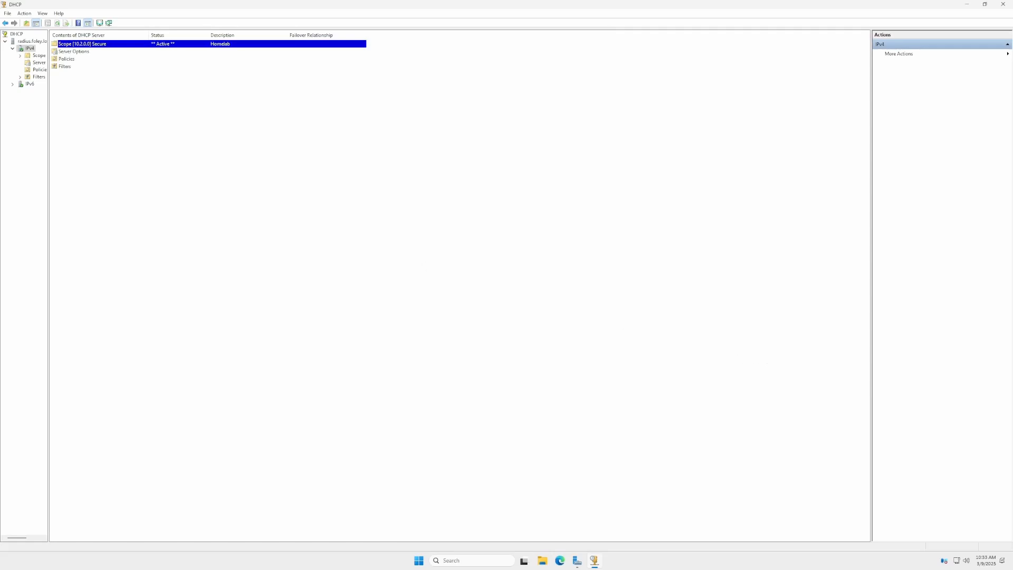
# Check the new 10.2.0.0 scope's address pool and leases, then deactivate the scope.
pyautogui.click(20, 55)
pyautogui.click(38, 56)
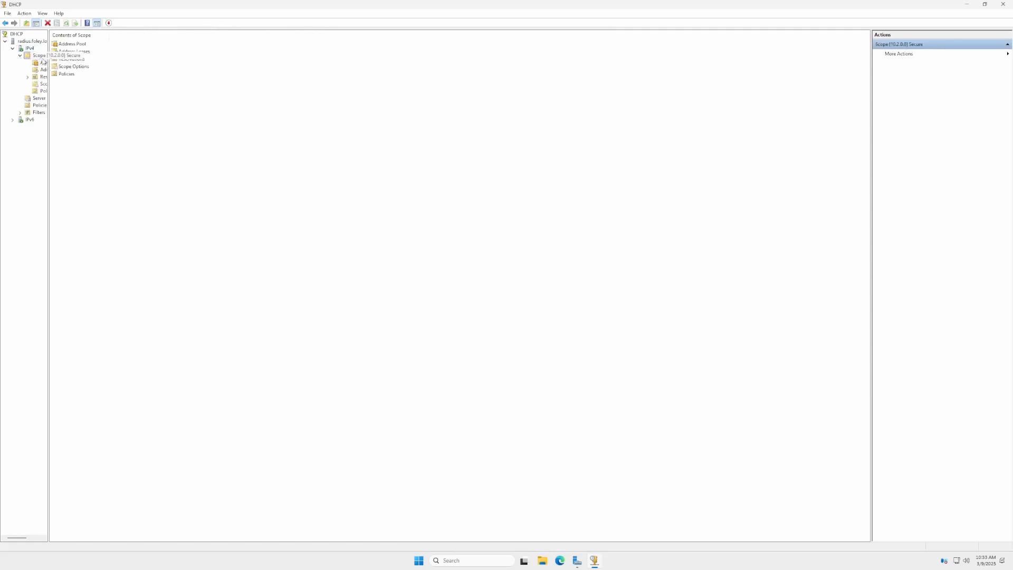
pyautogui.click(83, 45)
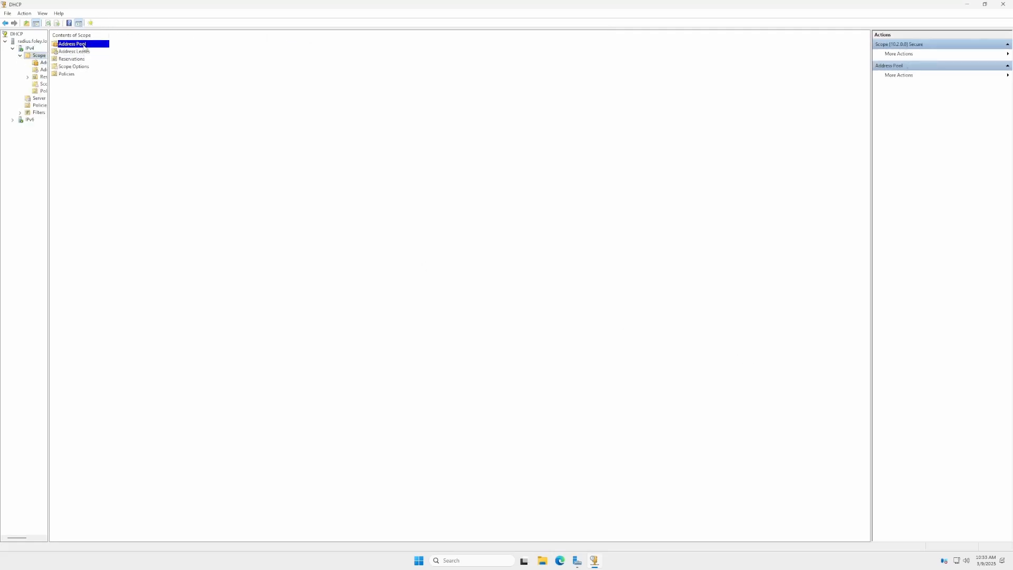
pyautogui.doubleClick(82, 52)
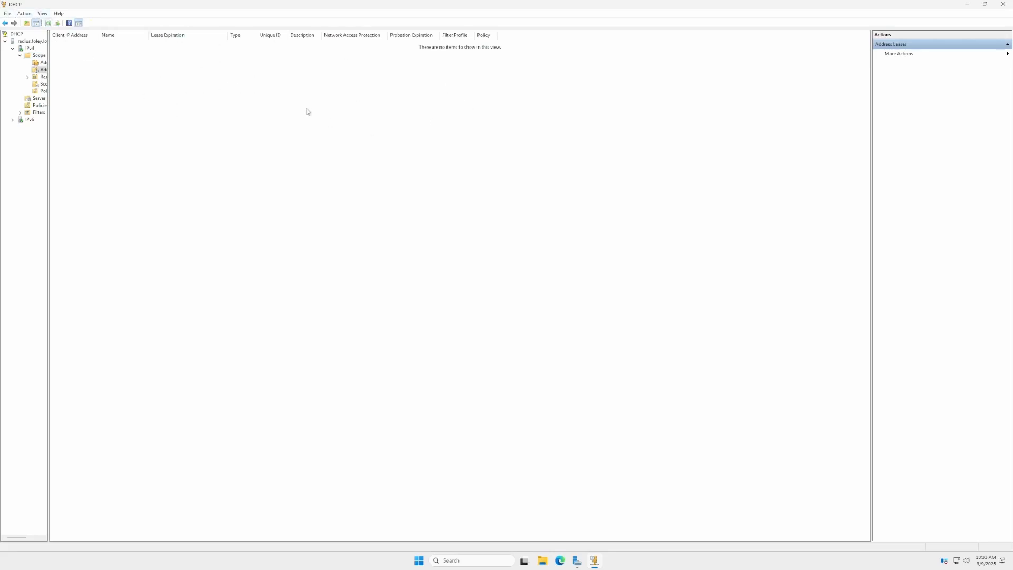
pyautogui.rightClick(30, 57)
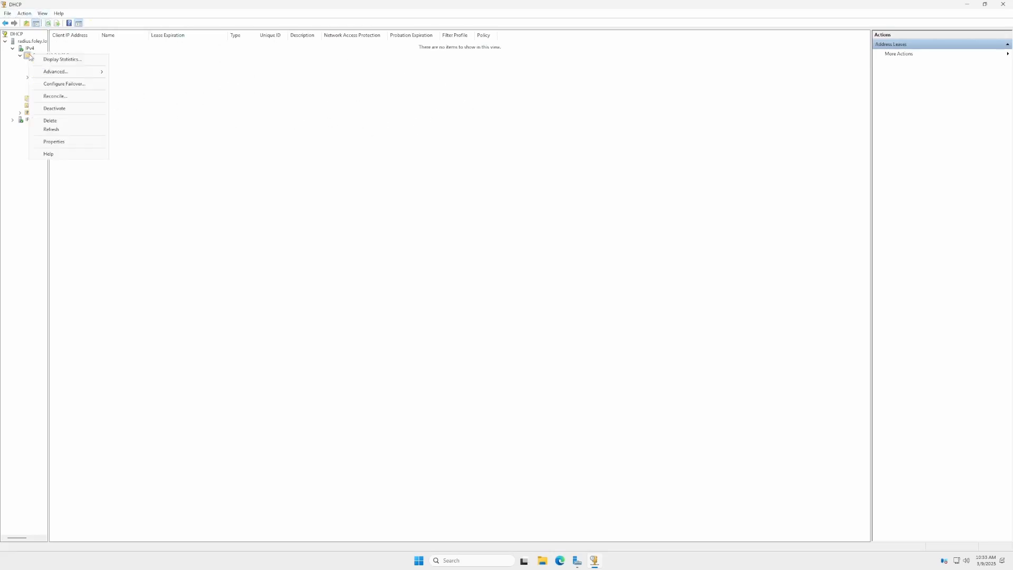
pyautogui.click(61, 108)
pyautogui.click(538, 309)
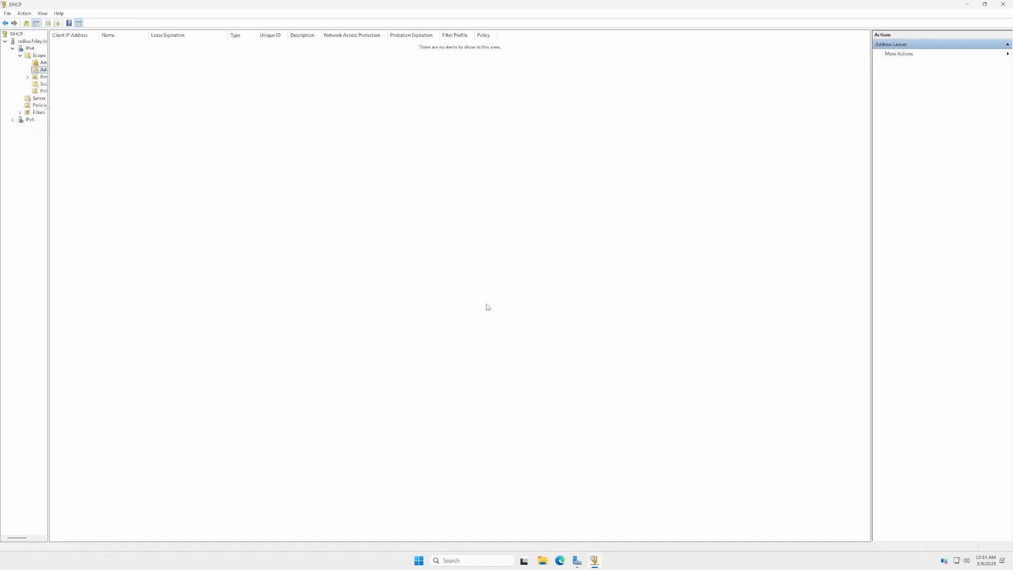
pyautogui.click(20, 55)
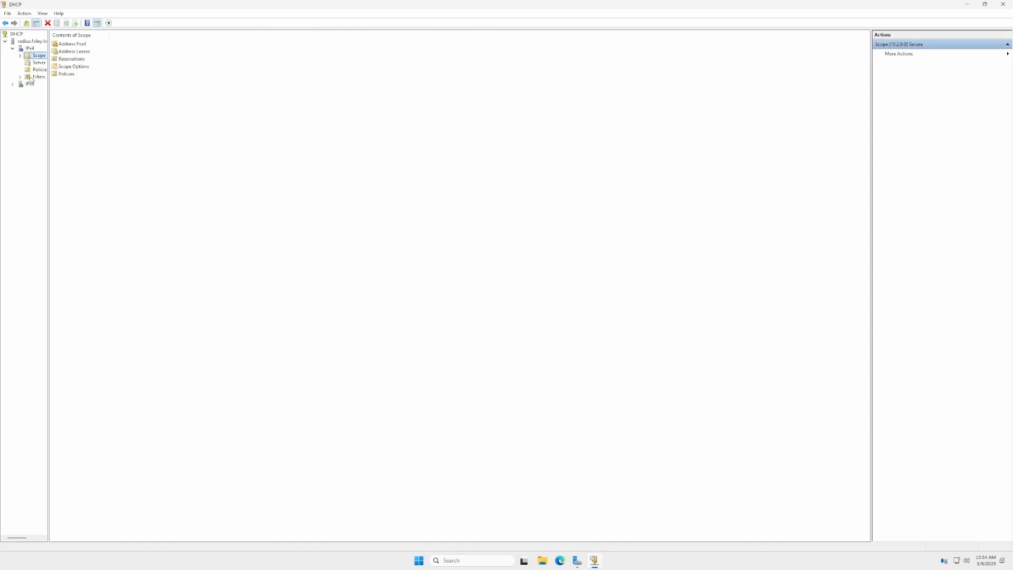
# Complete the post-install DHCP configuration, committing authorization with the current administrator's credentials.
pyautogui.click(967, 4)
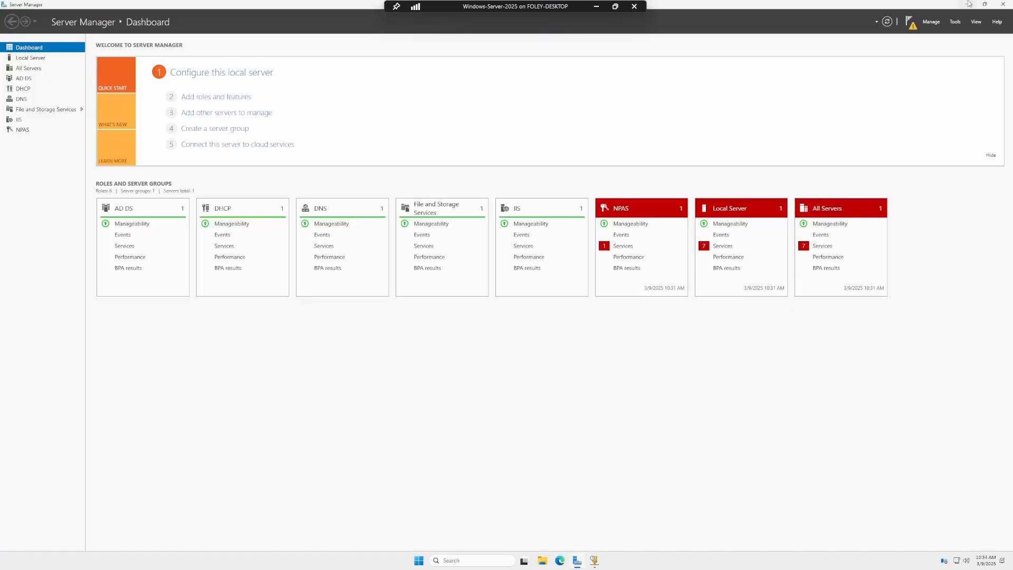
pyautogui.click(910, 22)
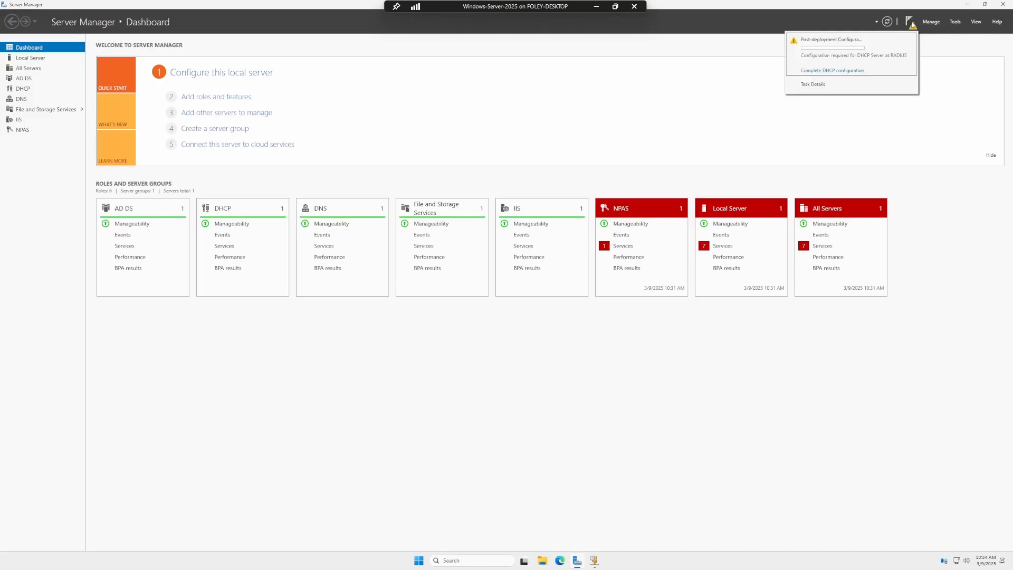
pyautogui.click(854, 72)
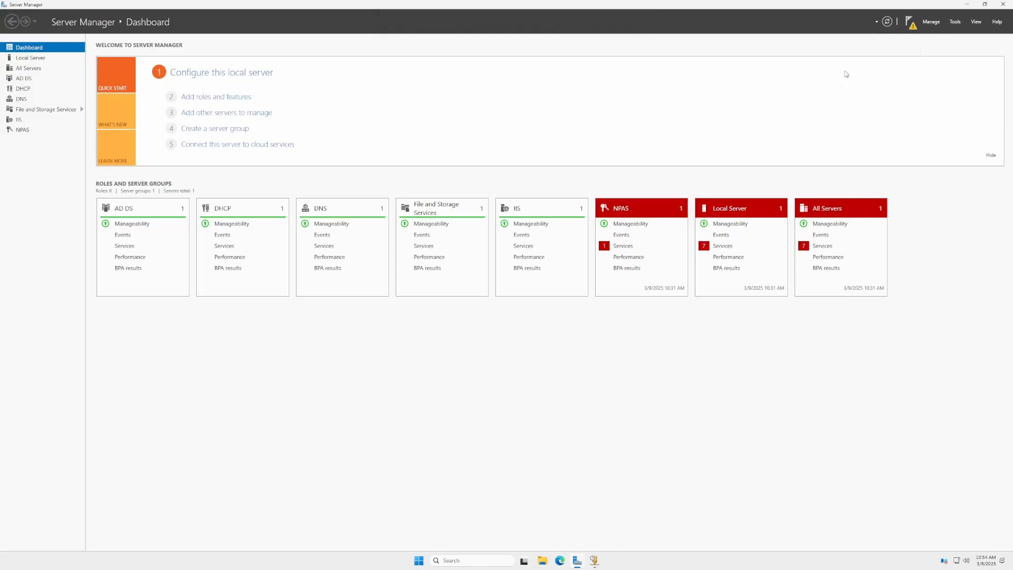
pyautogui.click(307, 316)
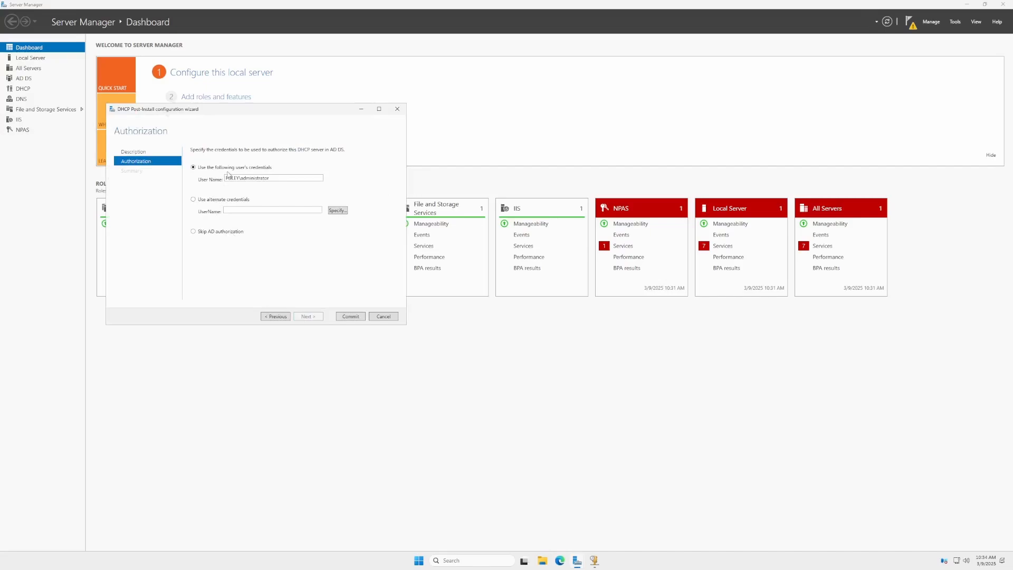
pyautogui.click(343, 317)
pyautogui.click(349, 317)
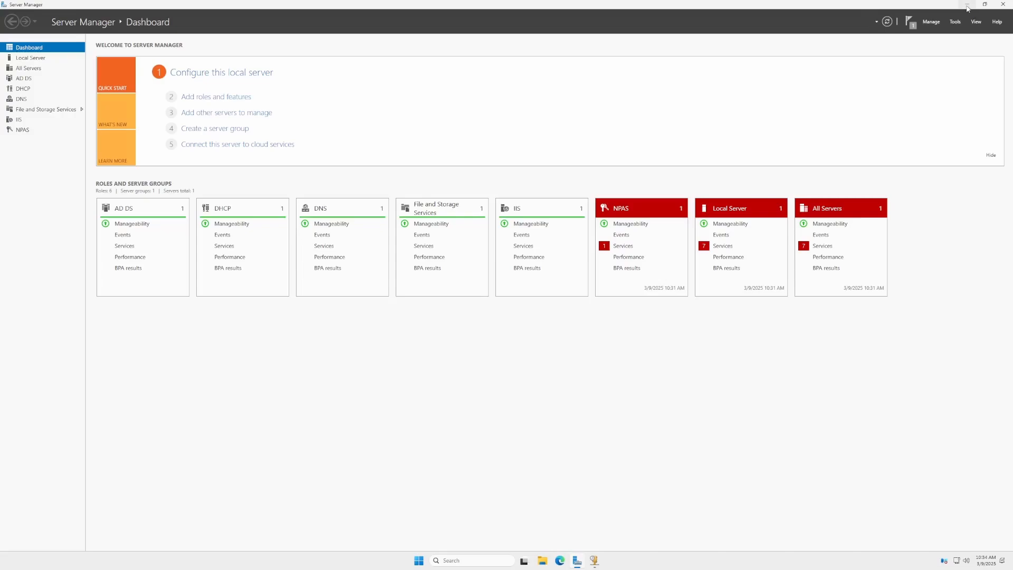
# Inspect the host records in the foley.local forward lookup zone in DNS Manager.
pyautogui.click(955, 22)
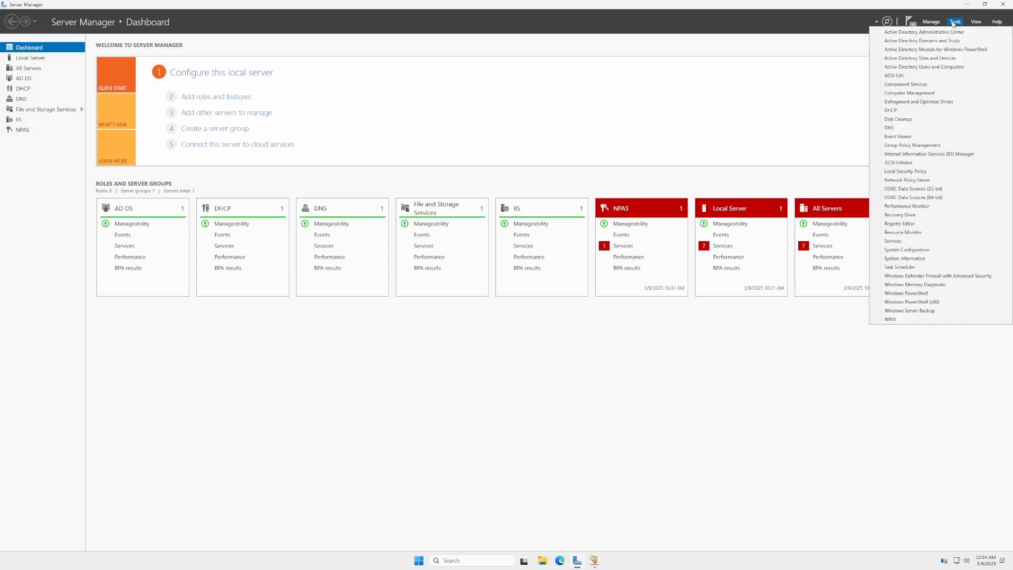
pyautogui.click(899, 128)
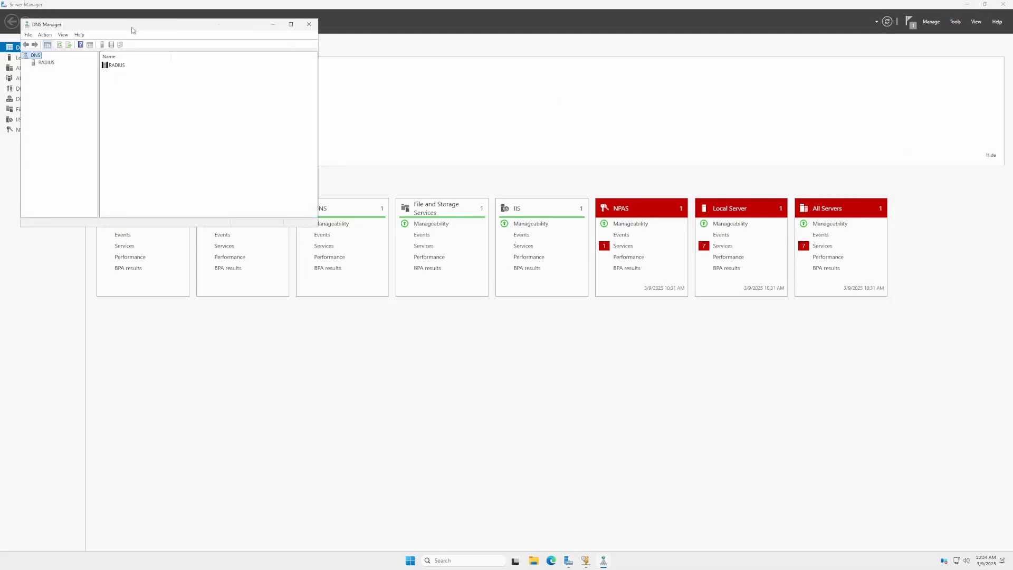
pyautogui.moveTo(132, 28); pyautogui.dragTo(409, 67)
pyautogui.doubleClick(327, 102)
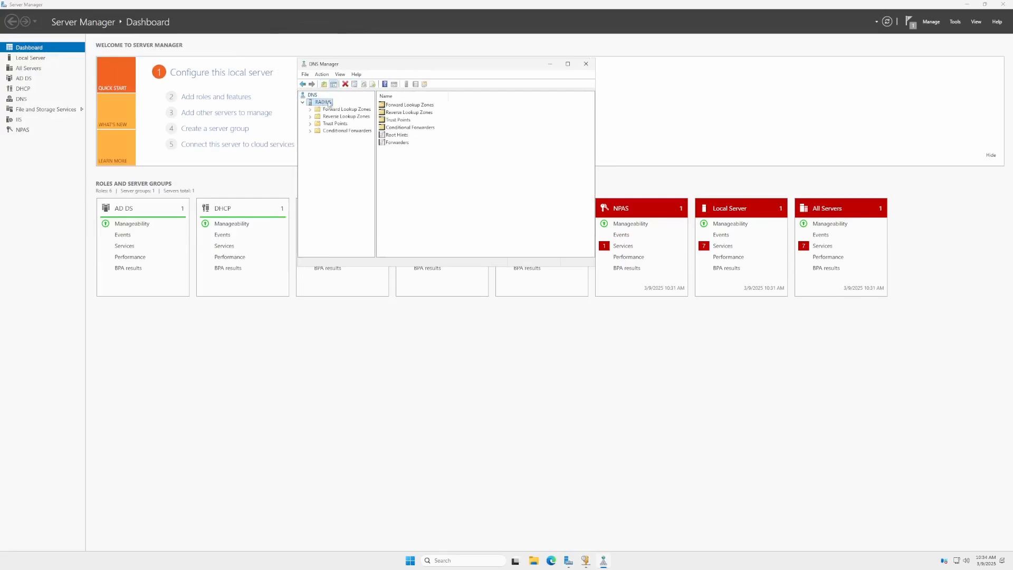
pyautogui.doubleClick(322, 110)
pyautogui.doubleClick(418, 112)
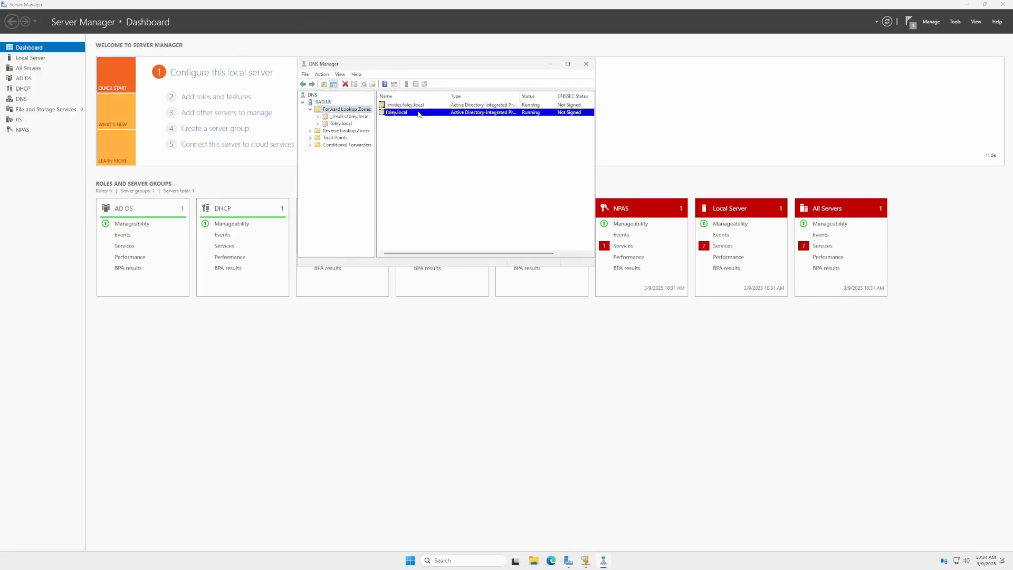
pyautogui.moveTo(417, 201); pyautogui.dragTo(525, 172)
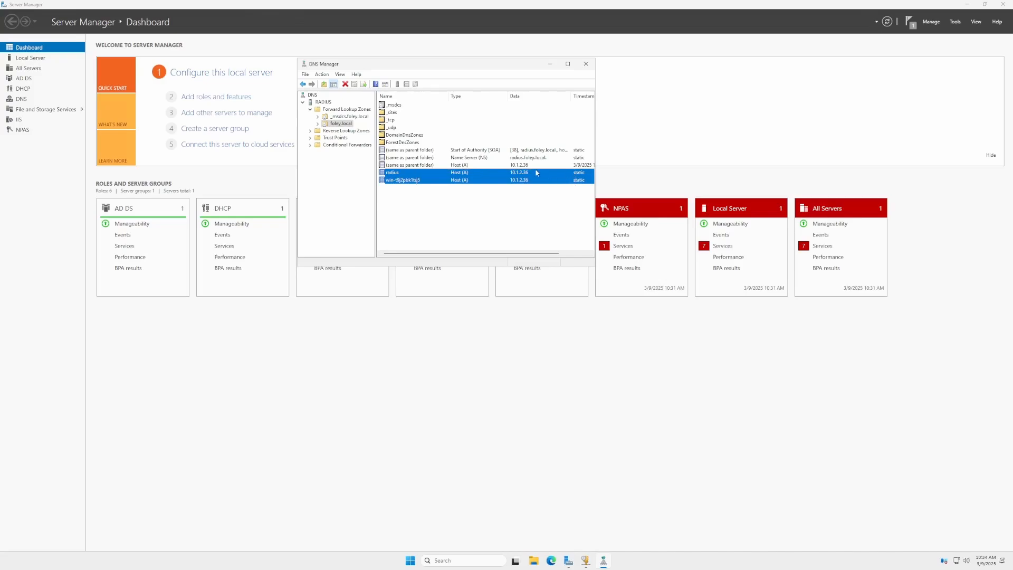
pyautogui.click(397, 172)
pyautogui.click(550, 63)
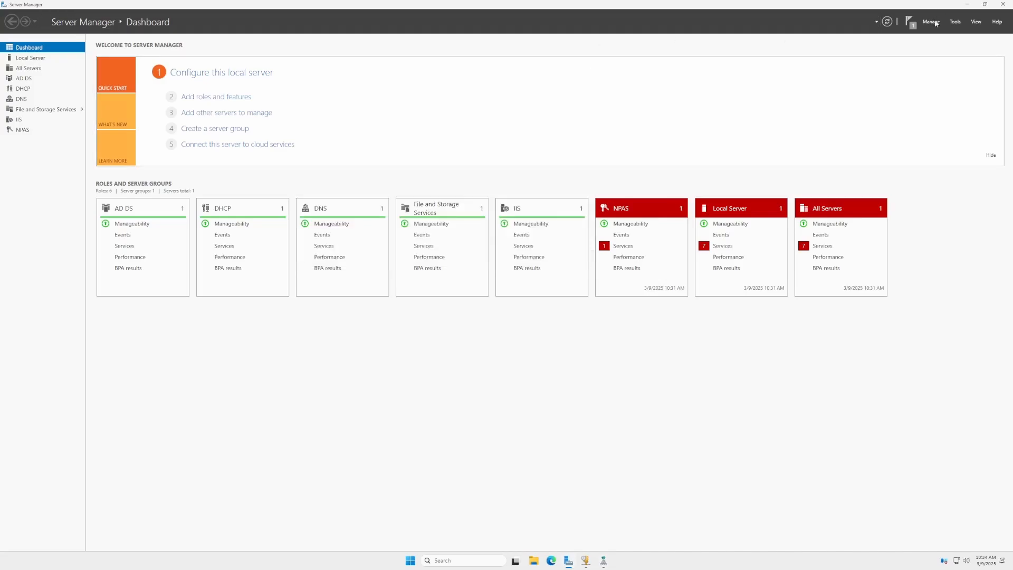
# Create an organizational unit named Foleys in the foley.local domain in Active Directory Users and Computers.
pyautogui.click(952, 25)
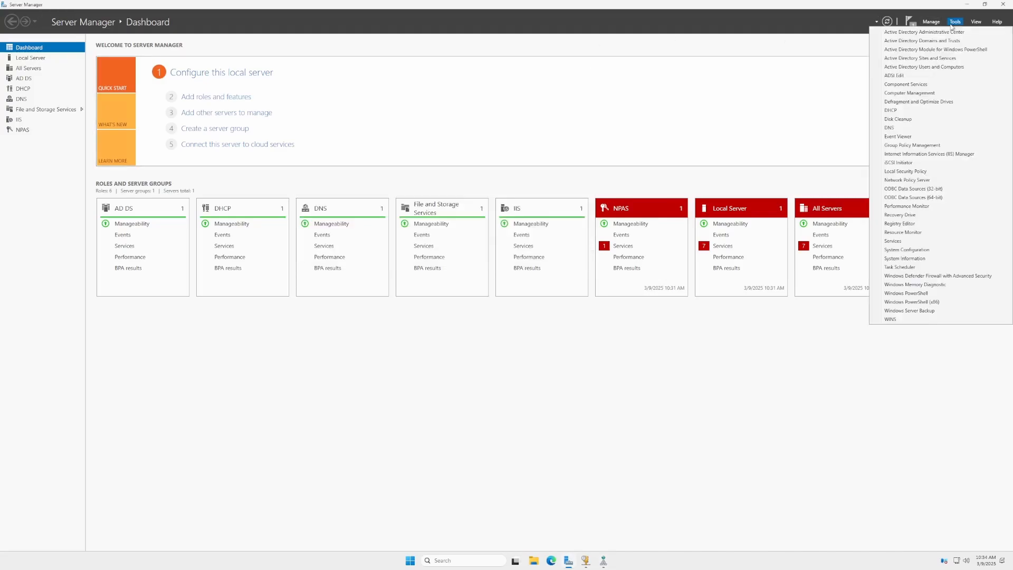
pyautogui.click(933, 69)
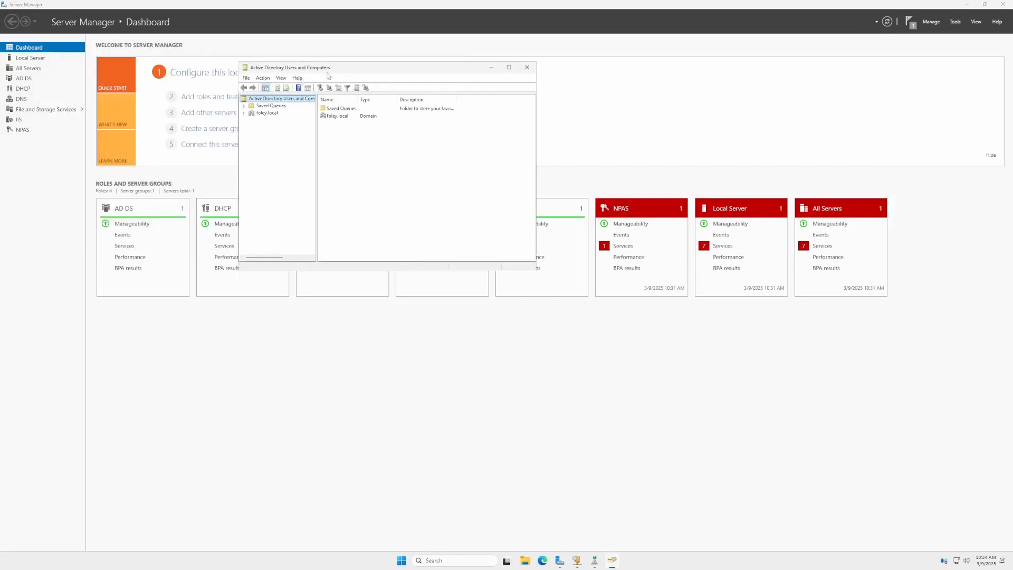
pyautogui.click(244, 113)
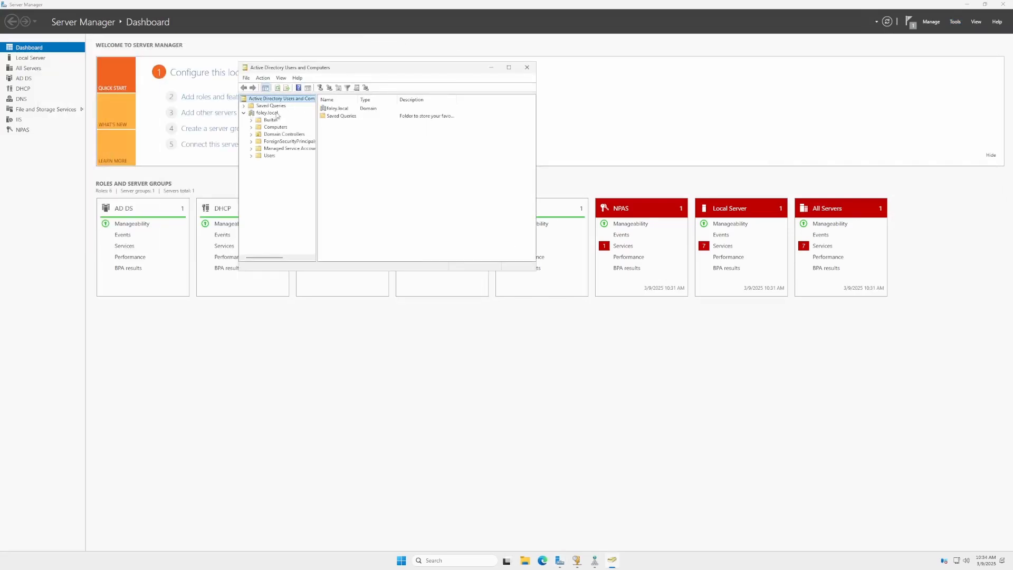
pyautogui.click(266, 113)
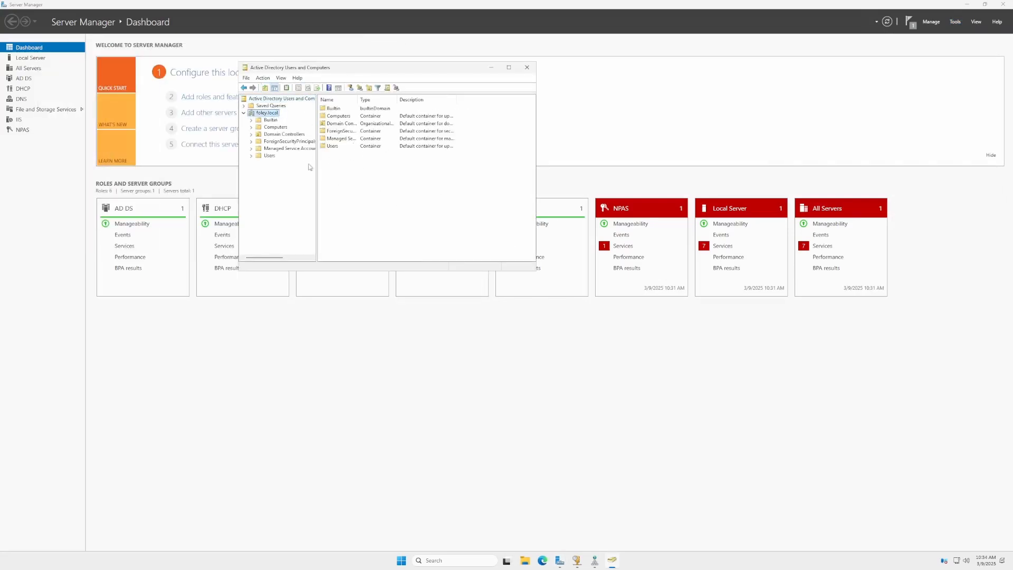
pyautogui.rightClick(259, 115)
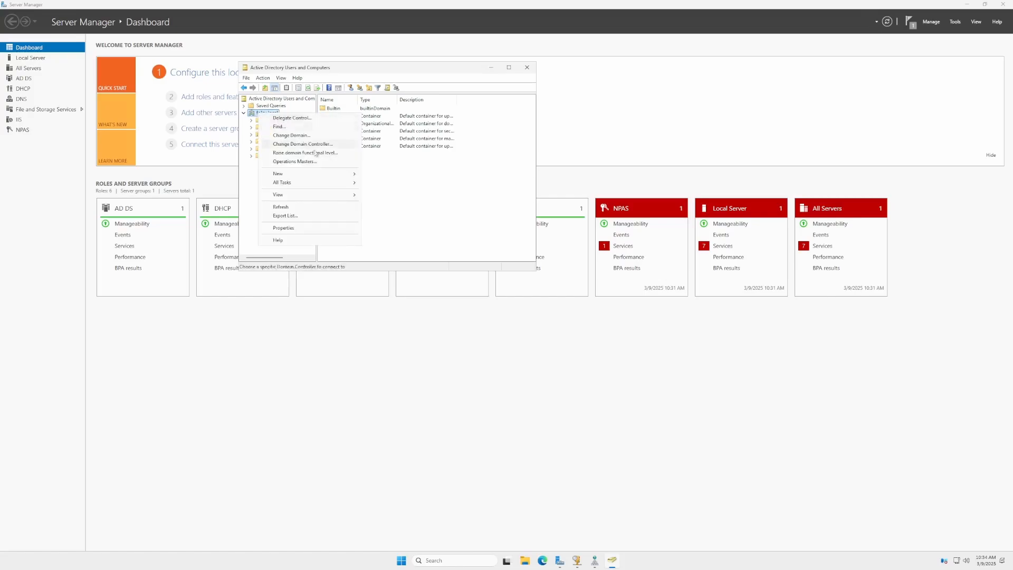
pyautogui.moveTo(312, 173)
pyautogui.click(394, 234)
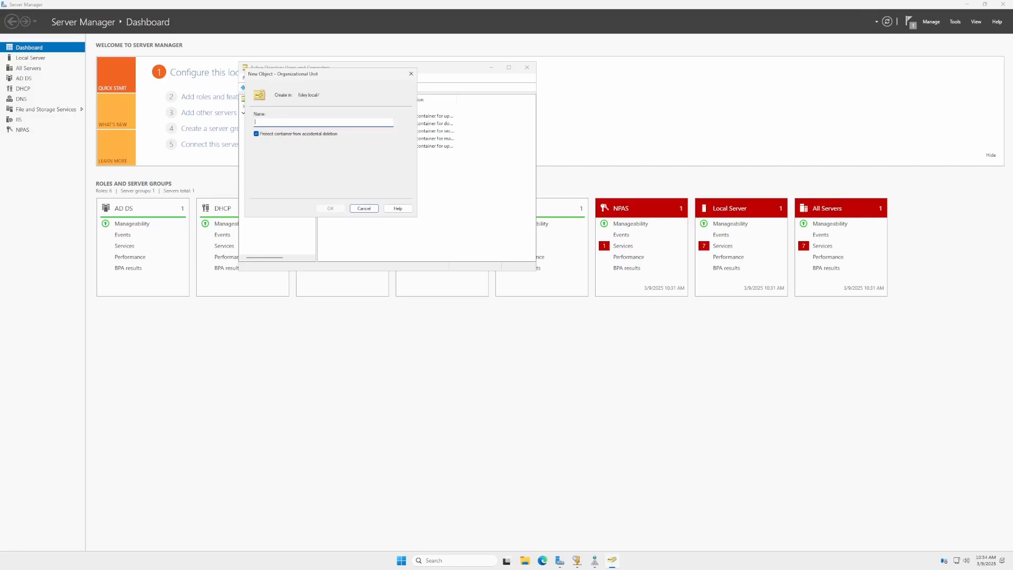
pyautogui.write('C')
pyautogui.press('BackSpace')
pyautogui.write('Foleys')
pyautogui.click(333, 209)
# Start a new user in the Foleys unit, entering the user's first name, last name and logon name.
pyautogui.rightClick(363, 138)
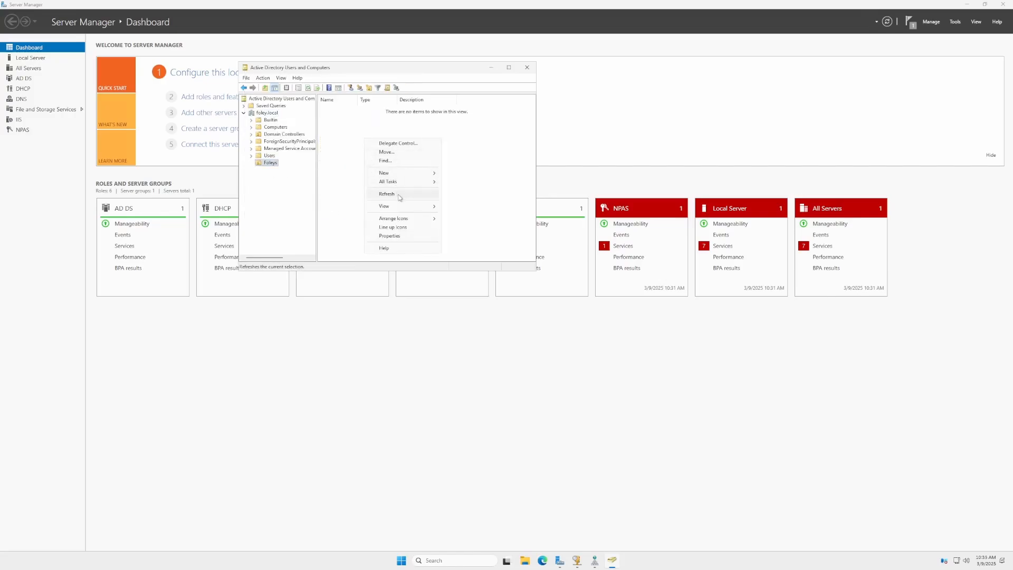
pyautogui.moveTo(416, 172)
pyautogui.click(476, 251)
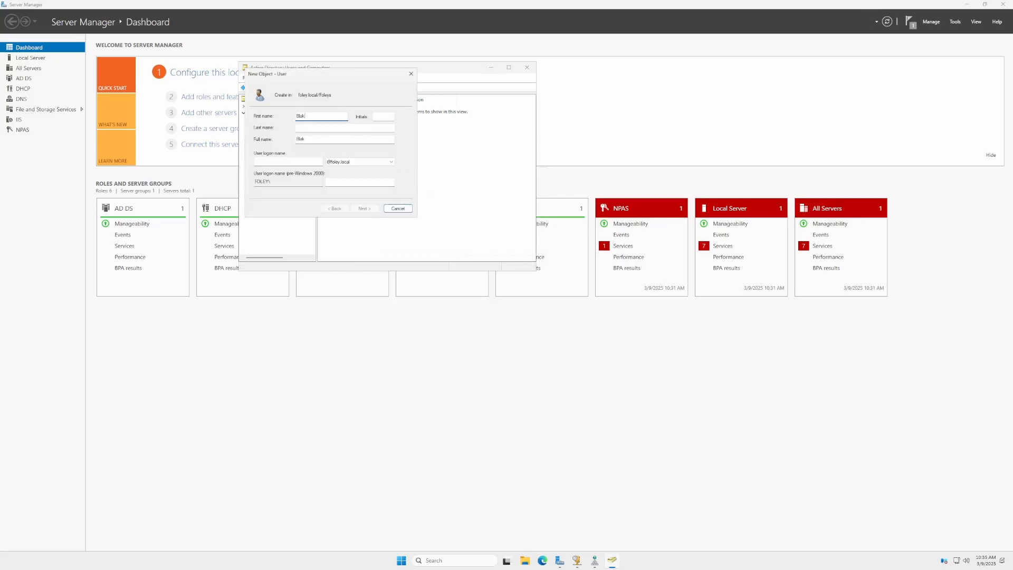
pyautogui.press('Tab')
pyautogui.press('Tab')
pyautogui.press('Tab')
pyautogui.press('Tab')
pyautogui.write('bl')
pyautogui.click(365, 209)
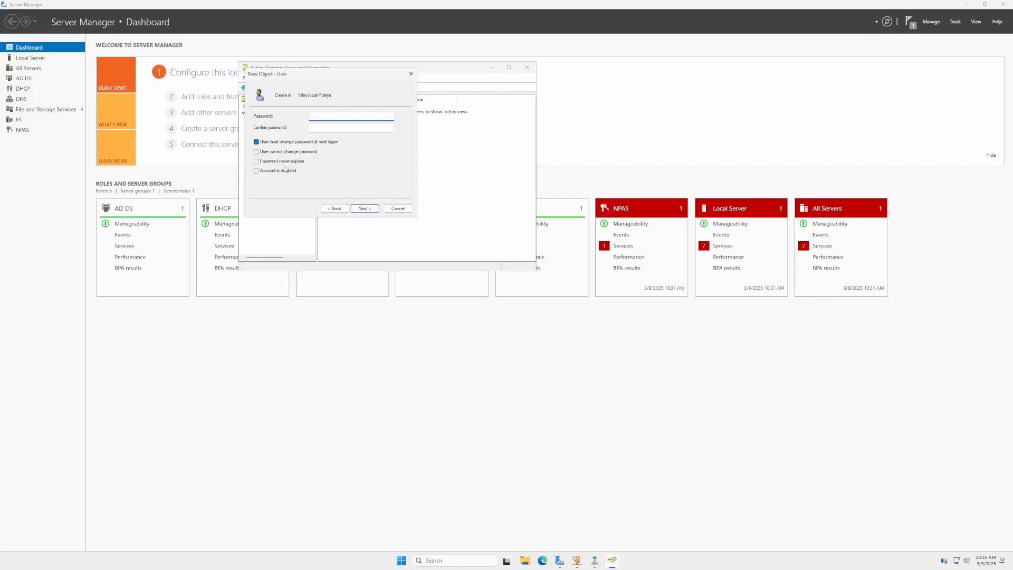
# Set the user so the password cannot be changed and never expires, enter the password, and finish.
pyautogui.click(274, 142)
pyautogui.click(304, 152)
pyautogui.click(280, 161)
pyautogui.click(356, 116)
pyautogui.press('Tab')
pyautogui.click(364, 208)
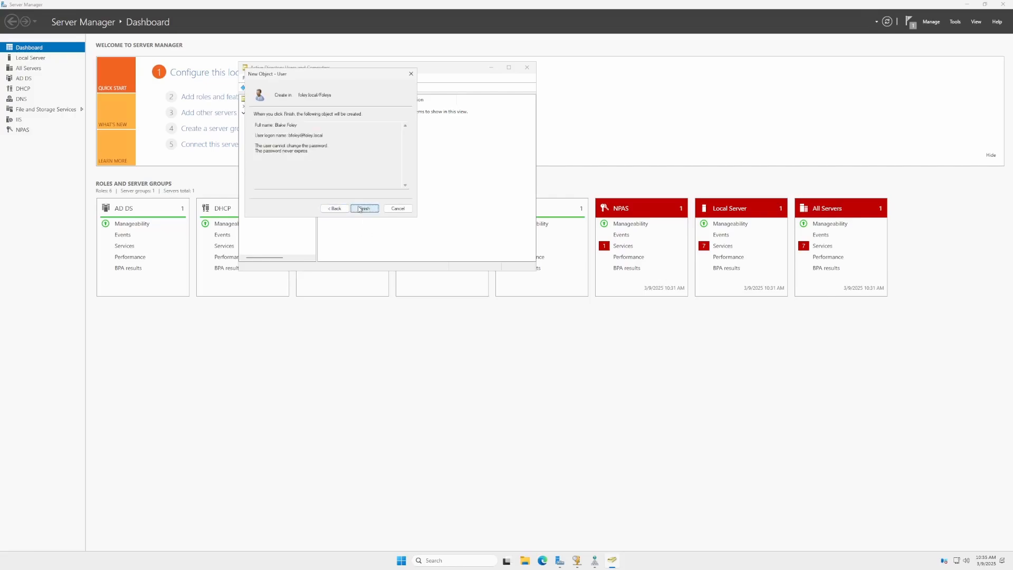
pyautogui.click(363, 208)
# Create a global security group named foleys in the Foleys unit.
pyautogui.rightClick(379, 109)
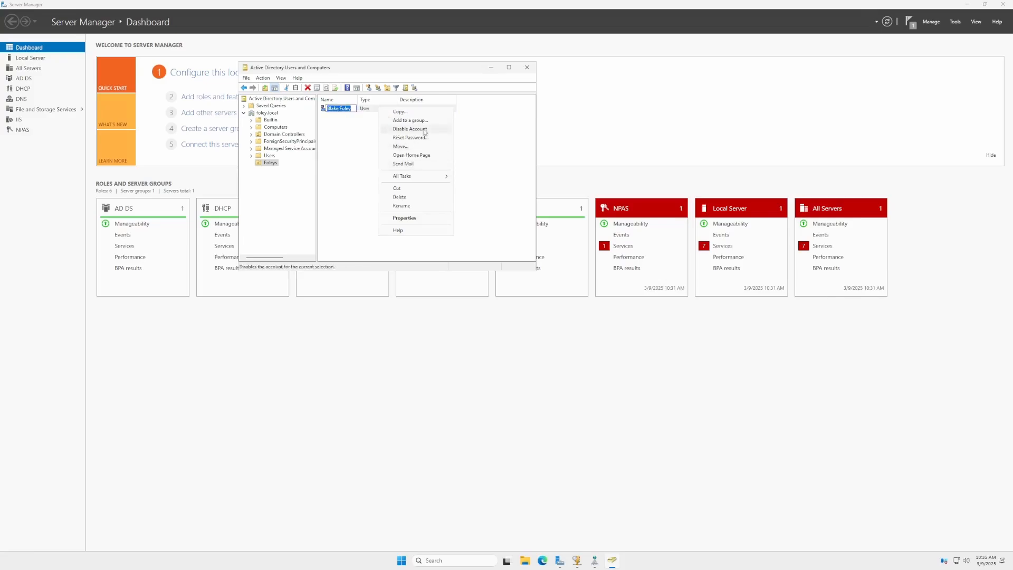
pyautogui.rightClick(339, 125)
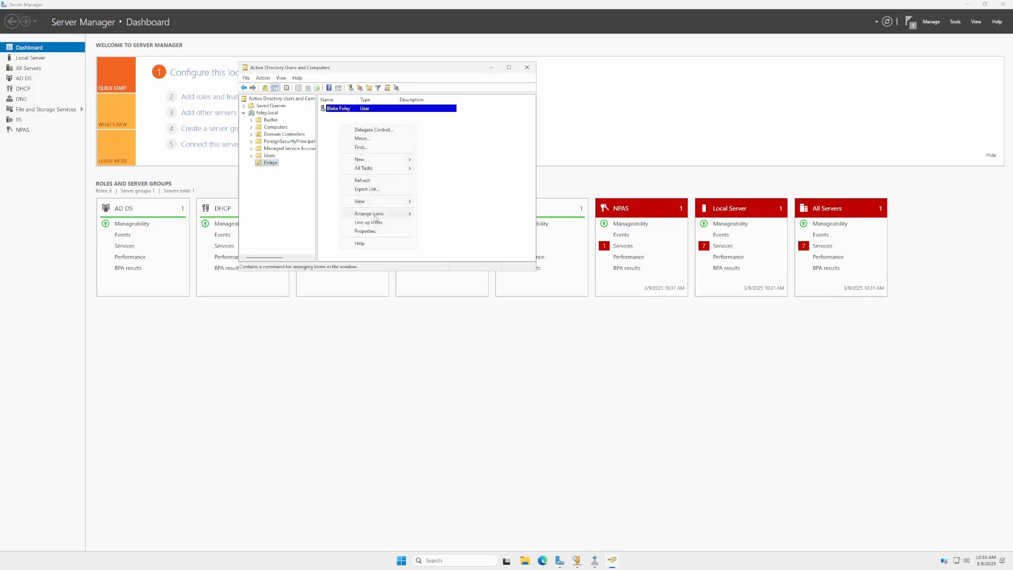
pyautogui.moveTo(363, 160)
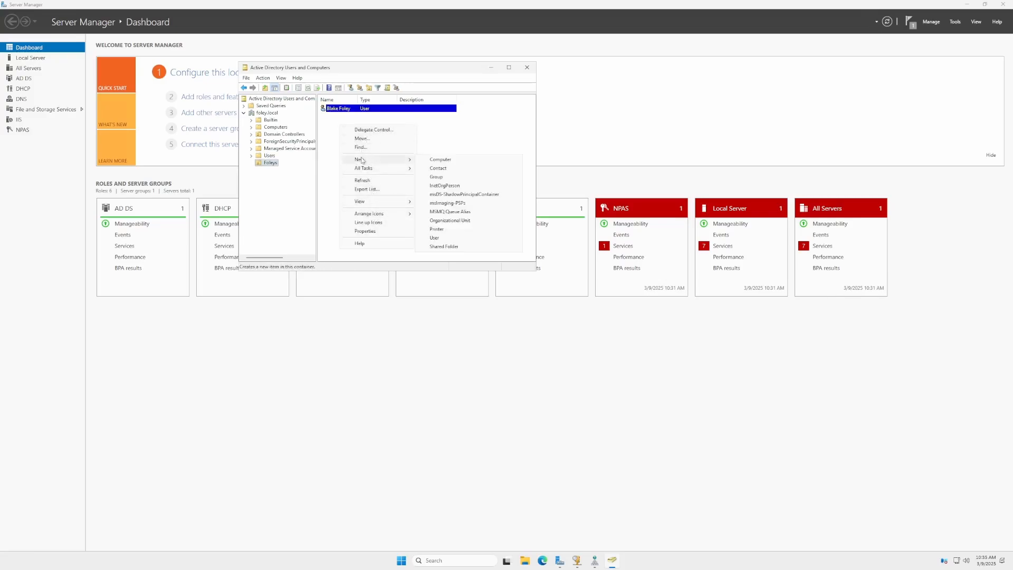
pyautogui.click(447, 178)
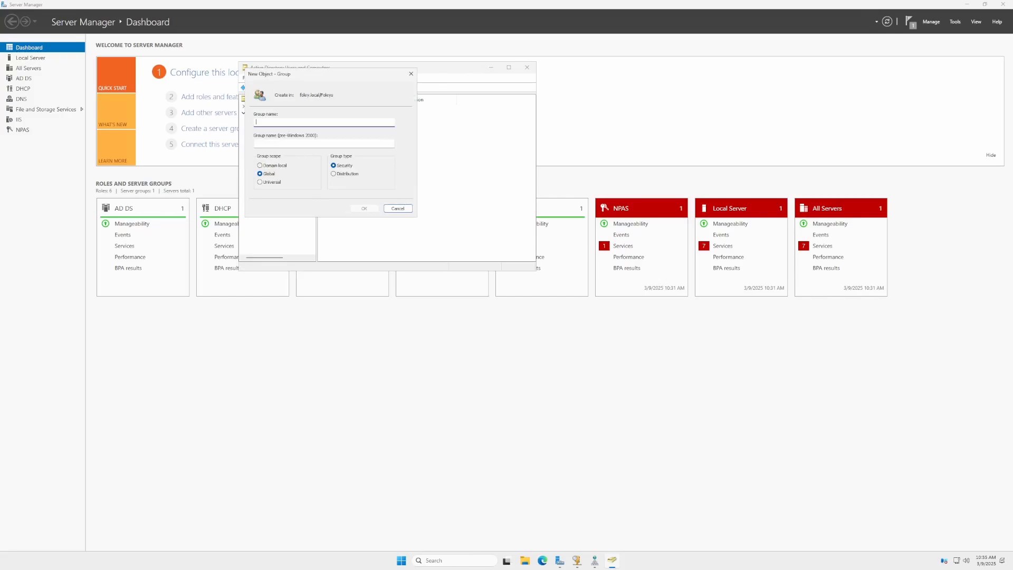
pyautogui.write('foleys')
pyautogui.click(364, 208)
pyautogui.rightClick(356, 119)
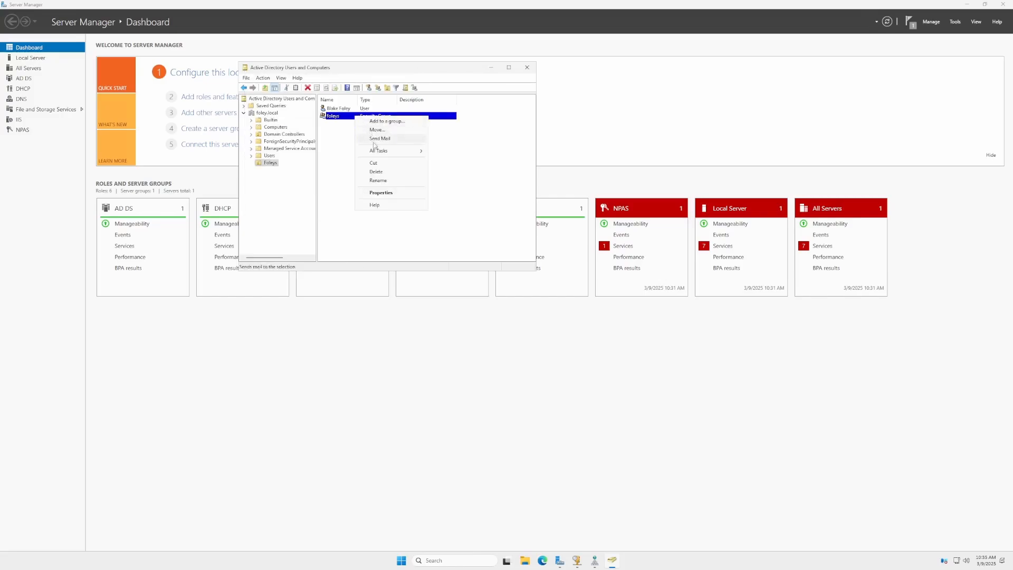
pyautogui.click(391, 120)
pyautogui.write('ley')
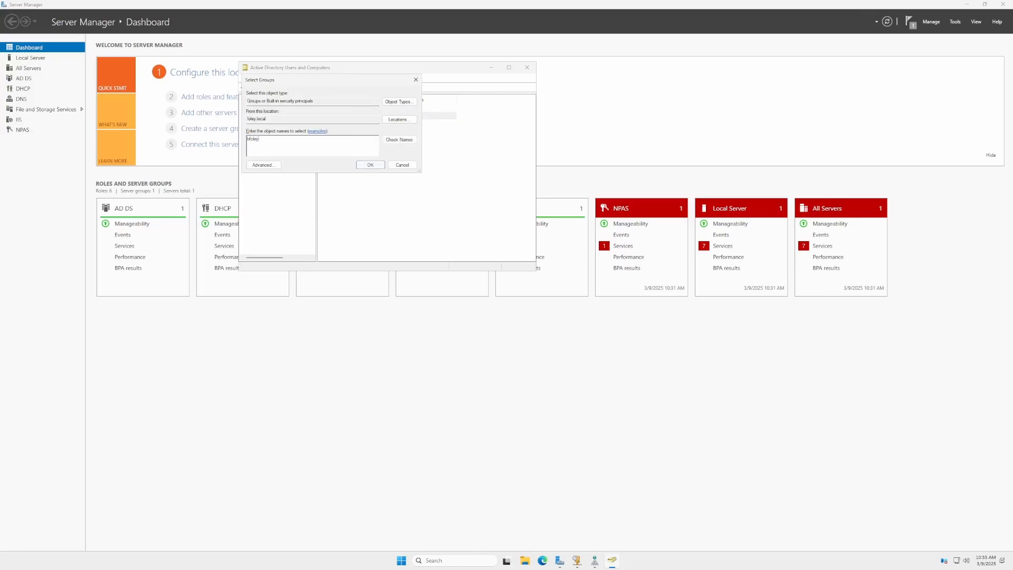
pyautogui.click(399, 139)
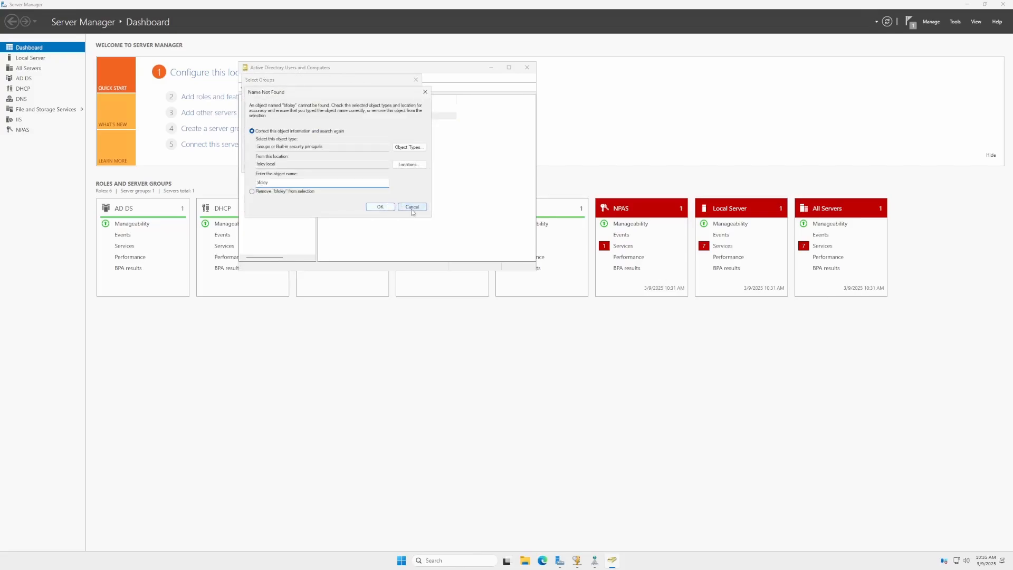
pyautogui.click(388, 208)
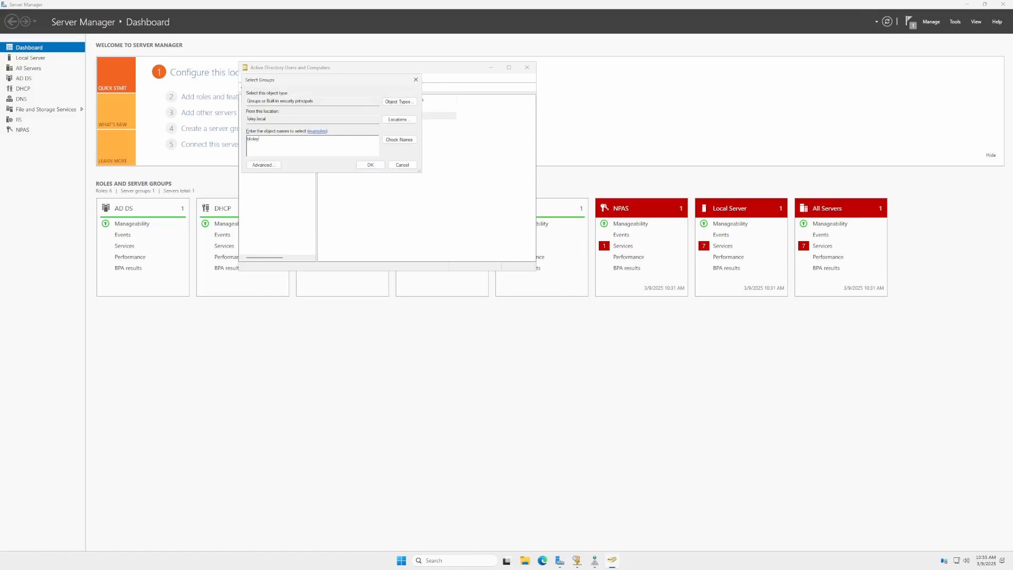
pyautogui.click(402, 165)
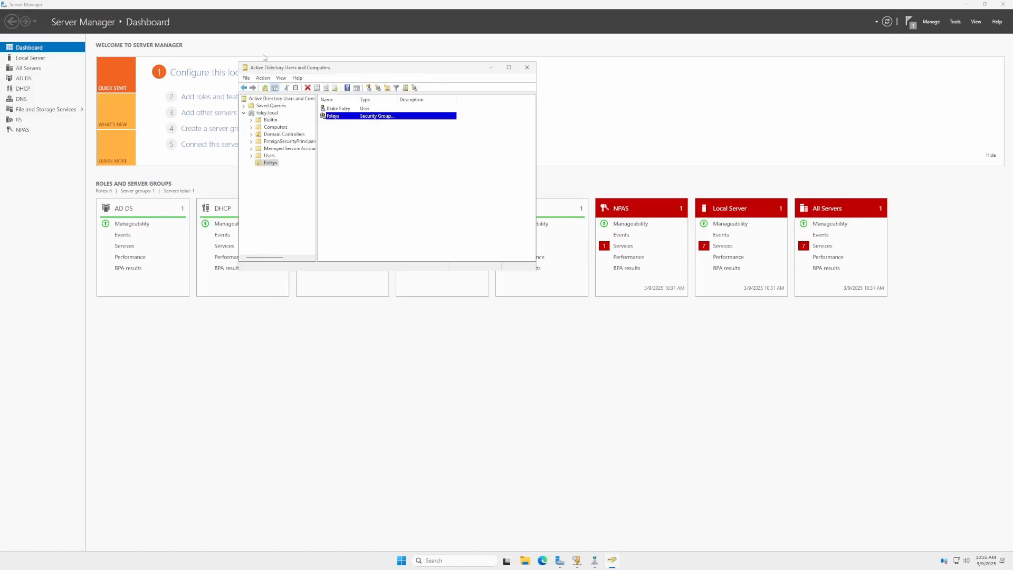
# Add the previously created user as a member of the foleys group through its properties.
pyautogui.rightClick(337, 115)
pyautogui.click(370, 196)
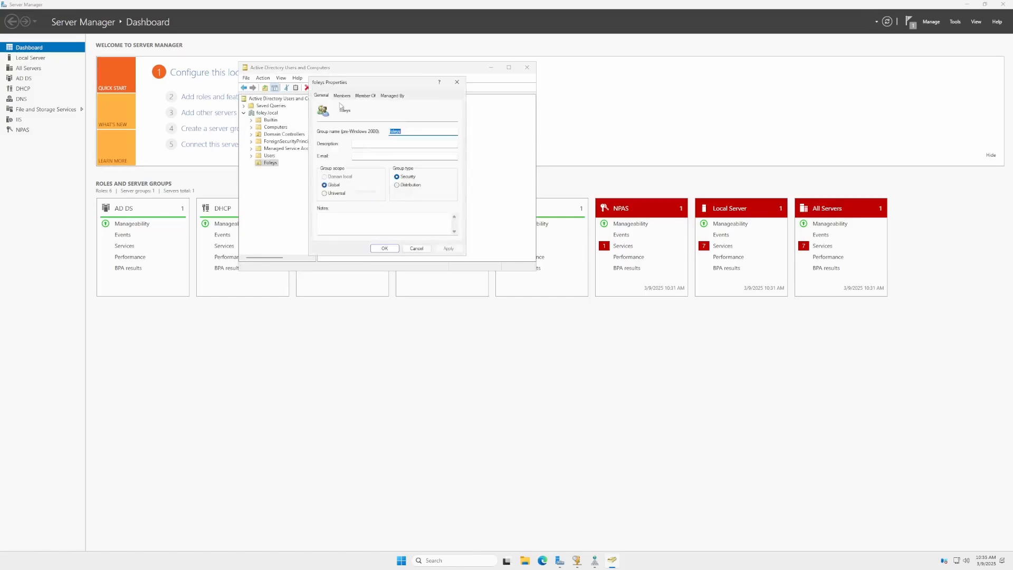
pyautogui.click(343, 96)
pyautogui.click(334, 225)
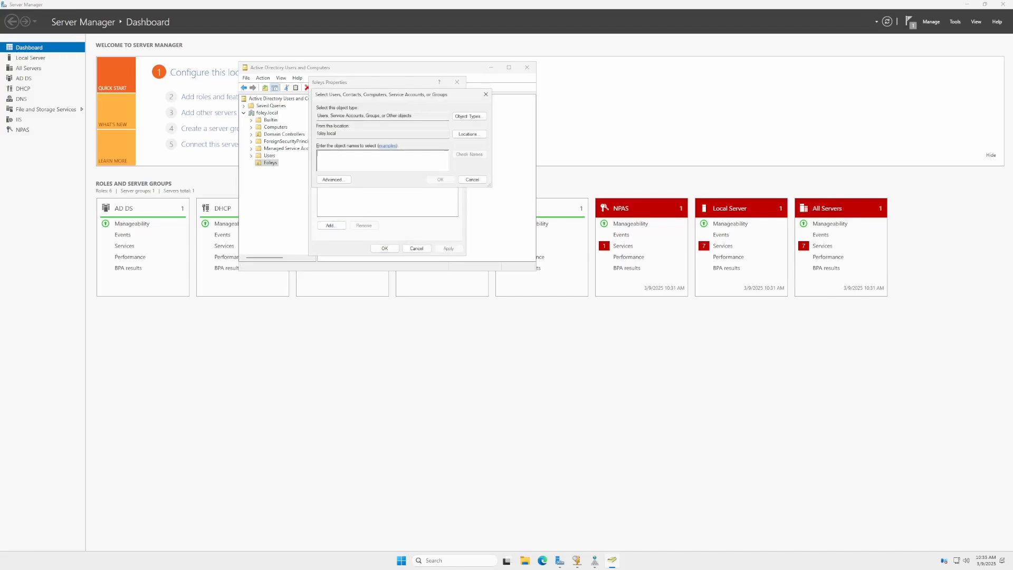
pyautogui.write('bfoley')
pyautogui.click(468, 154)
pyautogui.click(440, 179)
pyautogui.click(384, 248)
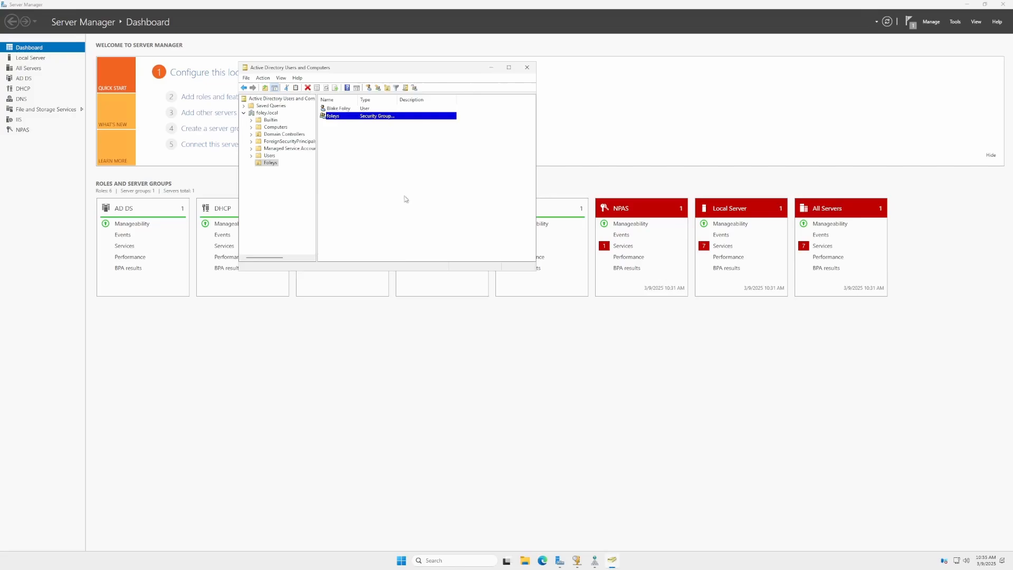
# Add the foleys group to the built-in Administrators group.
pyautogui.rightClick(376, 116)
pyautogui.click(402, 120)
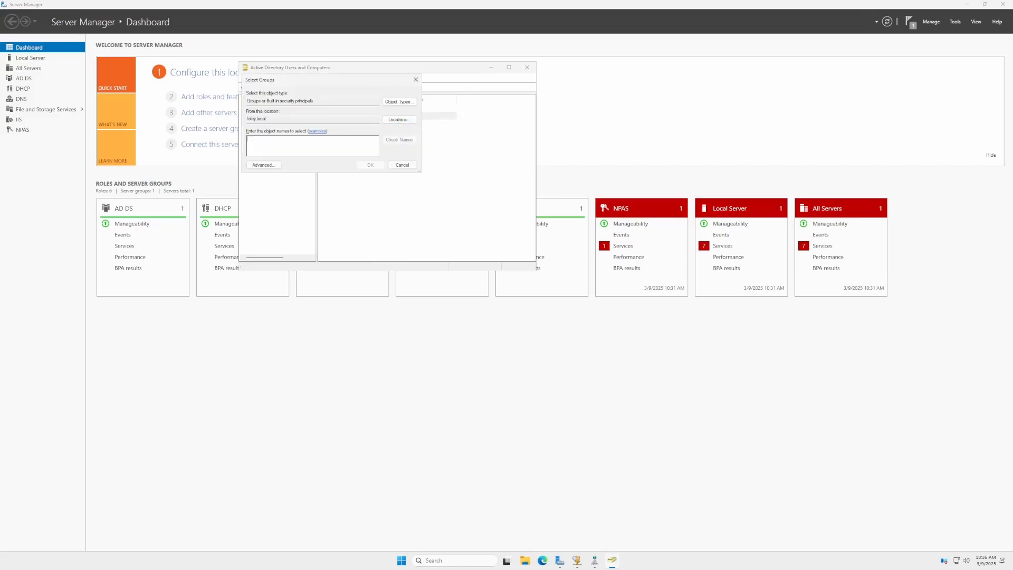
pyautogui.write('dmin')
pyautogui.click(395, 140)
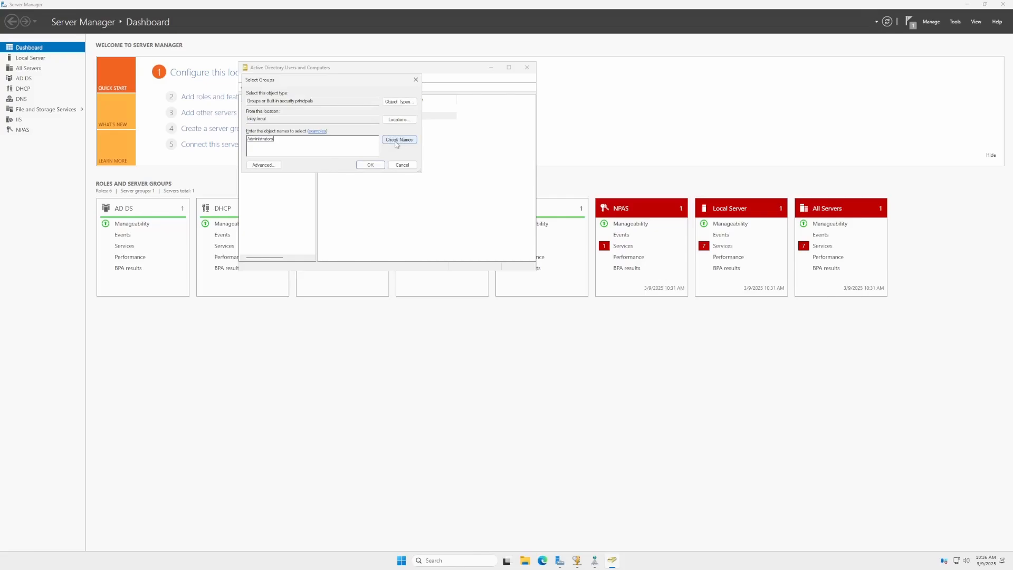
pyautogui.click(374, 165)
pyautogui.click(563, 309)
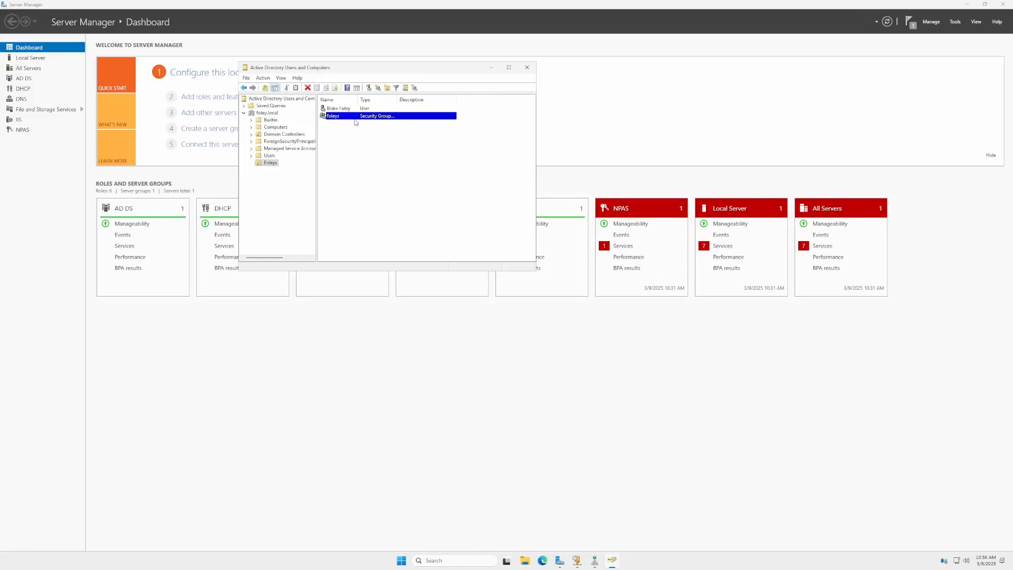
# Open the foleys group's properties, review its membership, and set the previously created user as the group's manager.
pyautogui.rightClick(353, 117)
pyautogui.click(384, 184)
pyautogui.click(381, 196)
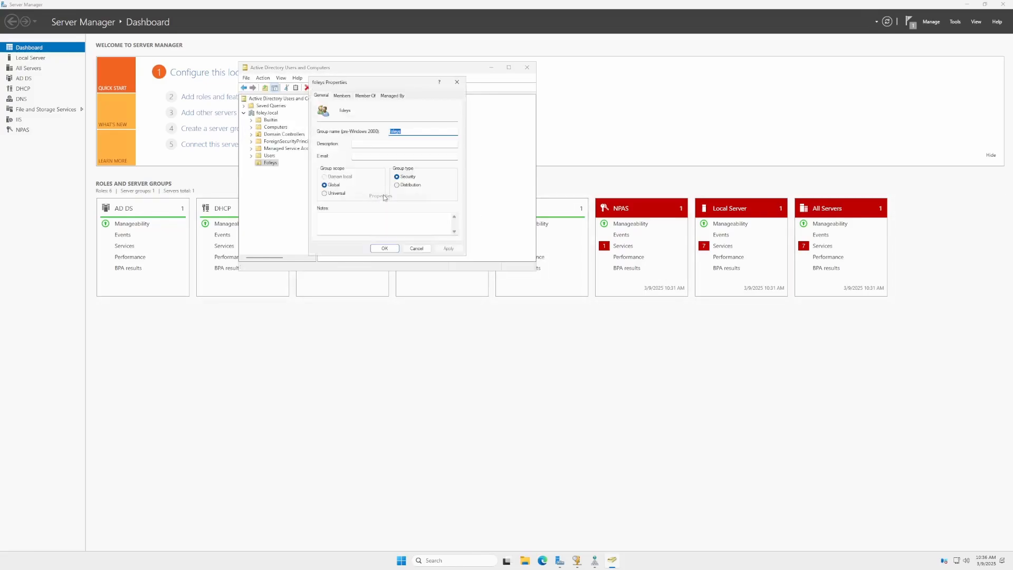
pyautogui.click(364, 95)
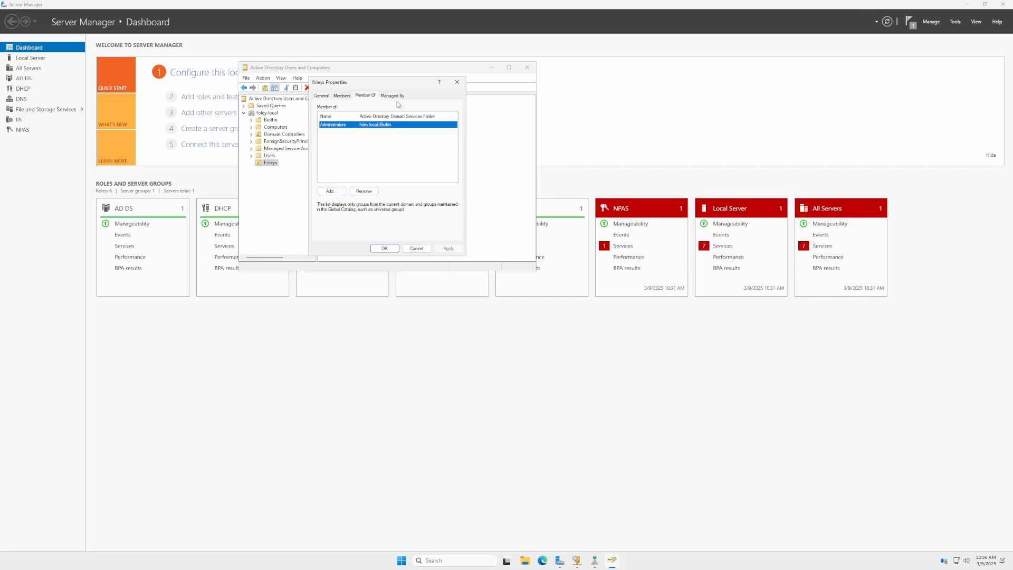
pyautogui.click(343, 97)
pyautogui.click(402, 97)
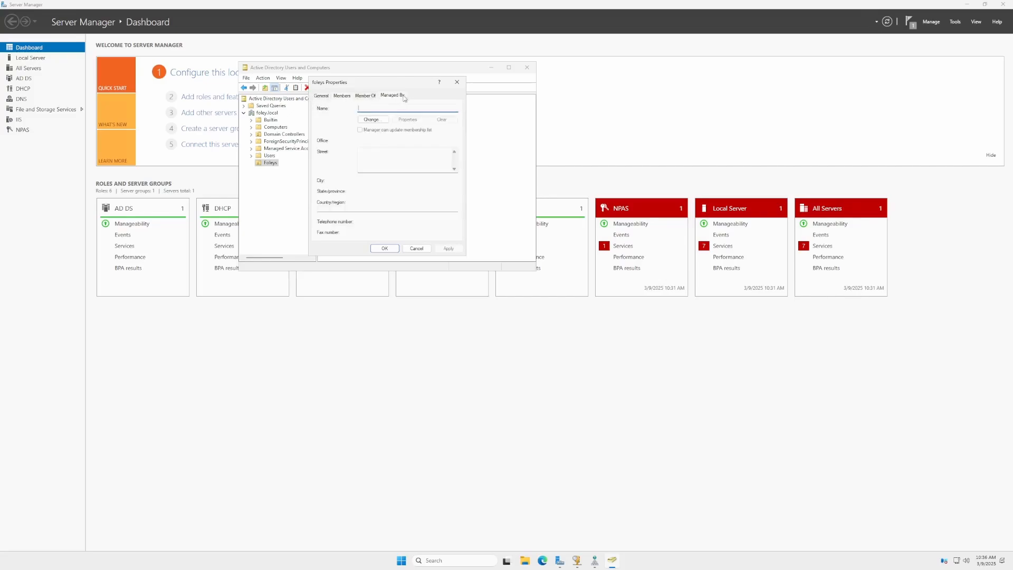
pyautogui.click(371, 119)
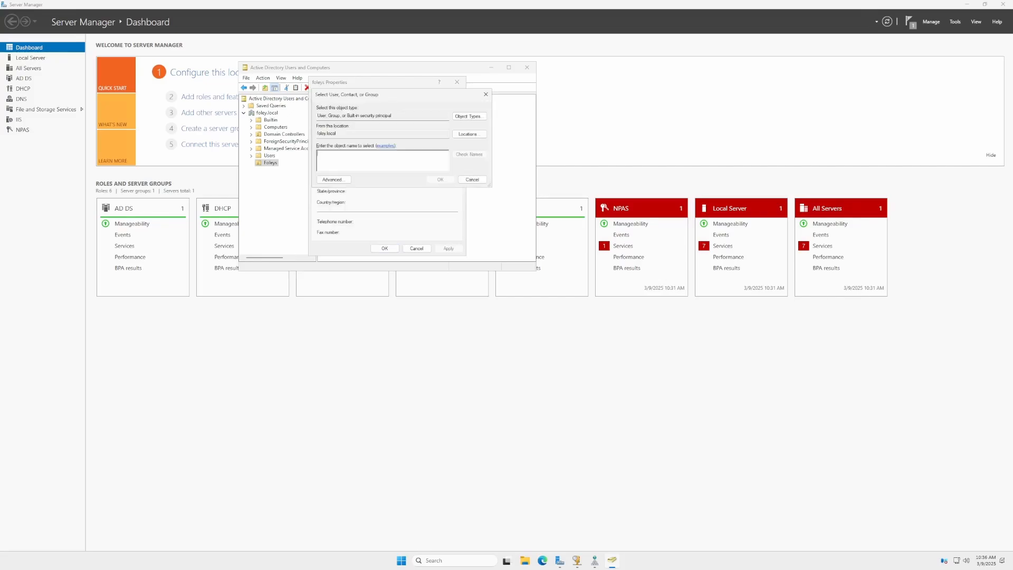
pyautogui.write('bfoley')
pyautogui.click(469, 154)
pyautogui.click(440, 179)
pyautogui.click(448, 248)
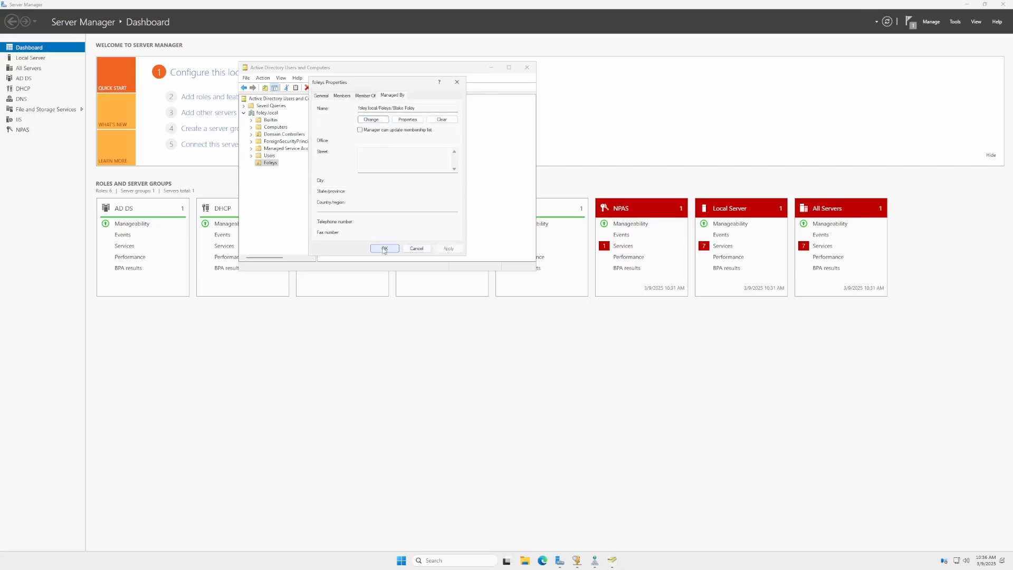
pyautogui.click(321, 97)
pyautogui.click(384, 247)
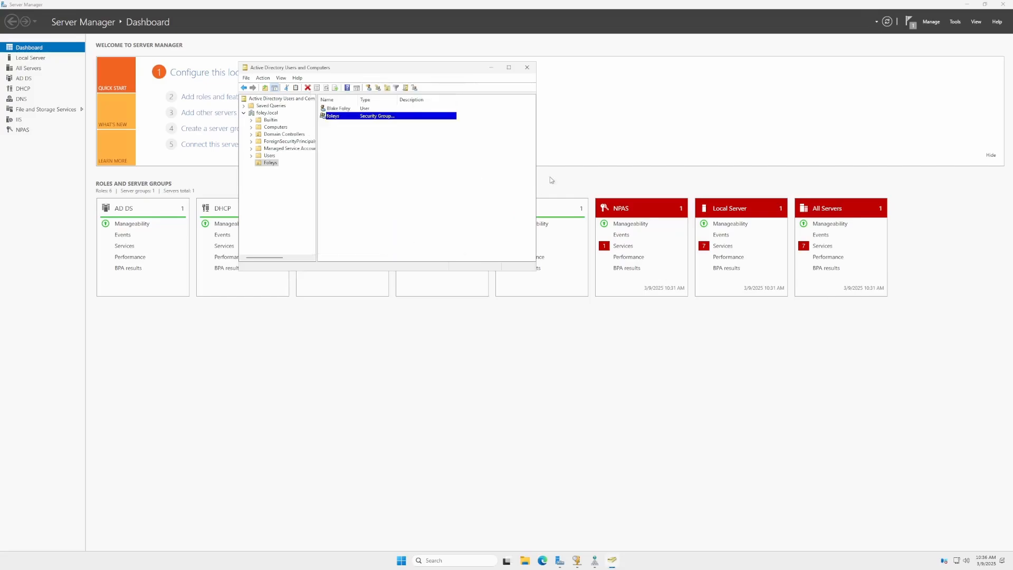
pyautogui.click(275, 127)
pyautogui.rightClick(396, 140)
pyautogui.moveTo(437, 164)
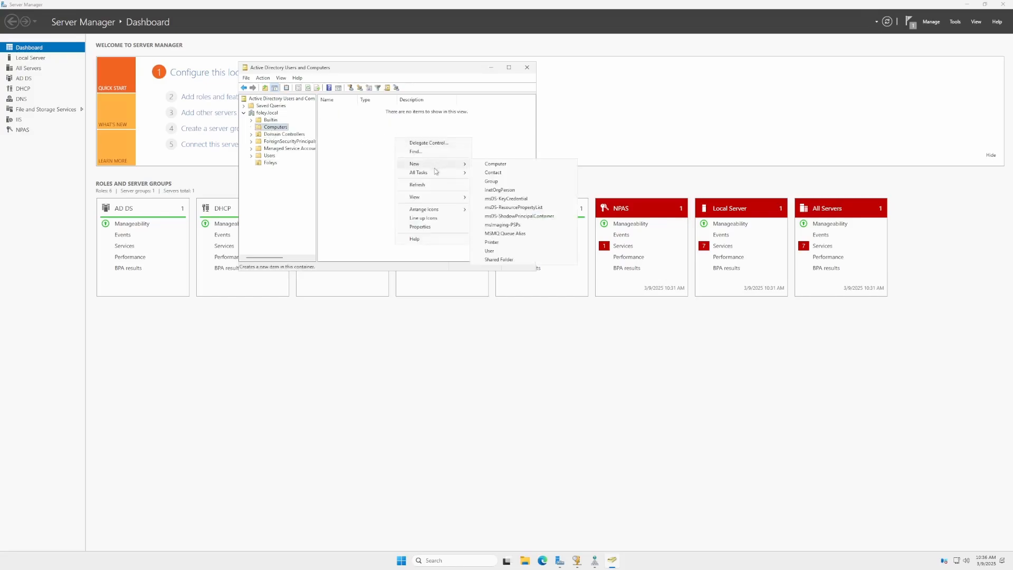
pyautogui.click(493, 164)
pyautogui.click(251, 140)
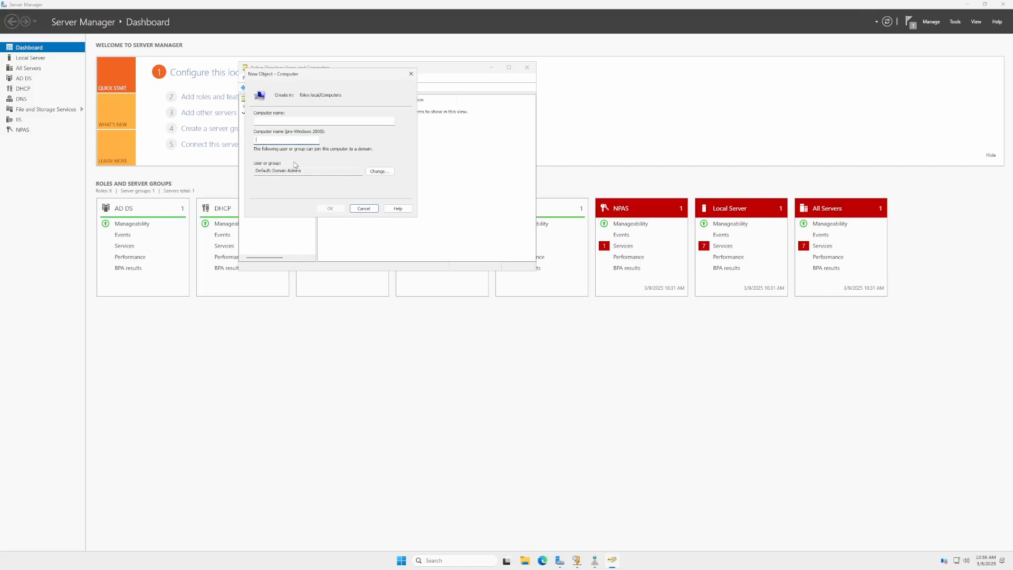
pyautogui.moveTo(308, 84); pyautogui.dragTo(476, 85)
pyautogui.click(548, 172)
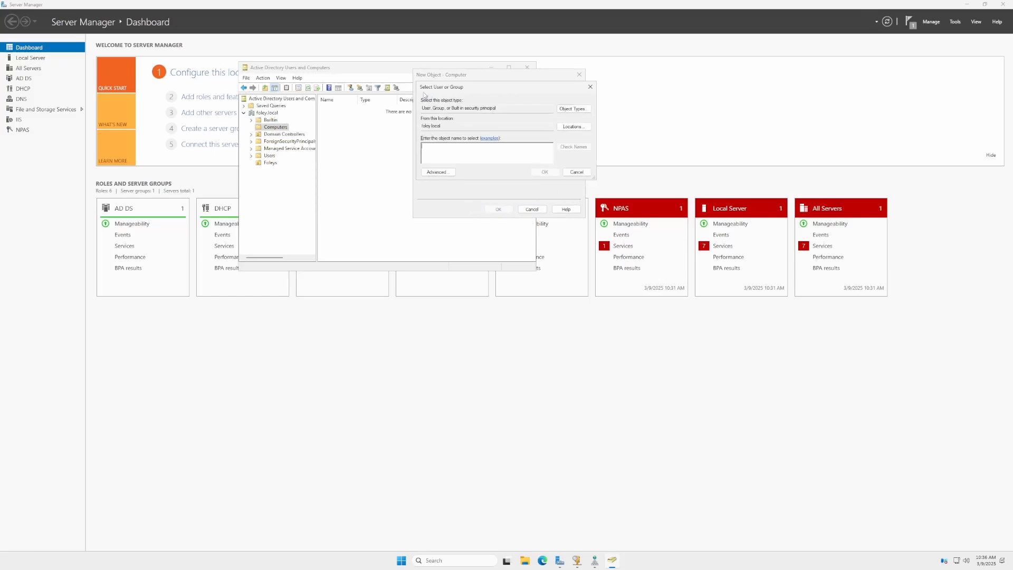
pyautogui.click(576, 172)
pyautogui.click(532, 209)
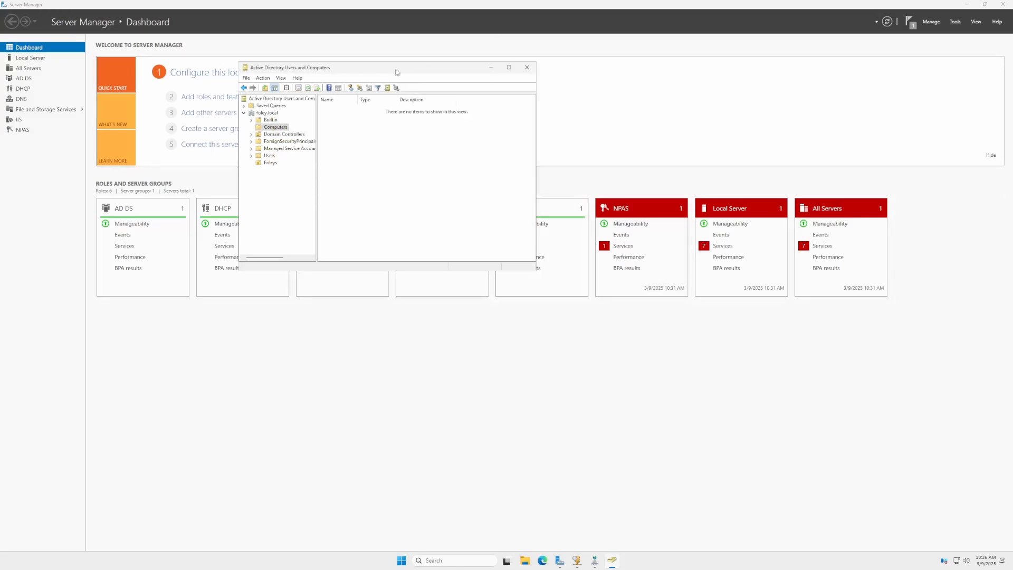
# Open IIS Manager and inspect the Default Web Site under the server's Sites.
pyautogui.click(489, 71)
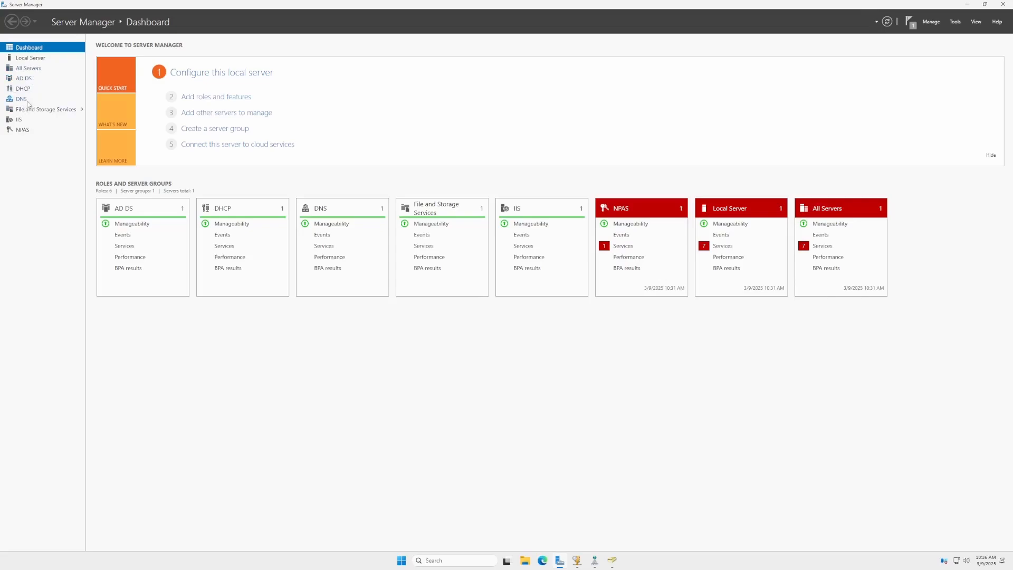
pyautogui.click(955, 22)
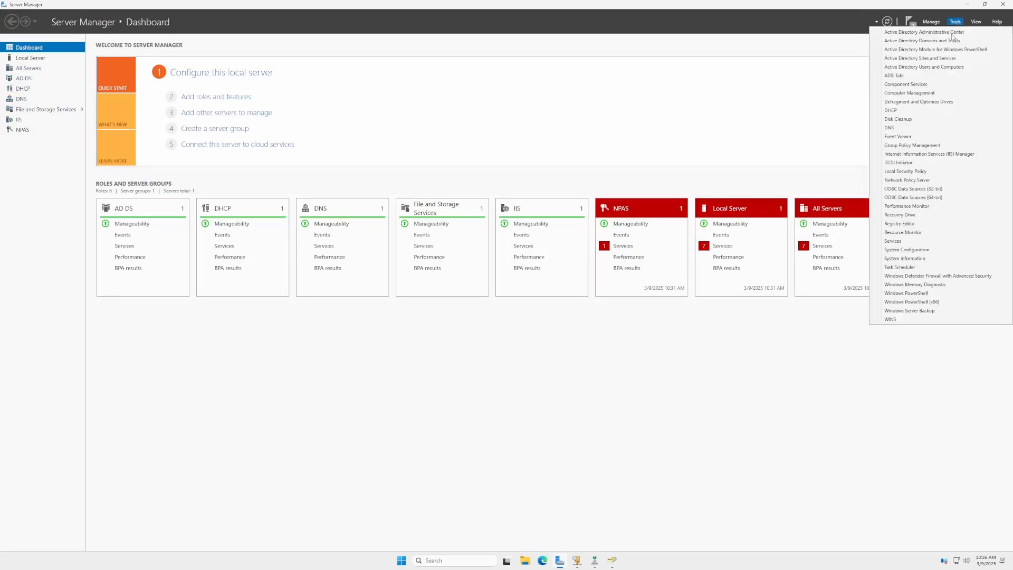
pyautogui.click(929, 153)
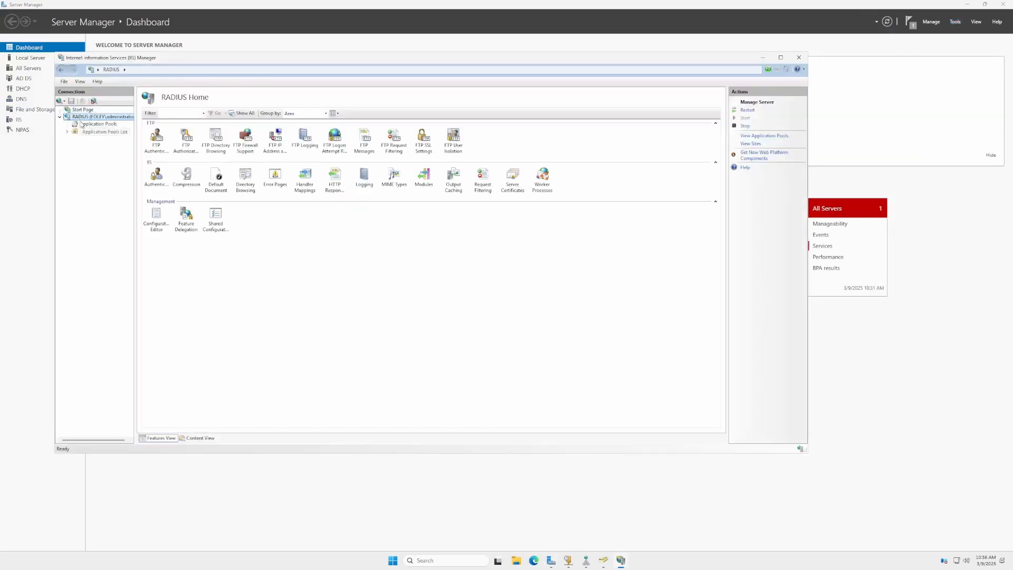
pyautogui.doubleClick(74, 132)
pyautogui.click(85, 138)
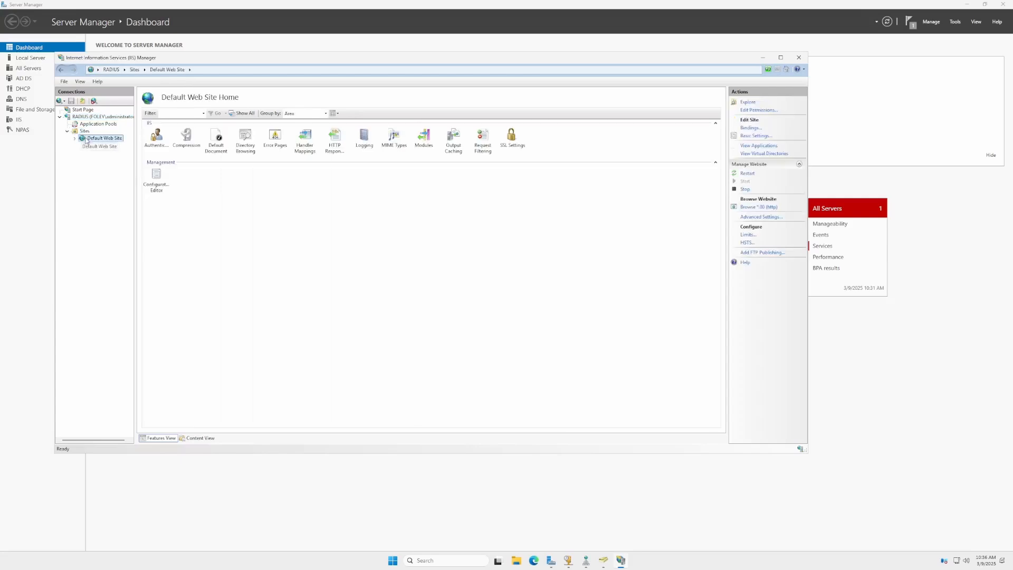
pyautogui.click(84, 131)
pyautogui.click(219, 133)
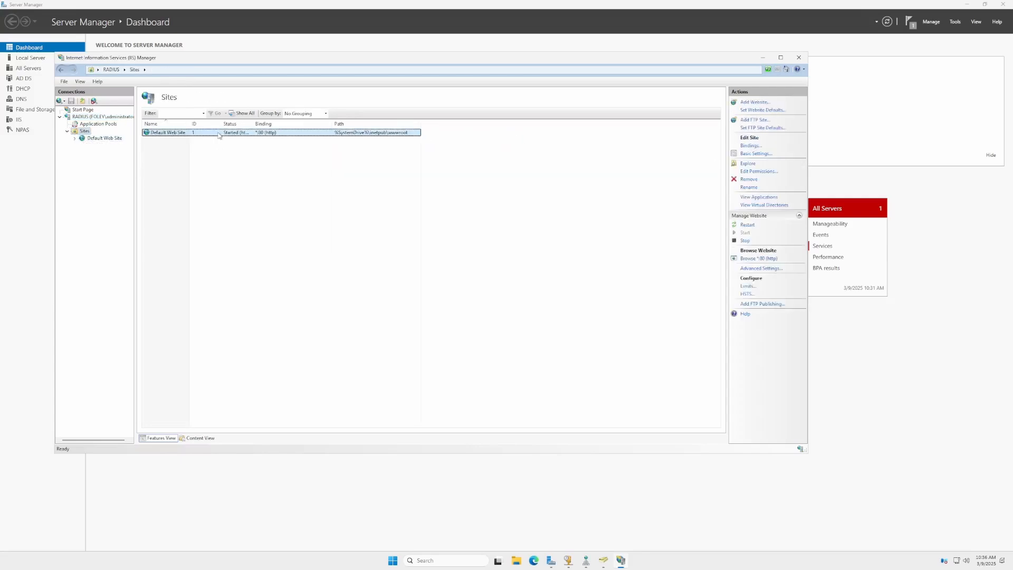
# Browse to localhost in Edge to view the IIS default page.
pyautogui.click(542, 560)
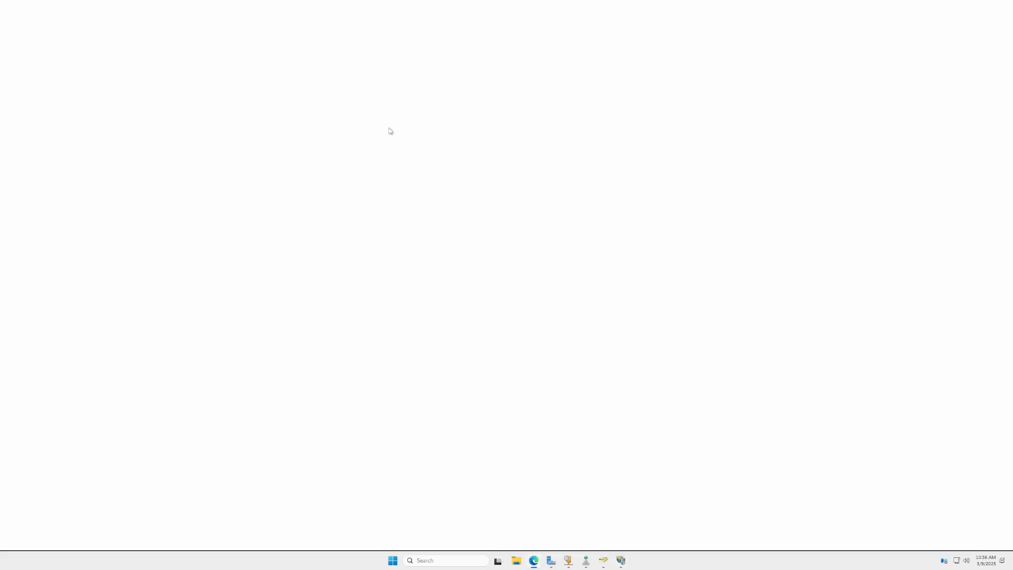
pyautogui.write('localhost')
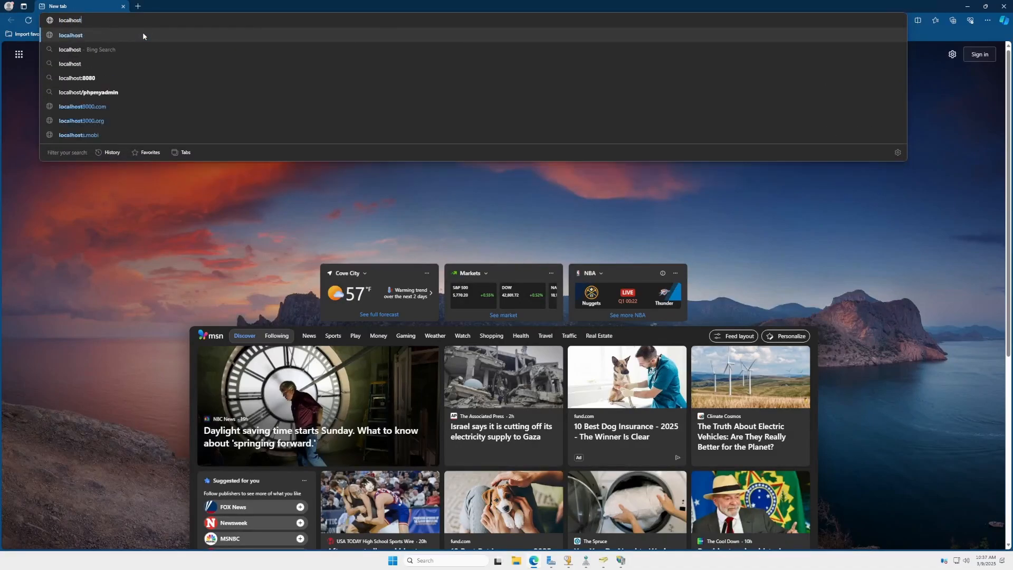
pyautogui.press('Return')
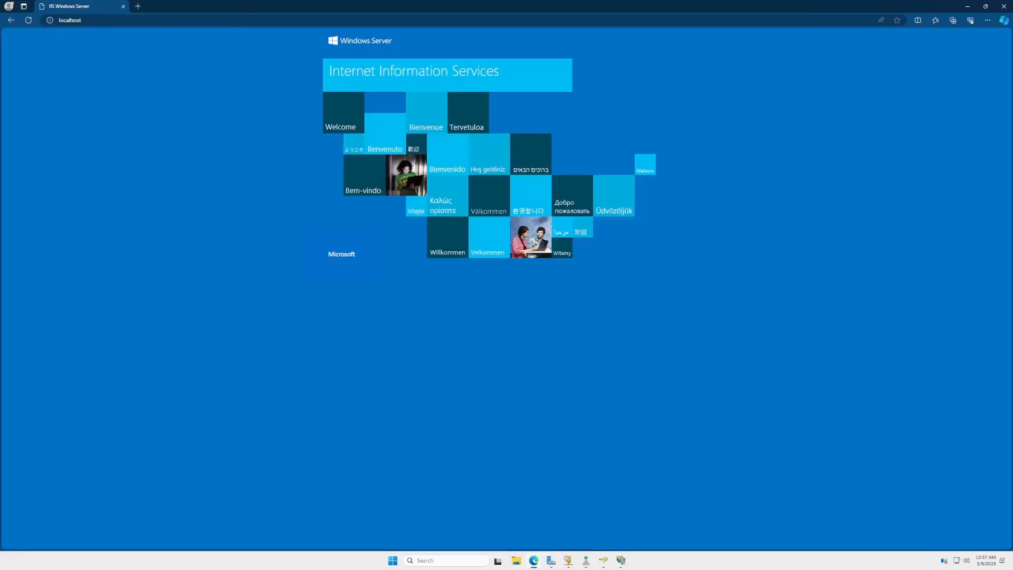
# Open the WINS console and inspect the server's Active Registrations, Replication Partners and Server Status.
pyautogui.click(962, 5)
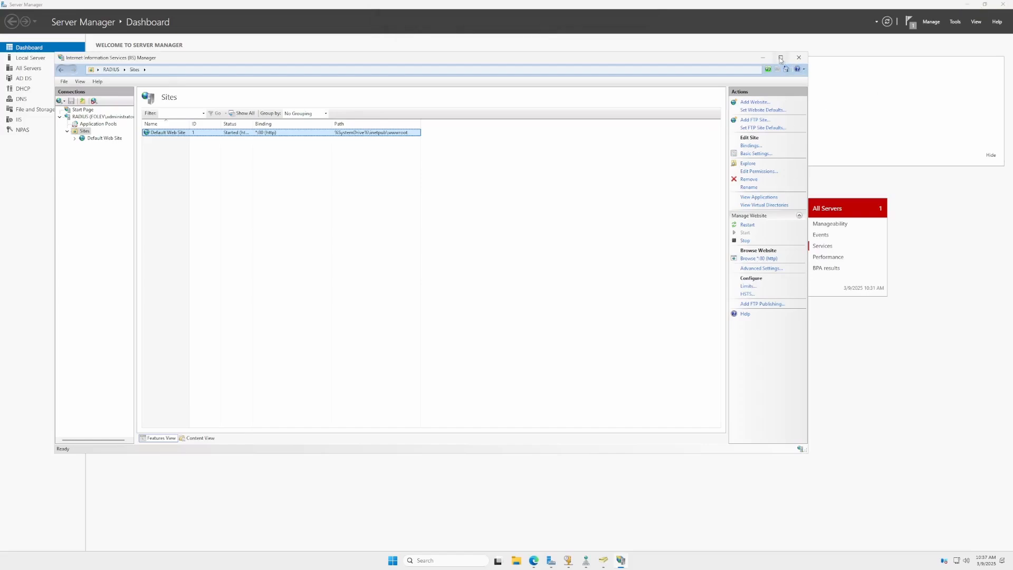
pyautogui.click(764, 58)
pyautogui.click(953, 22)
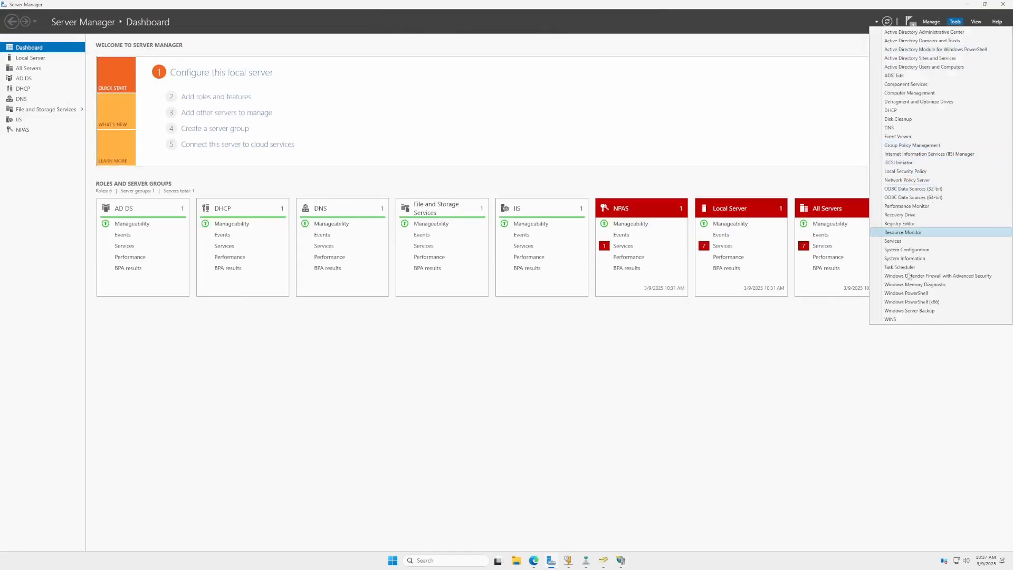
pyautogui.click(900, 319)
pyautogui.click(10, 52)
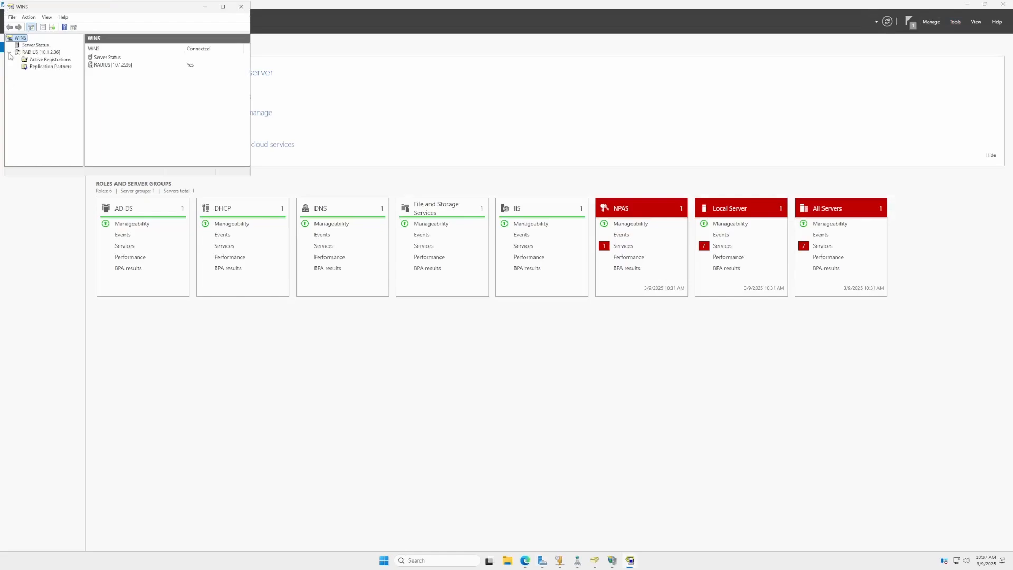
pyautogui.click(47, 60)
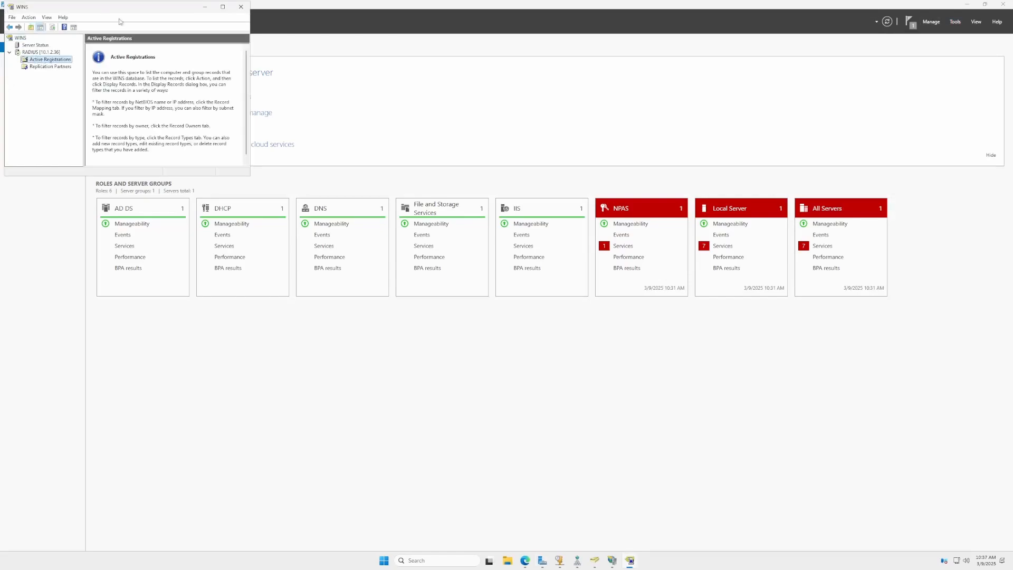
pyautogui.click(31, 67)
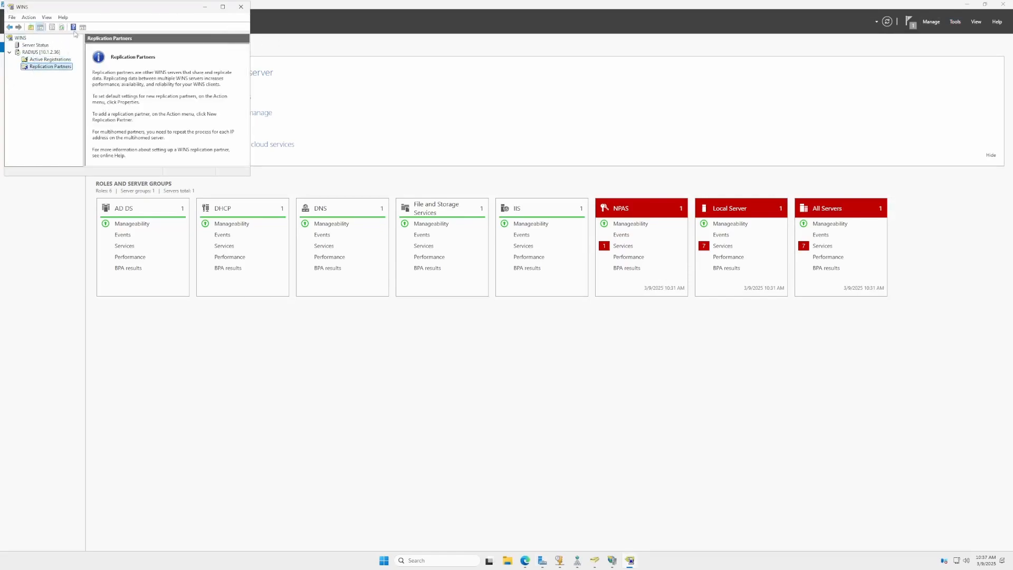
pyautogui.click(35, 45)
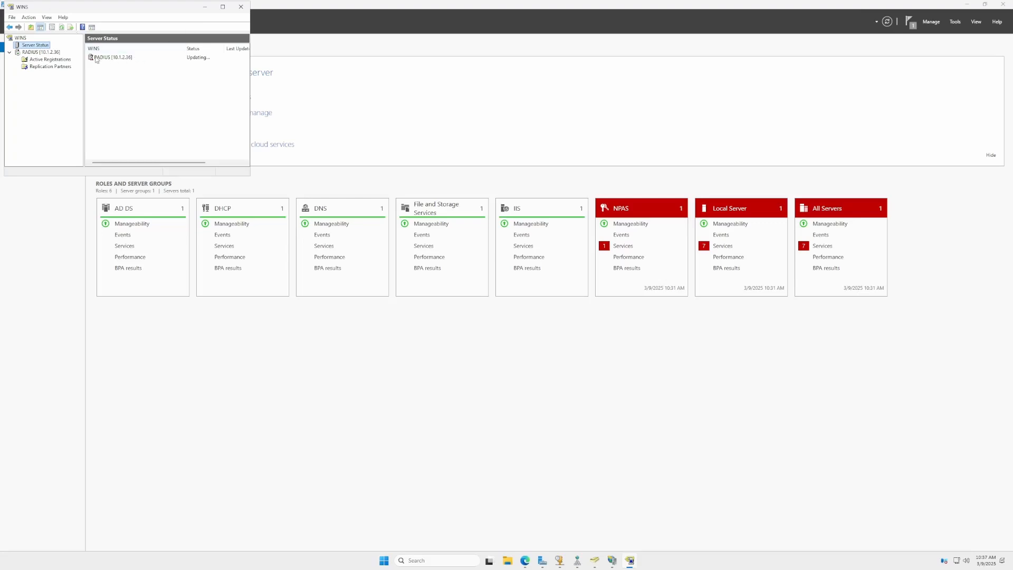
pyautogui.click(205, 7)
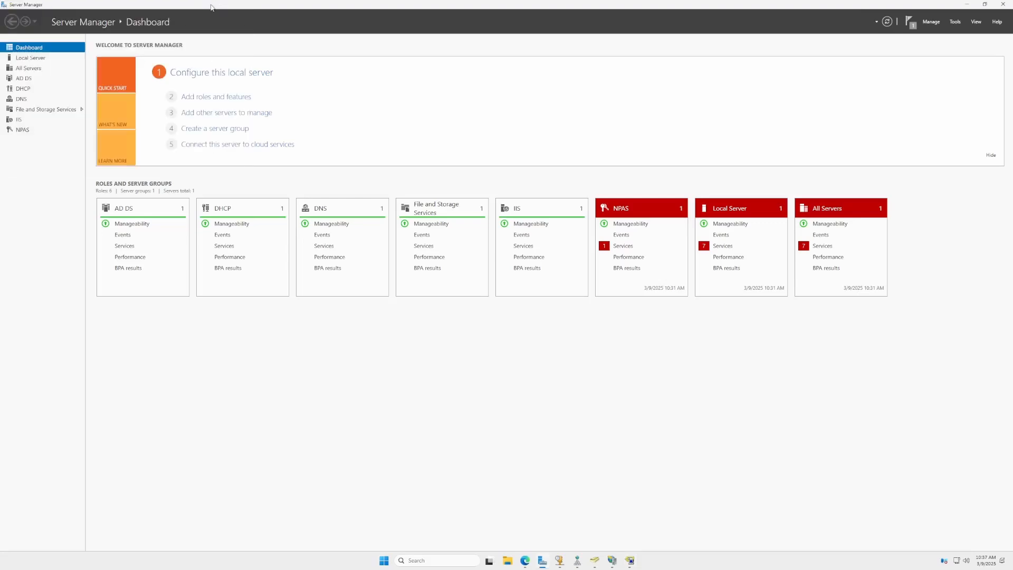